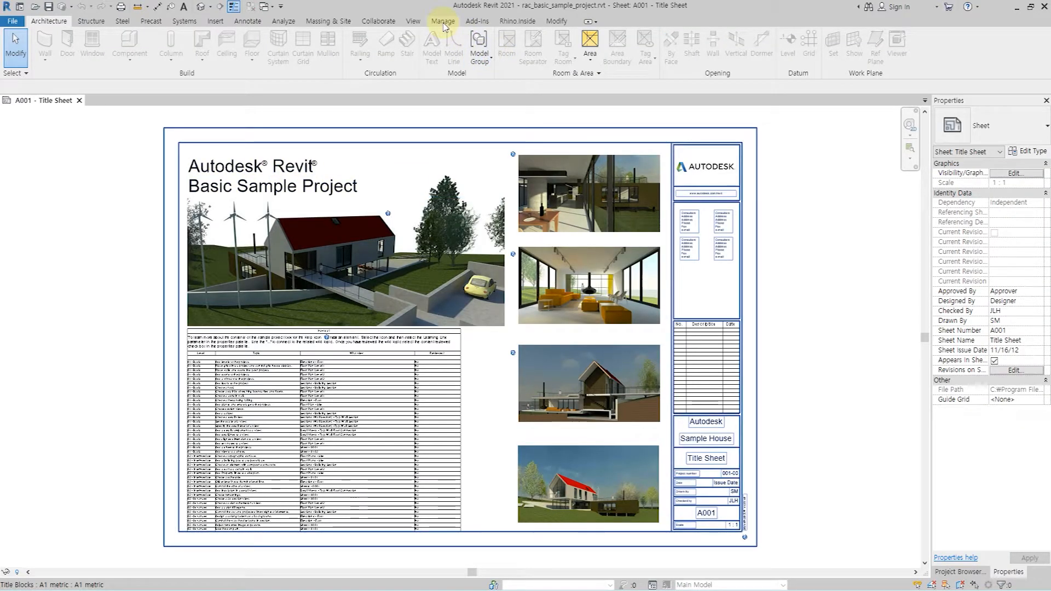
Launch Rhino through Rhino.Inside and tile the Rhino and Revit windows side by side, each filling half the screen.
click(516, 22)
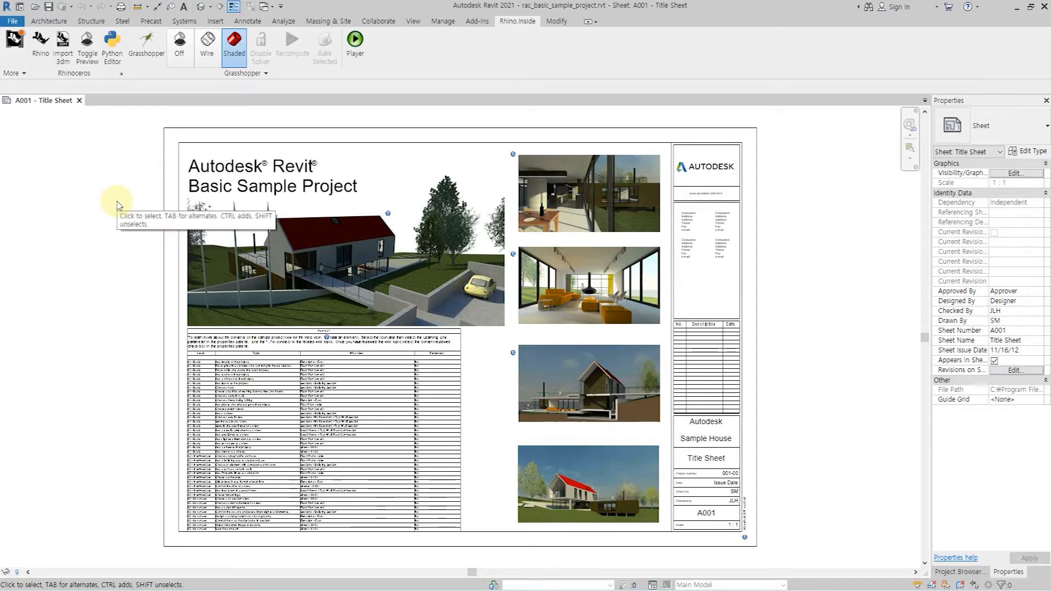
click(42, 41)
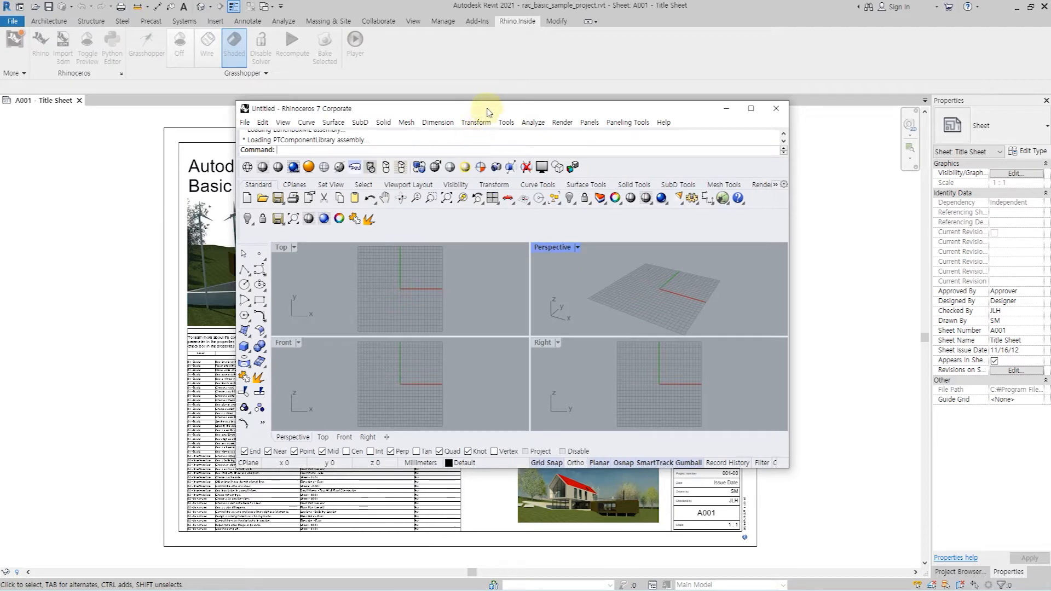
key(super+Left)
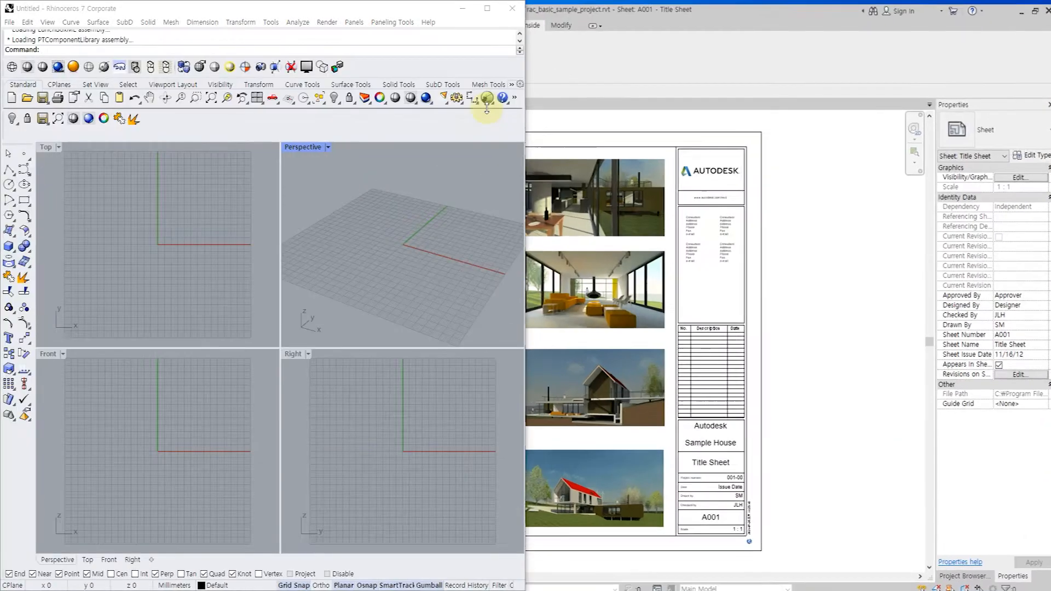
click(807, 191)
key(super+Right)
click(574, 230)
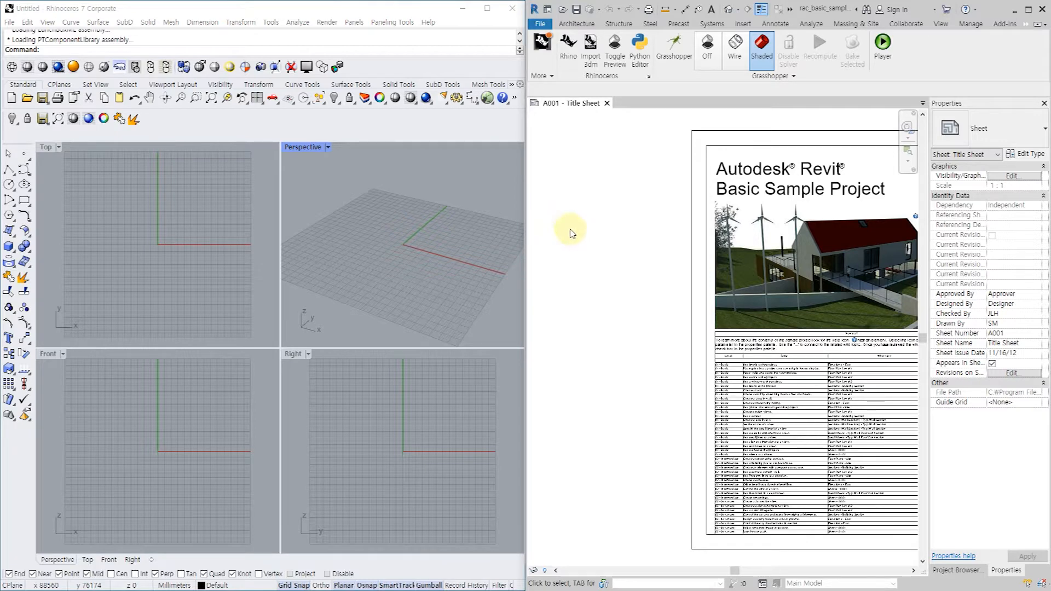
In Revit, close the Properties and Project Browser palettes and open the default 3D view, framed on the house.
click(1044, 103)
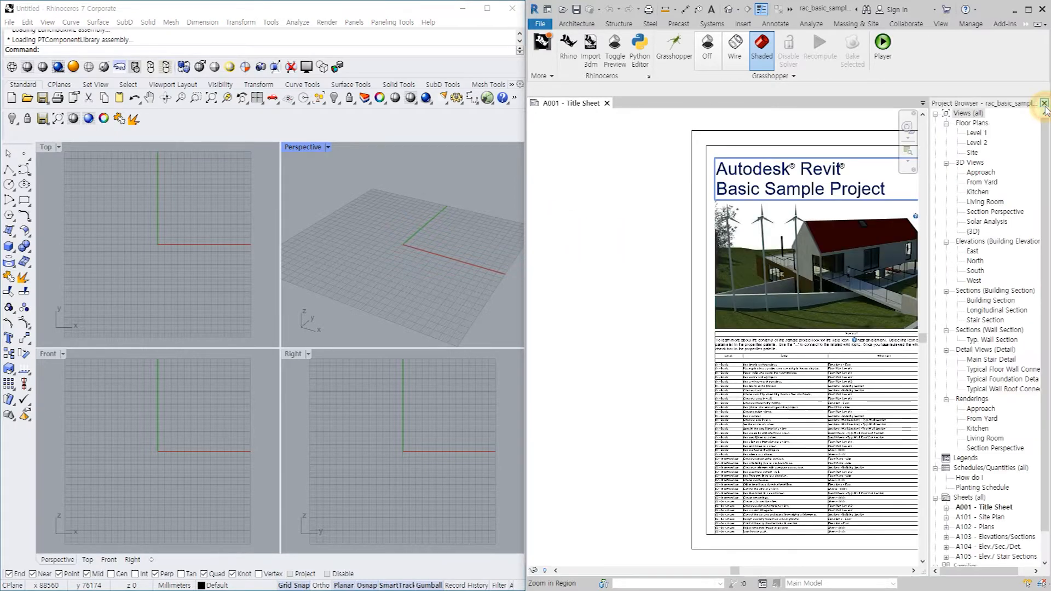
click(1044, 103)
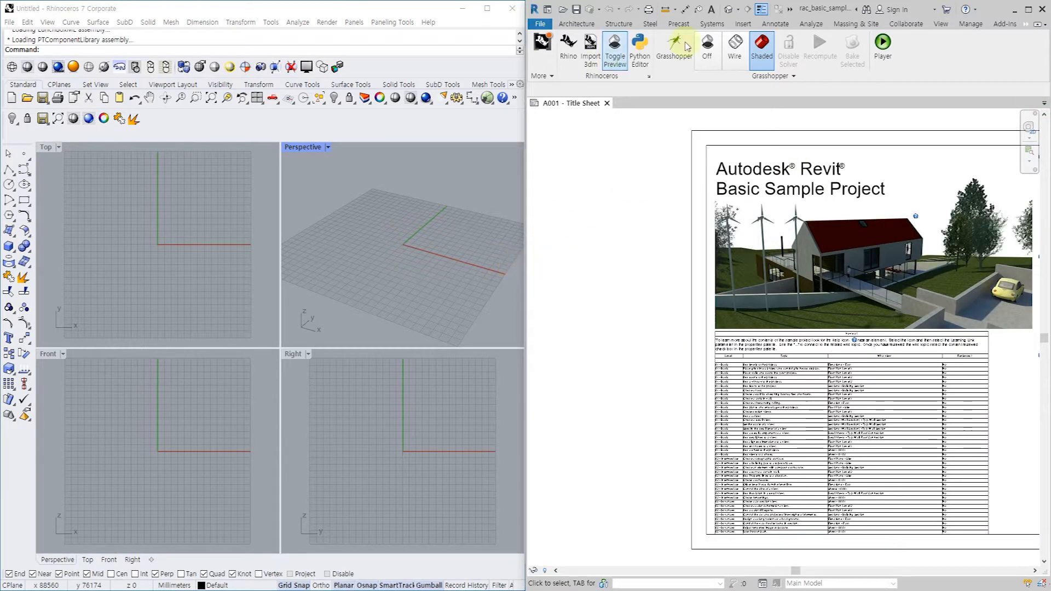
click(725, 11)
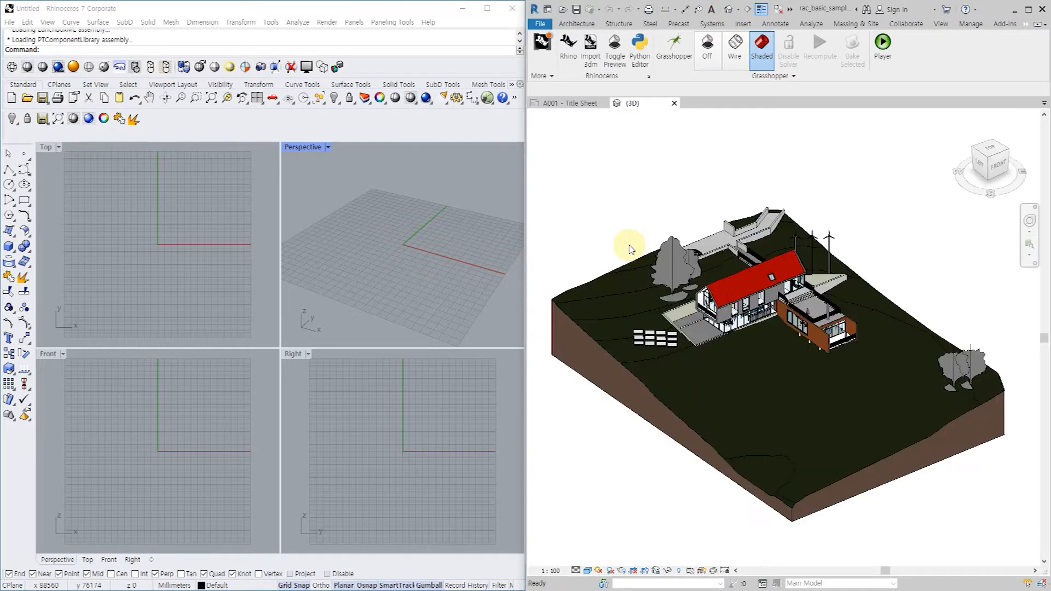
scroll(650, 255, up, 2)
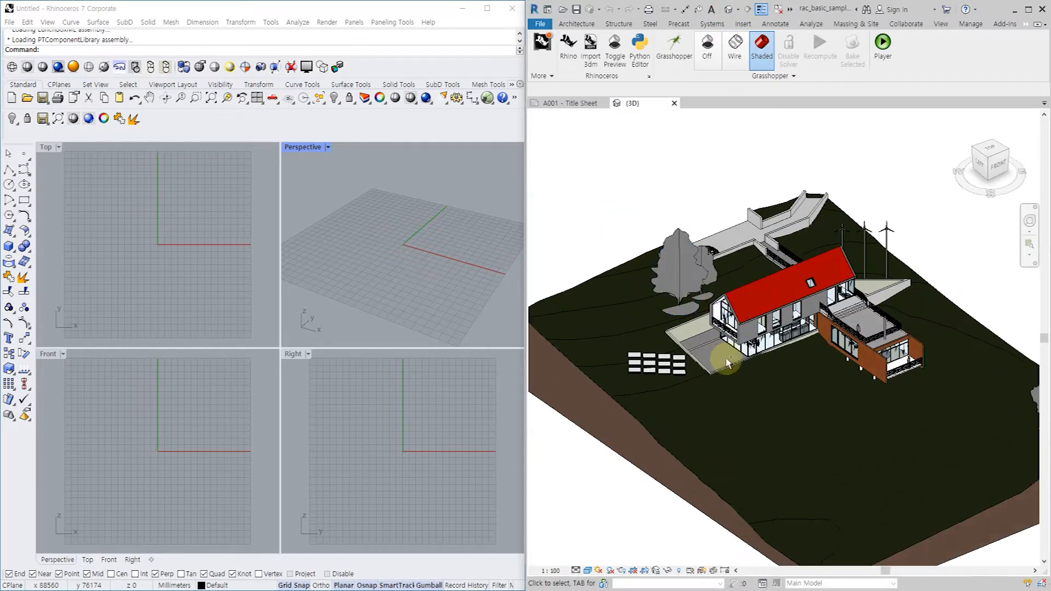
mouse_move(720, 340)
shift+middle_down()
mouse_move(703, 342)
mouse_move(736, 337)
shift+middle_up()
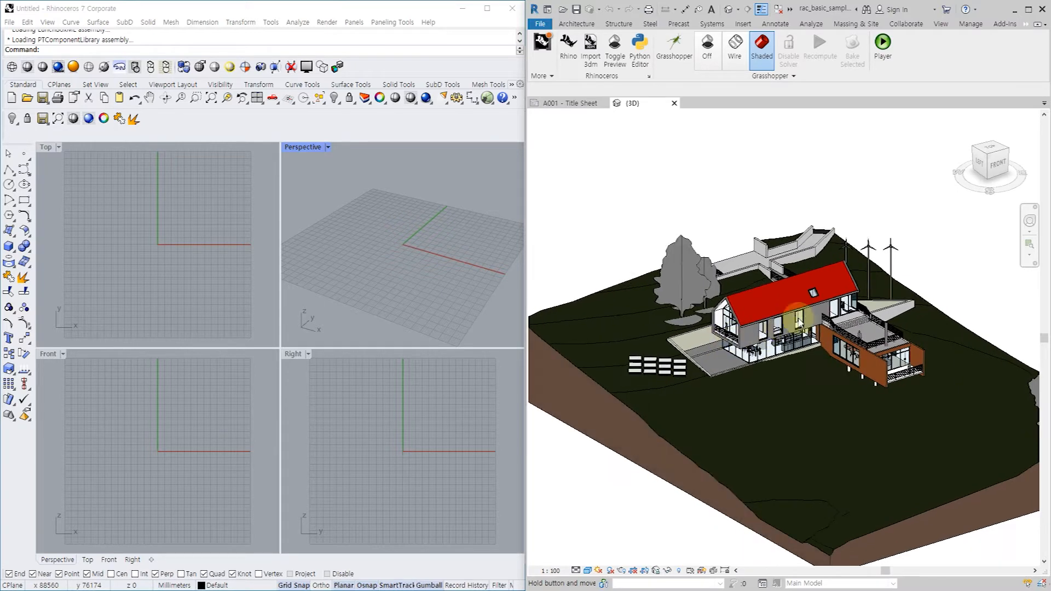
scroll(794, 299, up, 2)
scroll(795, 299, up, 1)
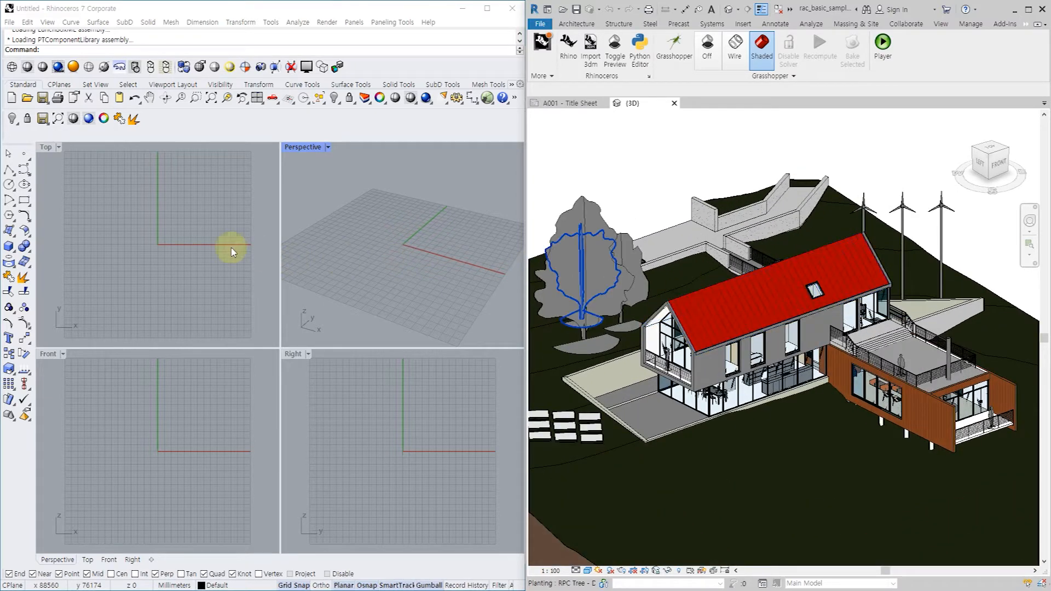
Start Grasshopper from Rhino and dismiss its getting-started tutorial browser.
click(190, 231)
text(Gras)
key(Return)
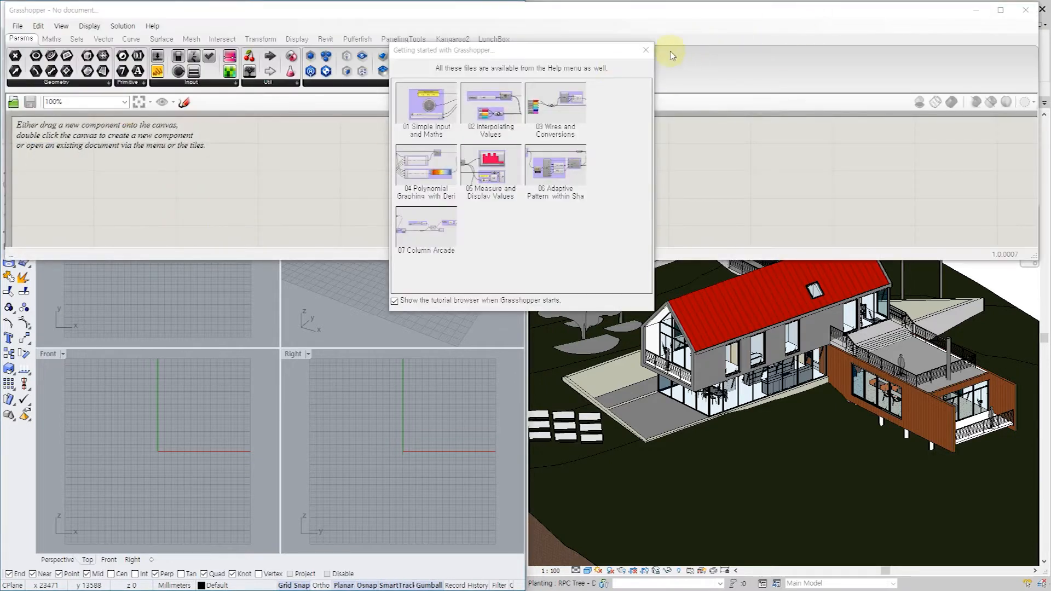
click(646, 49)
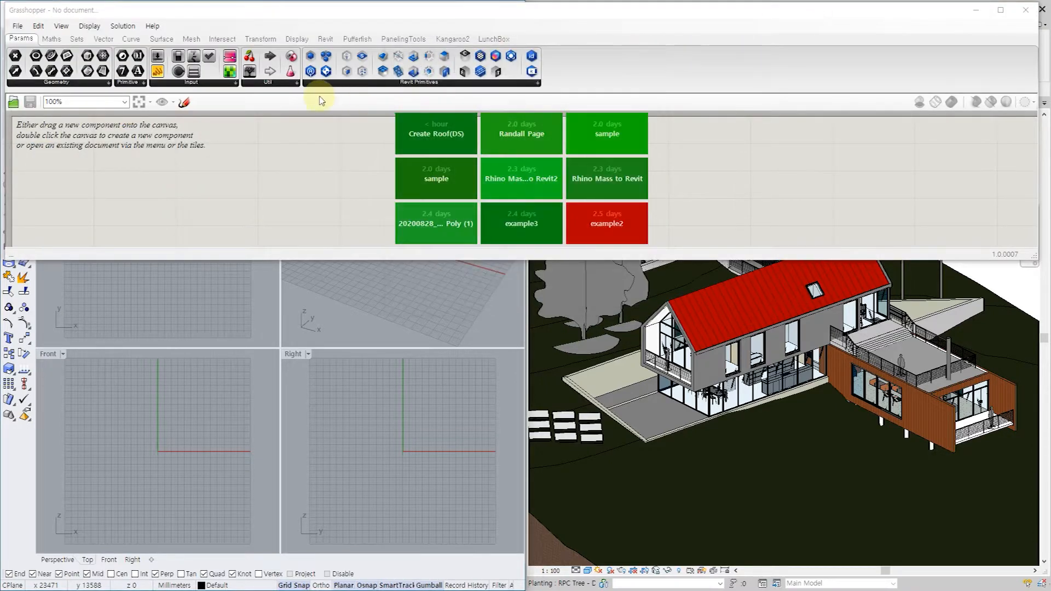
Place a Revit Edge parameter on the Grasshopper canvas and reduce the height of the Grasshopper window.
click(539, 83)
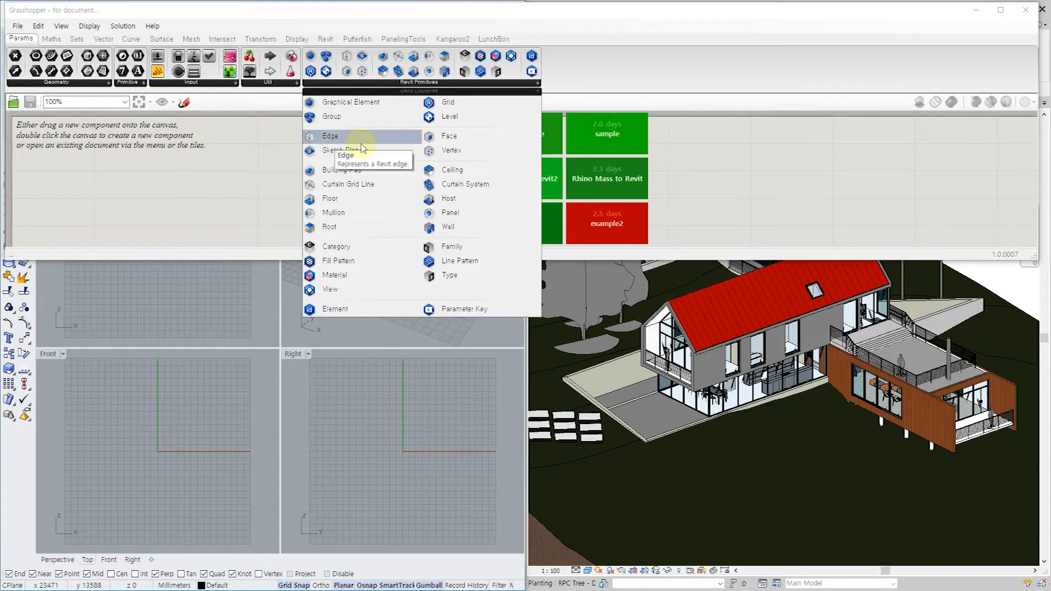
drag(327, 139, 326, 155)
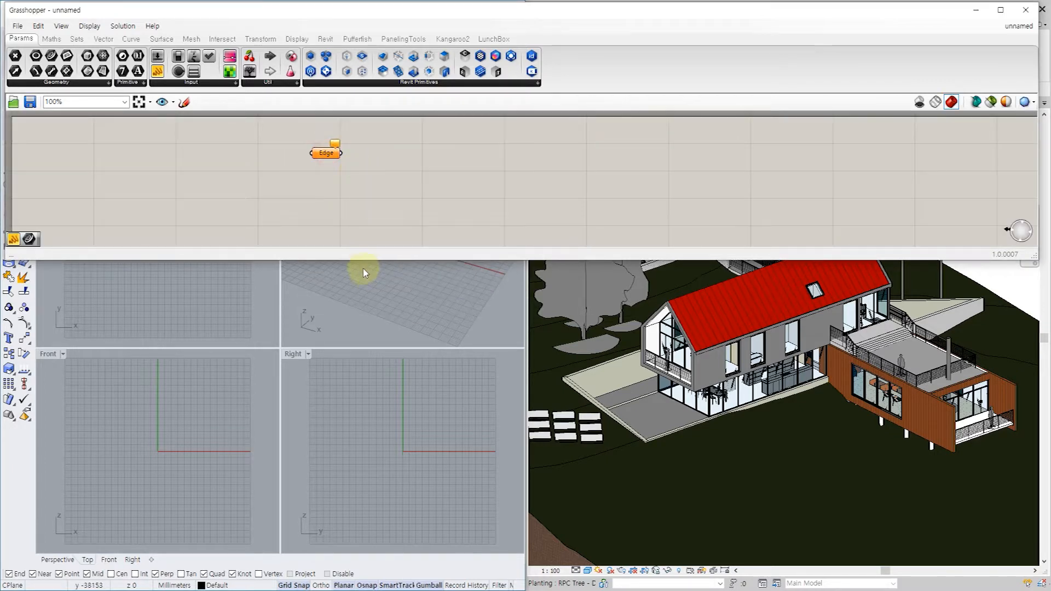
drag(369, 262, 371, 227)
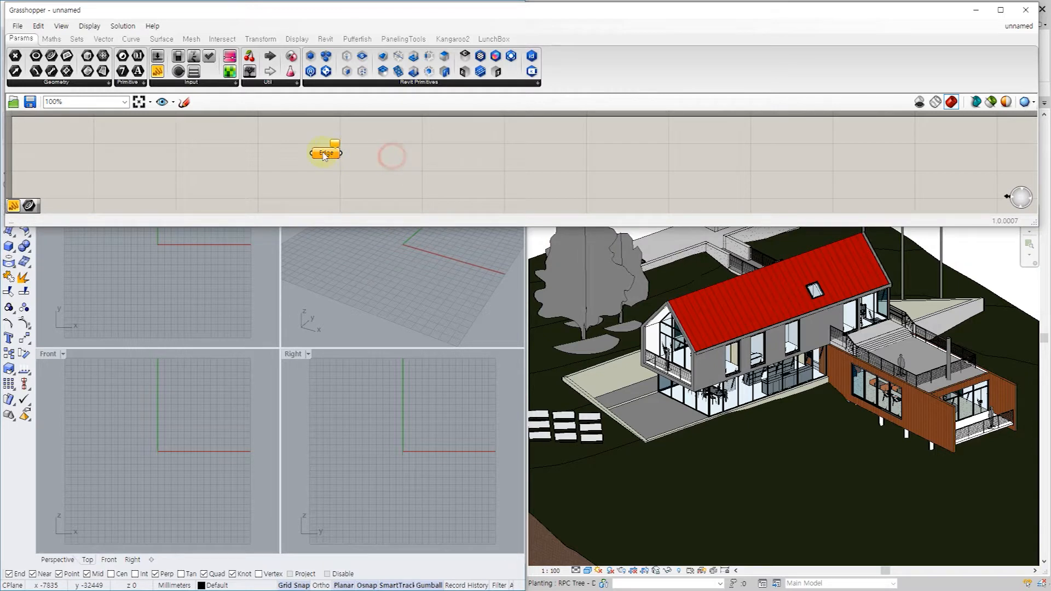
Assign multiple edges to the Edge parameter, picking the long edge beneath the red roof's eave on both sides of the house.
scroll(323, 156, up, 5)
right_click(355, 167)
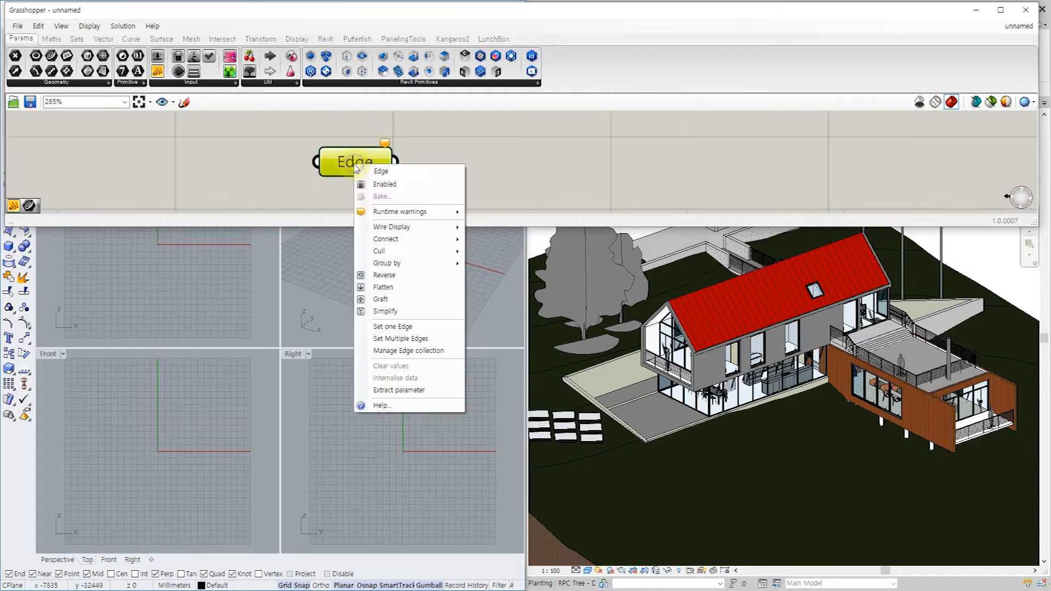
click(401, 338)
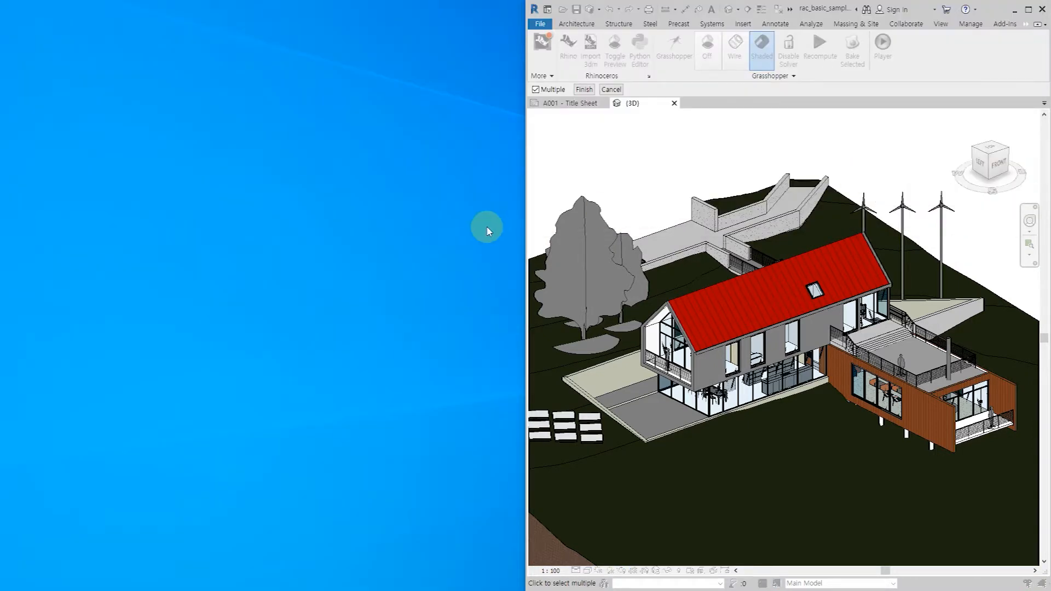
scroll(649, 219, up, 3)
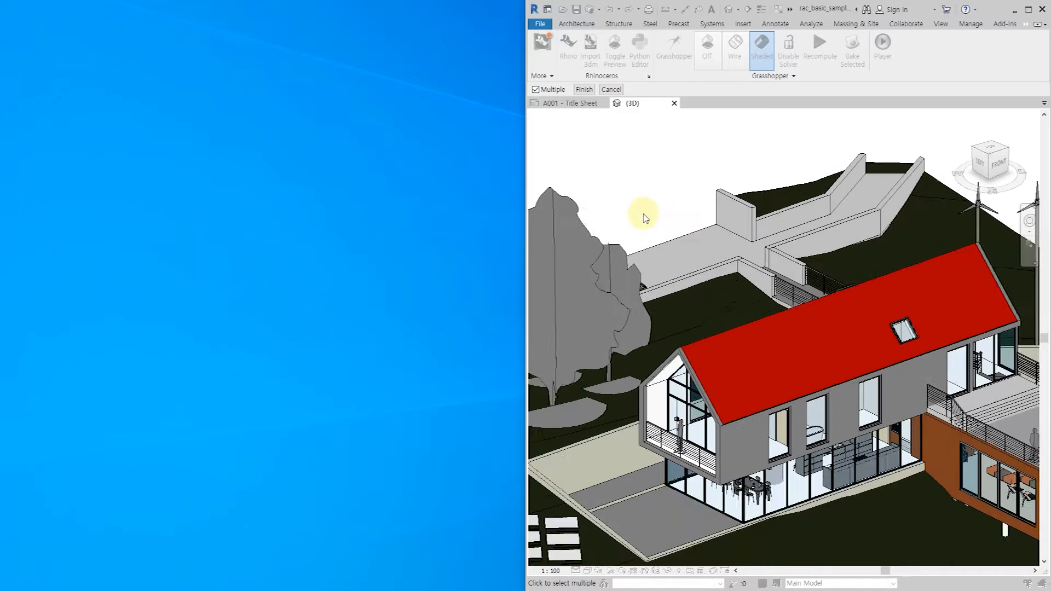
scroll(755, 444, up, 6)
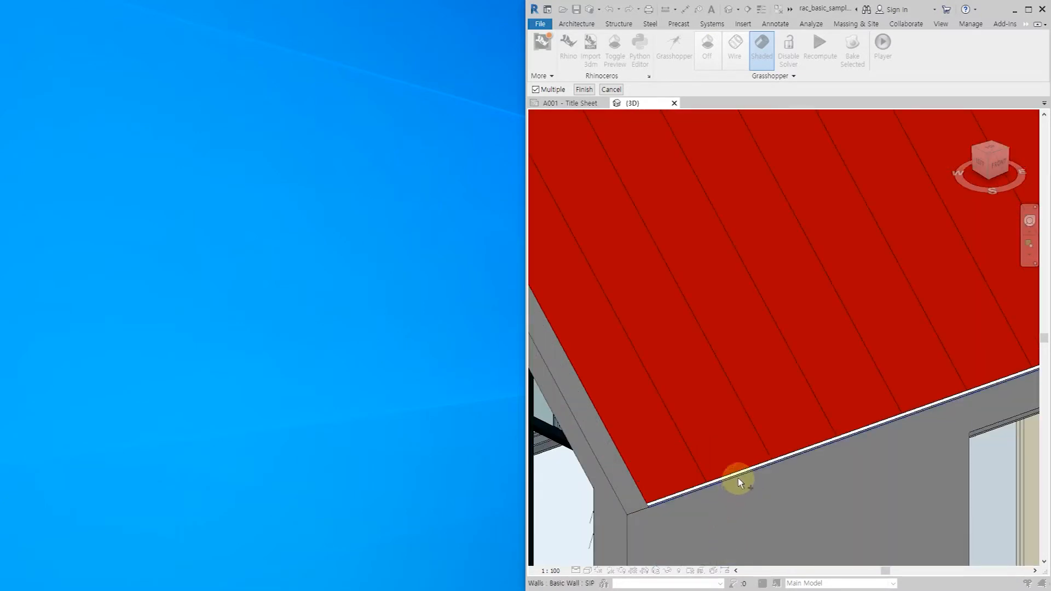
scroll(730, 378, down, 10)
shift+middle_drag(649, 428, 826, 383)
scroll(711, 497, up, 8)
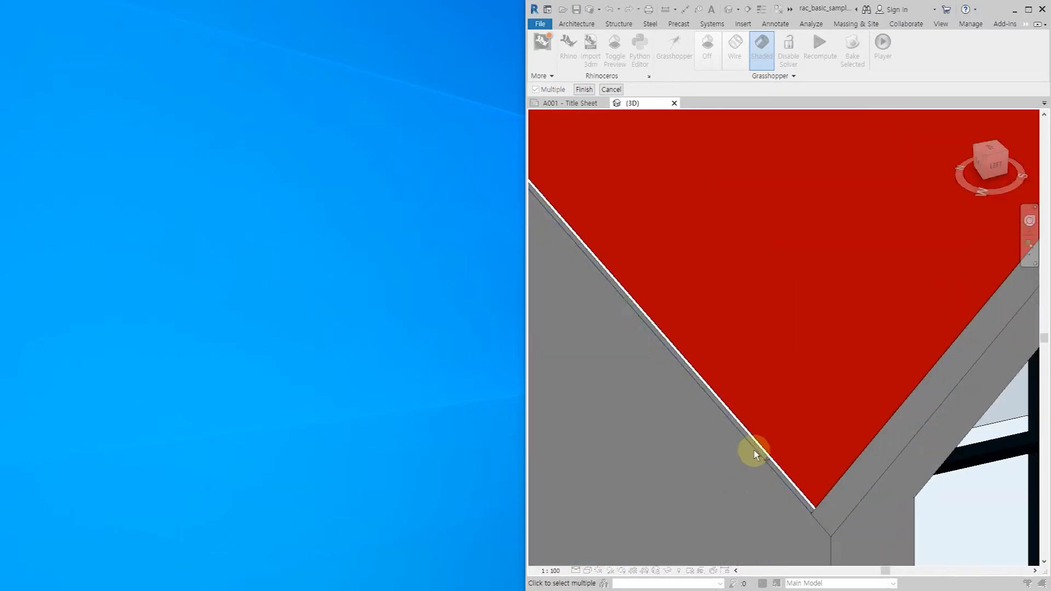
scroll(720, 458, down, 6)
scroll(720, 459, down, 7)
shift+middle_drag(853, 393, 607, 372)
click(583, 90)
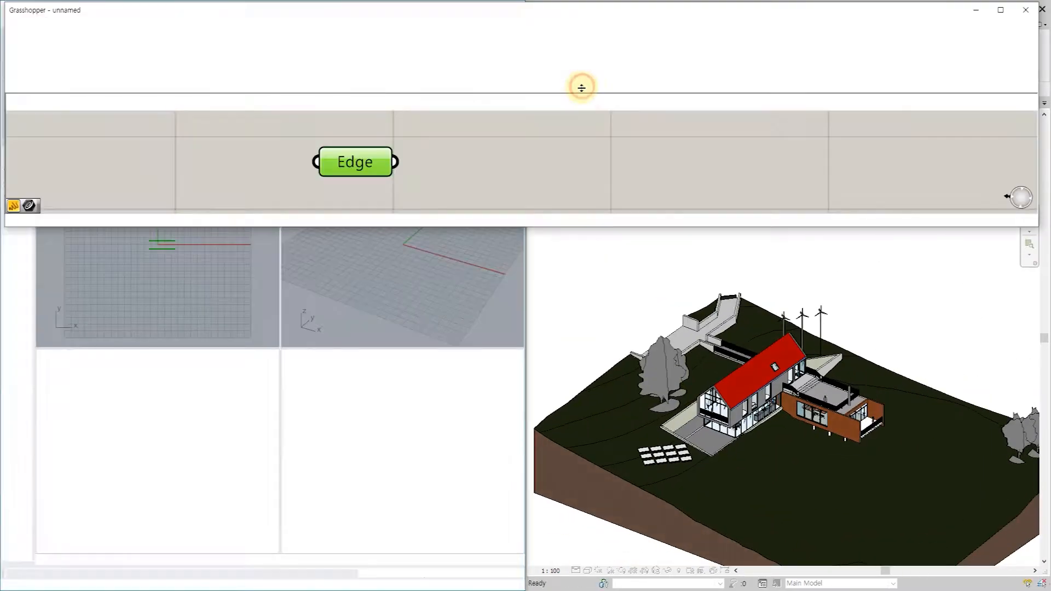
Add a Curve parameter to the canvas and connect the Edge parameter's output to it.
double_click(464, 164)
text(c)
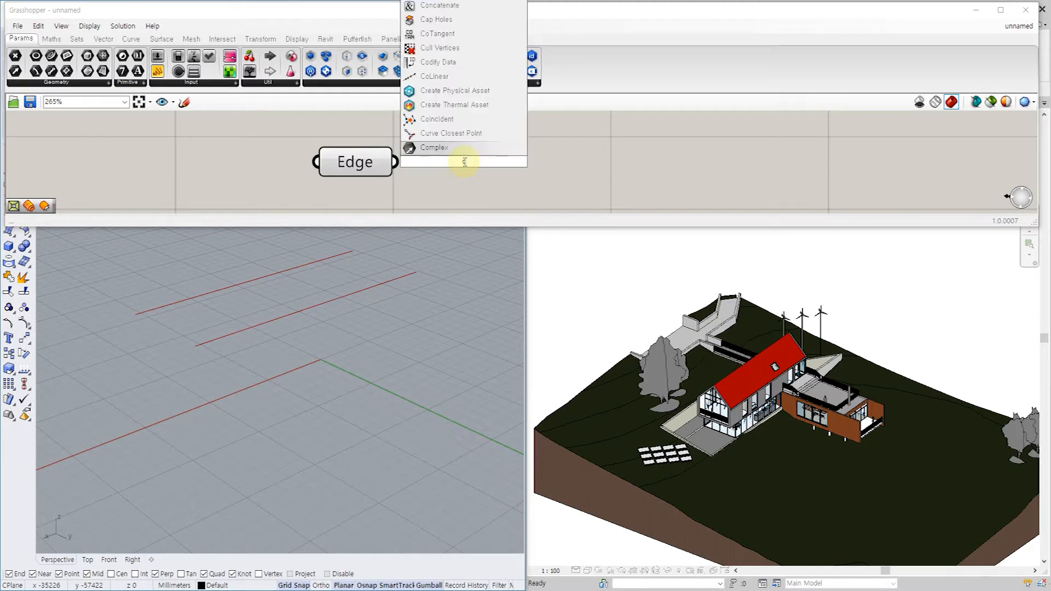
text(rv)
key(Return)
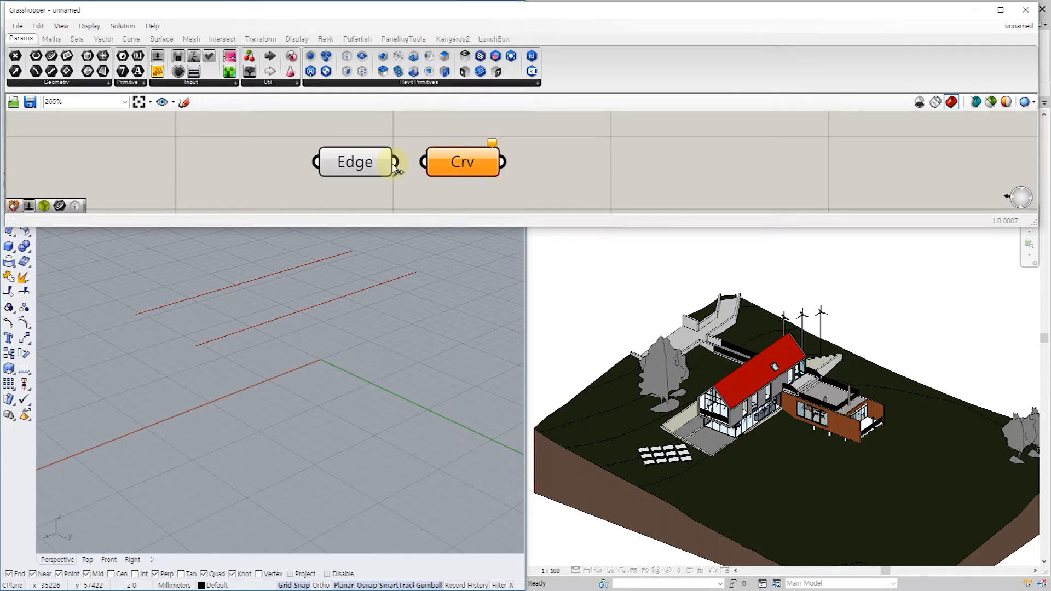
drag(436, 168, 436, 168)
Bake the Curve parameter's geometry into Rhino on the Default layer and collapse the Grasshopper window.
click(469, 160)
right_click(474, 167)
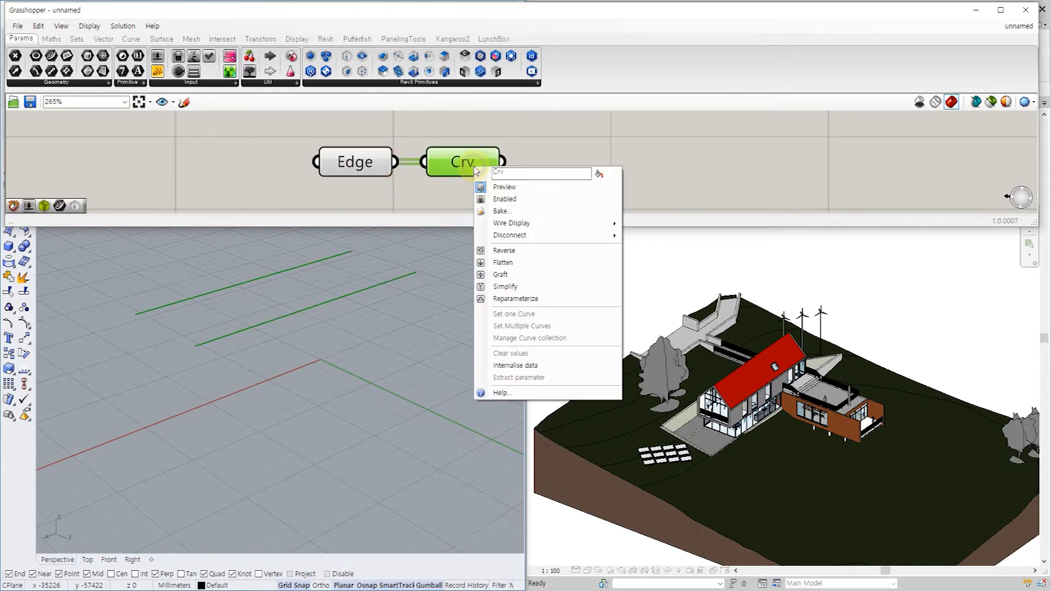
click(500, 211)
click(500, 306)
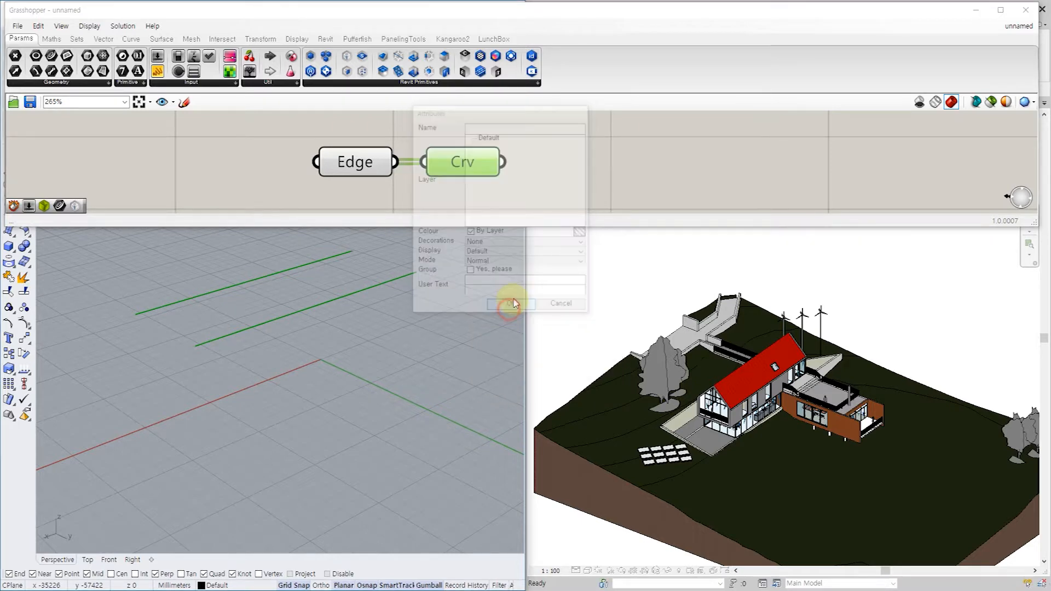
drag(441, 331, 225, 252)
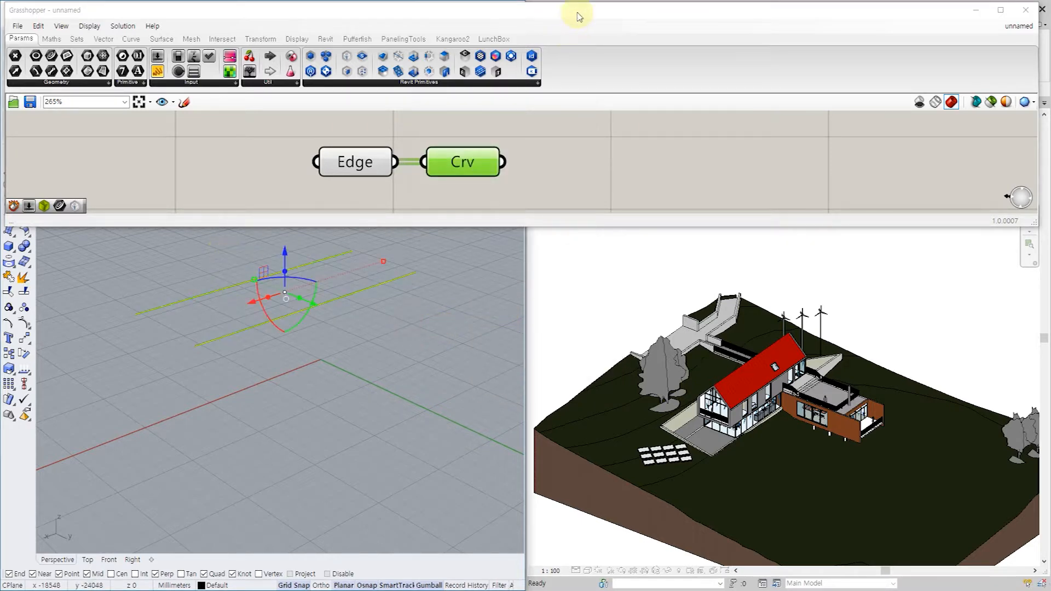
double_click(576, 14)
click(359, 352)
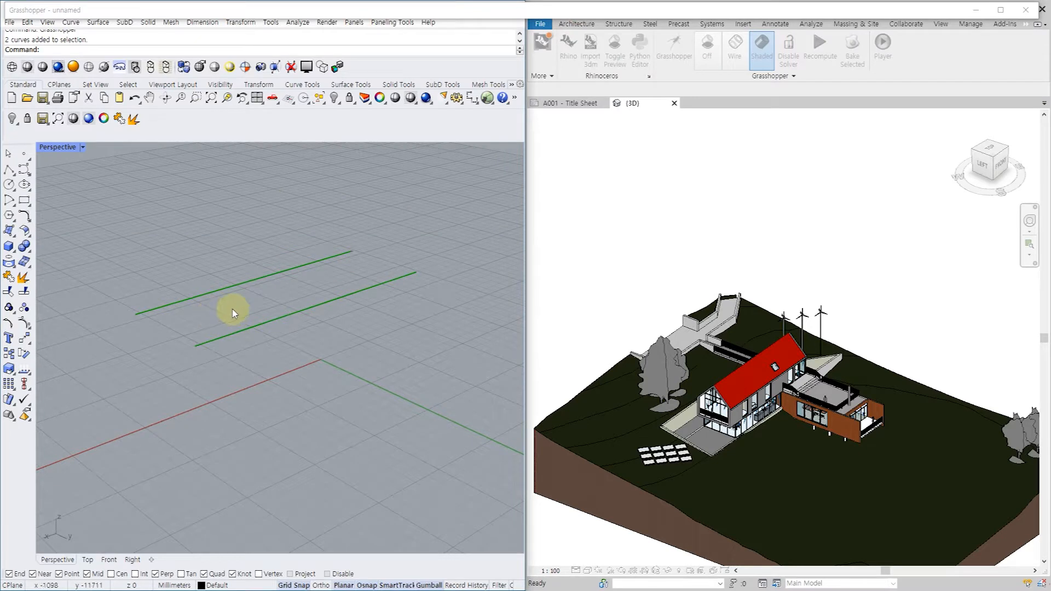
click(136, 314)
click(194, 346)
key(Escape)
Draw a polyline joining the near endpoints of the two baked edge curves.
text(l)
key(Return)
click(136, 314)
click(195, 346)
key(Return)
Draw two more straight polylines between the edge curves, one at their midpoints and one at their far endpoints.
key(Return)
click(255, 281)
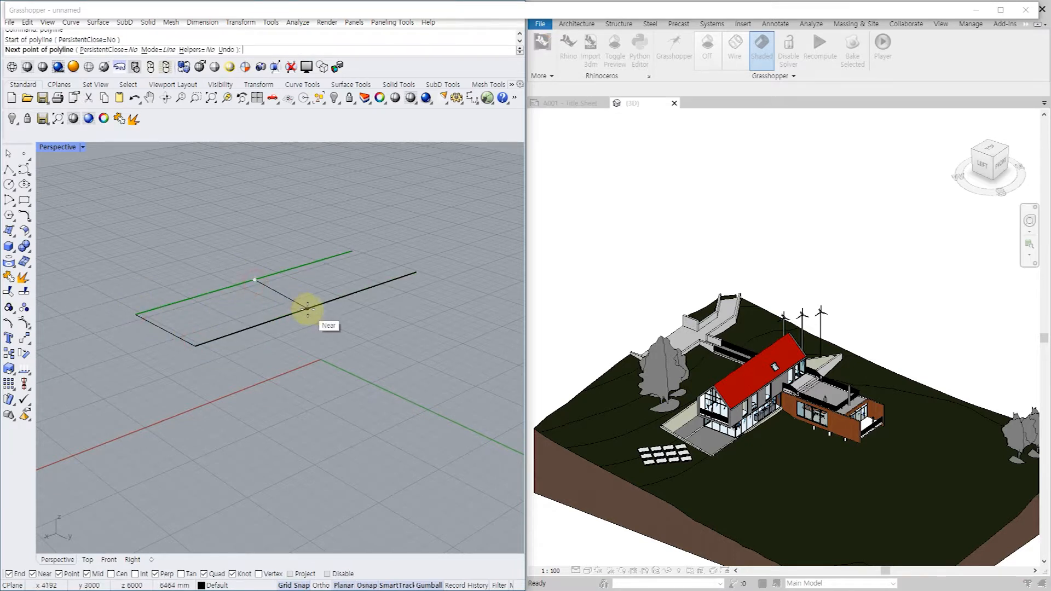
click(315, 307)
key(Return)
key(Return)
click(351, 252)
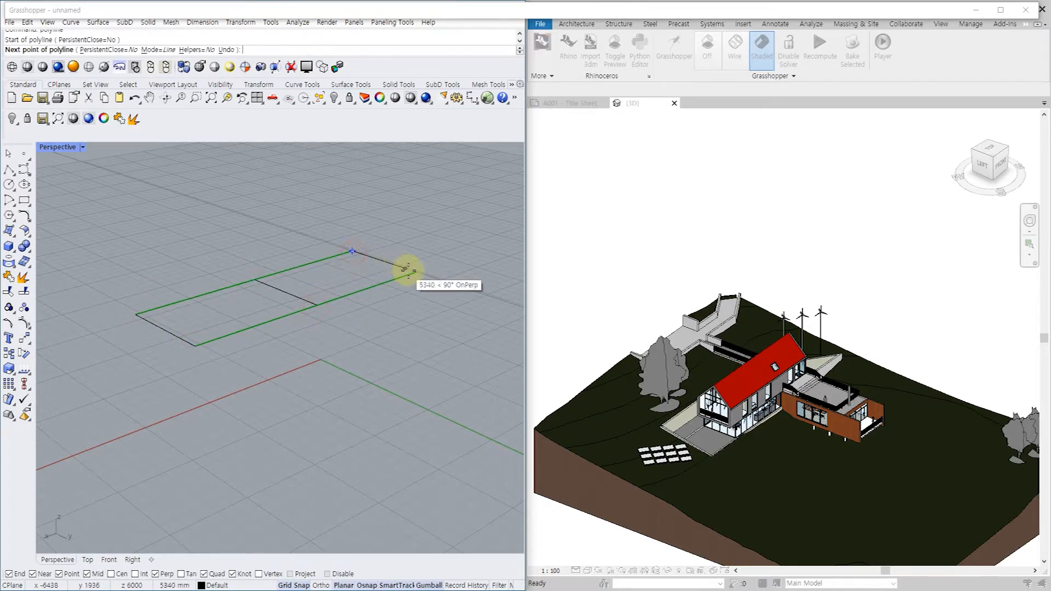
click(411, 271)
key(Return)
Add two cross polylines between the edge curves, roughly halfway between the middle line and each end line.
key(Return)
click(203, 295)
click(264, 323)
key(Return)
key(Return)
click(307, 259)
click(373, 281)
key(Return)
Rebuild the five cross lines with a point count of 3 and degree 2, deleting the input curves.
right_drag(312, 322, 222, 403)
drag(222, 403, 199, 268)
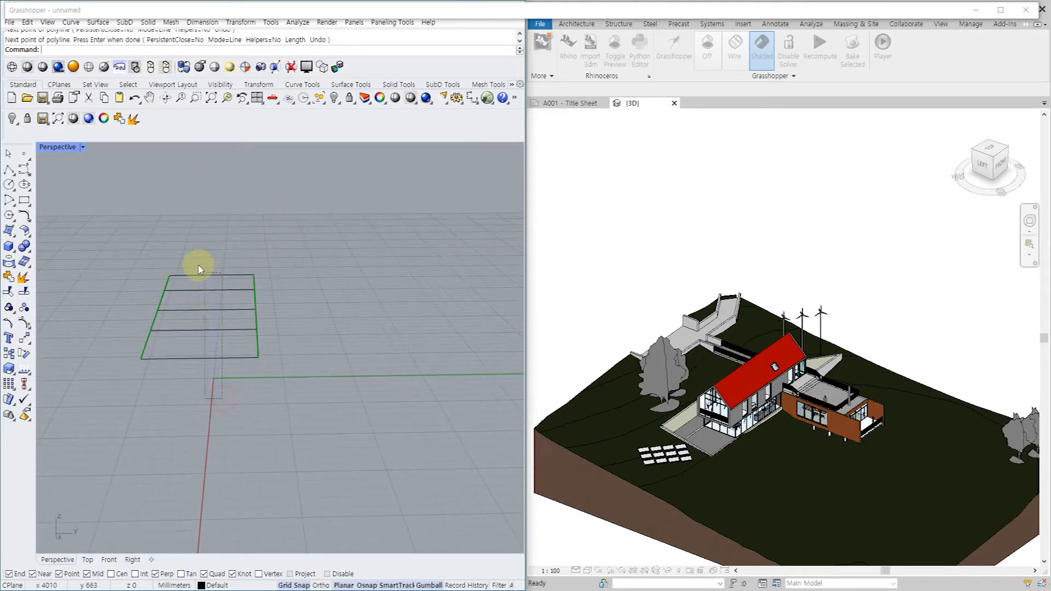
text(rebuild)
key(Return)
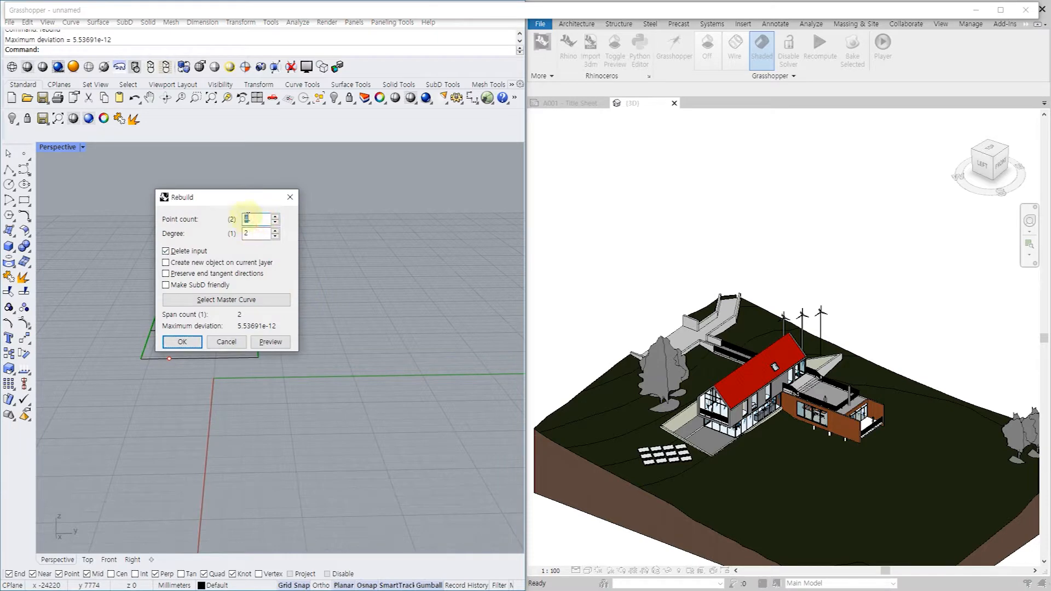
click(189, 345)
Turn on the control points of the five rebuilt cross curves with PointsOn.
right_drag(305, 336, 308, 361)
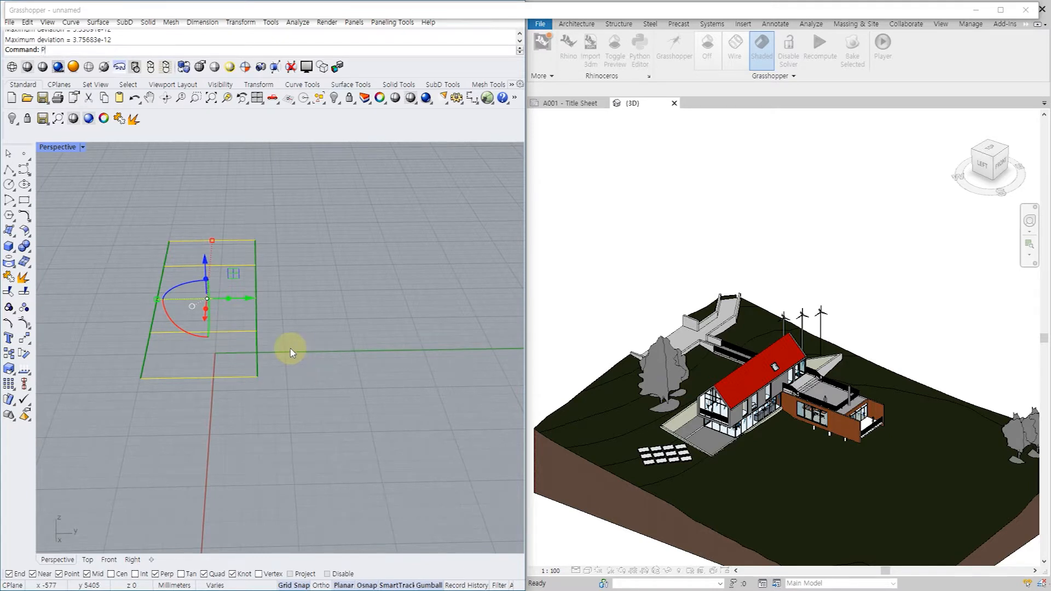
key(Return)
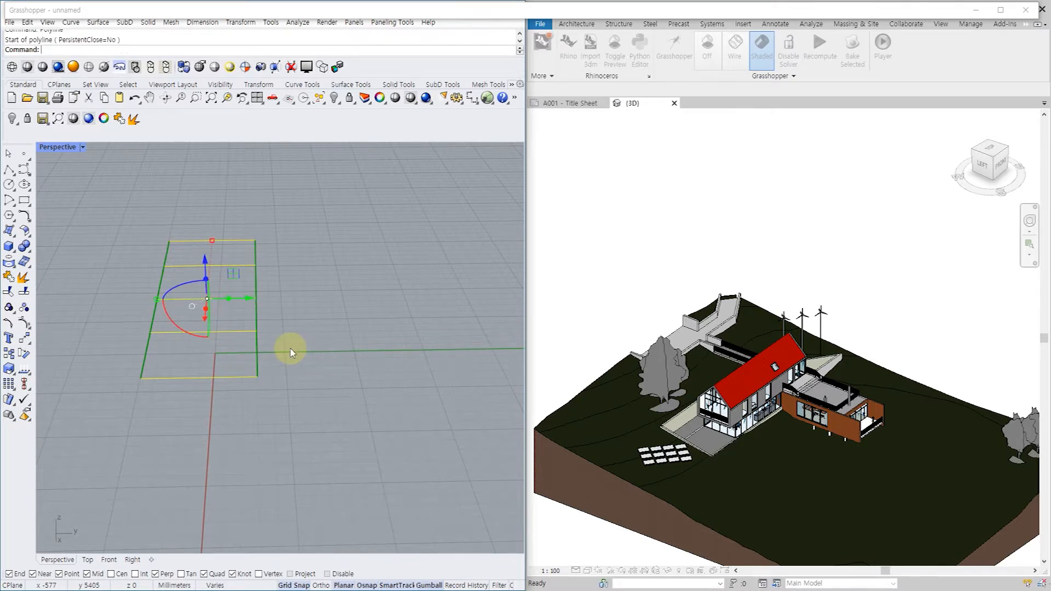
text(Points)
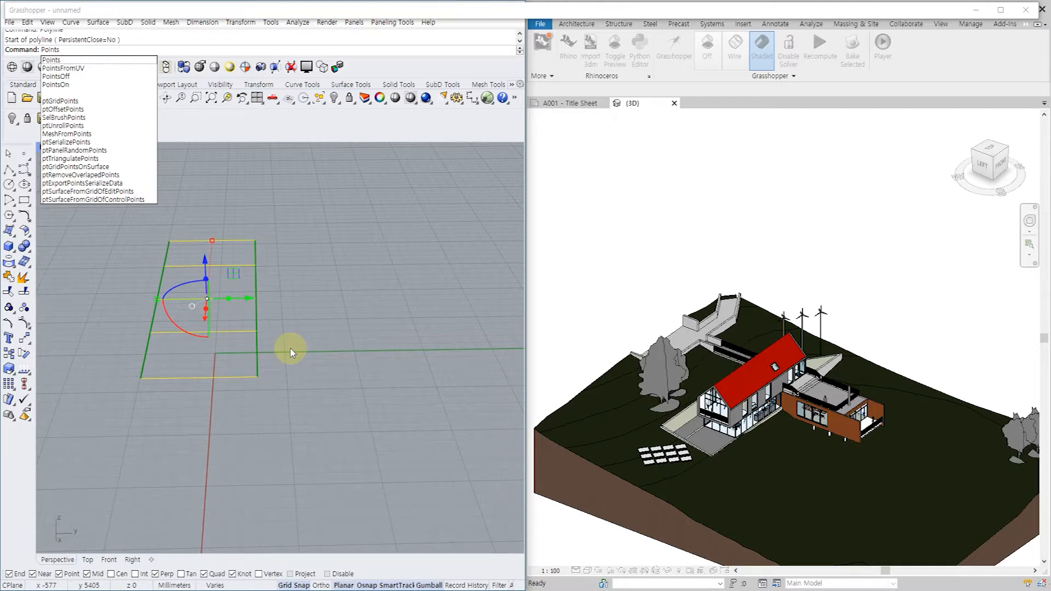
text(On)
key(Return)
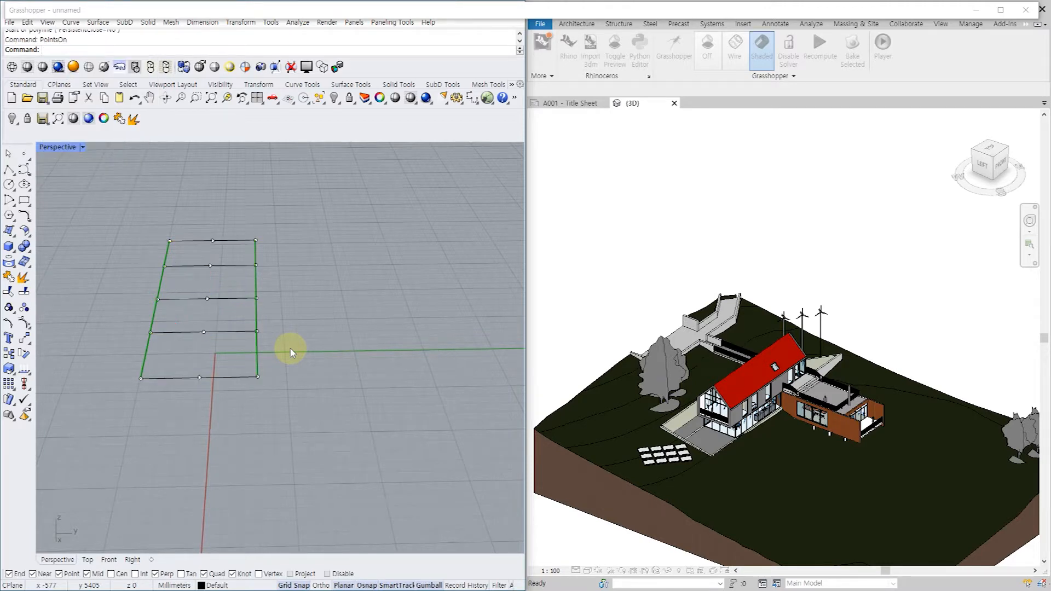
Raise the middle control points of the three inner cross curves to form arches, lifting the centre curve's point highest.
right_drag(274, 357, 224, 338)
scroll(229, 284, up, 5)
scroll(251, 327, down, 3)
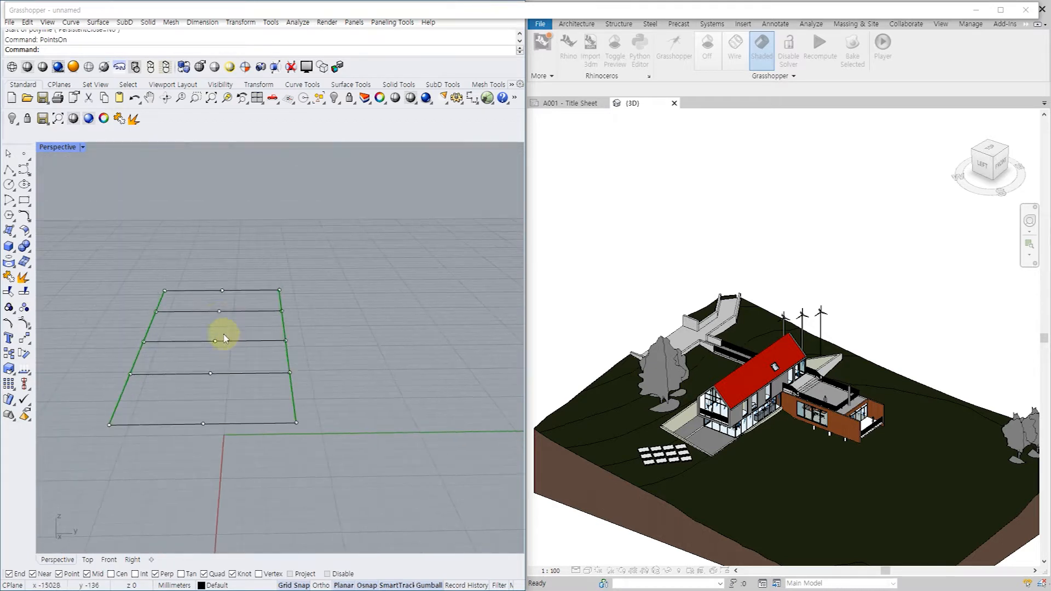
drag(185, 307, 242, 385)
right_drag(340, 378, 266, 288)
mouse_move(268, 288)
mouse_down()
mouse_move(270, 251)
mouse_move(219, 237)
mouse_move(268, 292)
mouse_up()
drag(264, 244, 262, 173)
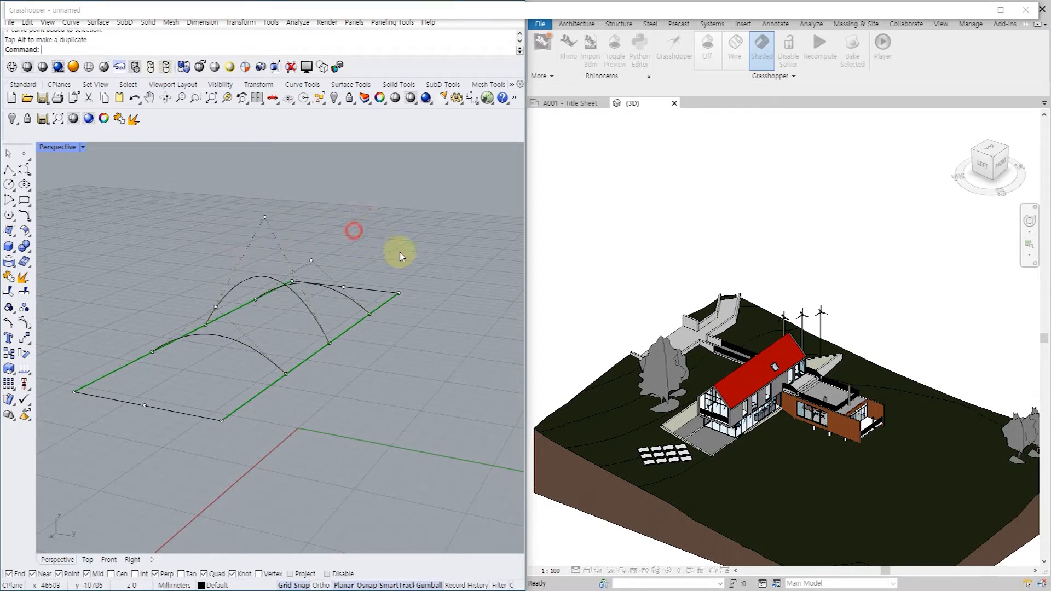
Switch to Grasshopper and add a Curve parameter beside the existing Edge and Curve pair.
right_drag(404, 254, 397, 358)
click(338, 12)
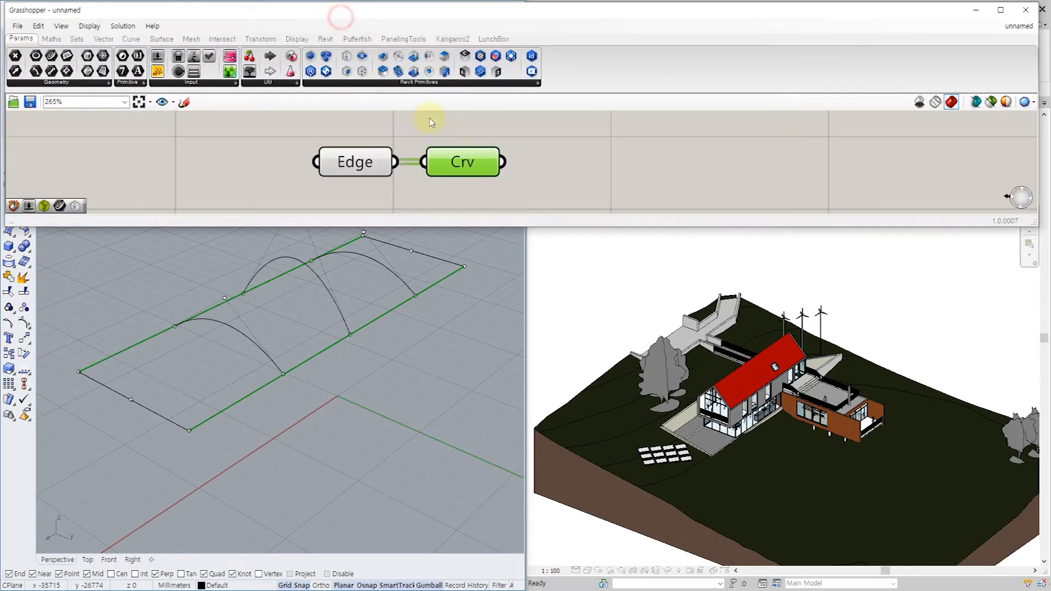
click(295, 149)
scroll(215, 133, down, 3)
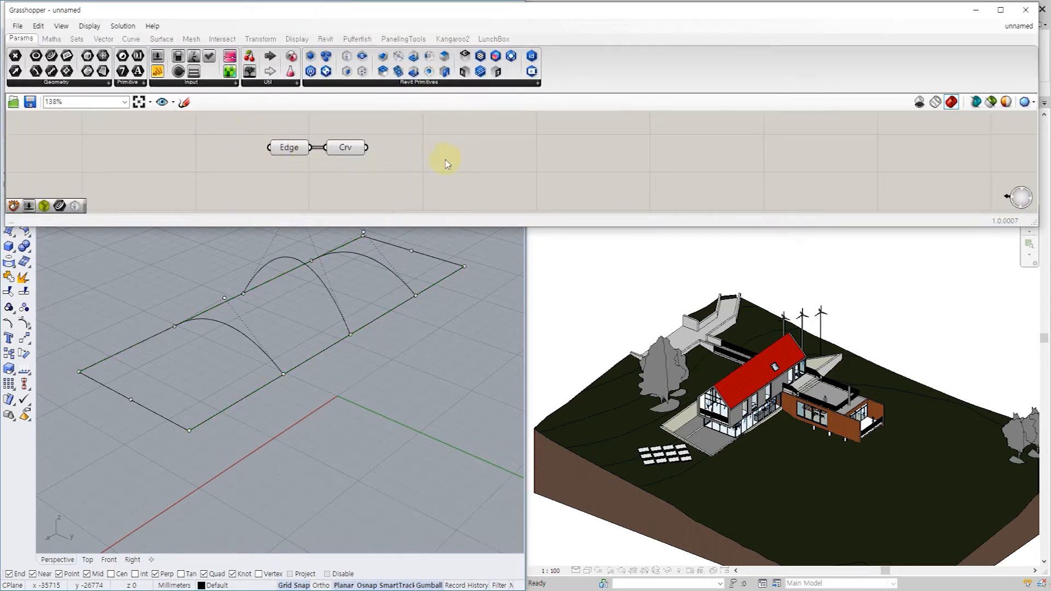
double_click(464, 159)
text(vrv)
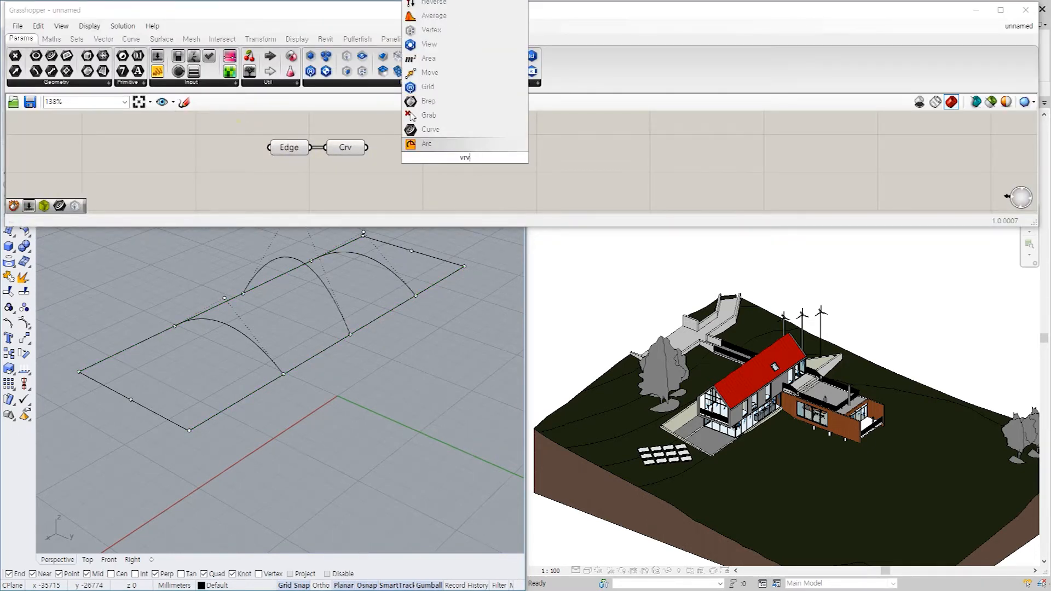
click(430, 129)
drag(463, 158, 435, 162)
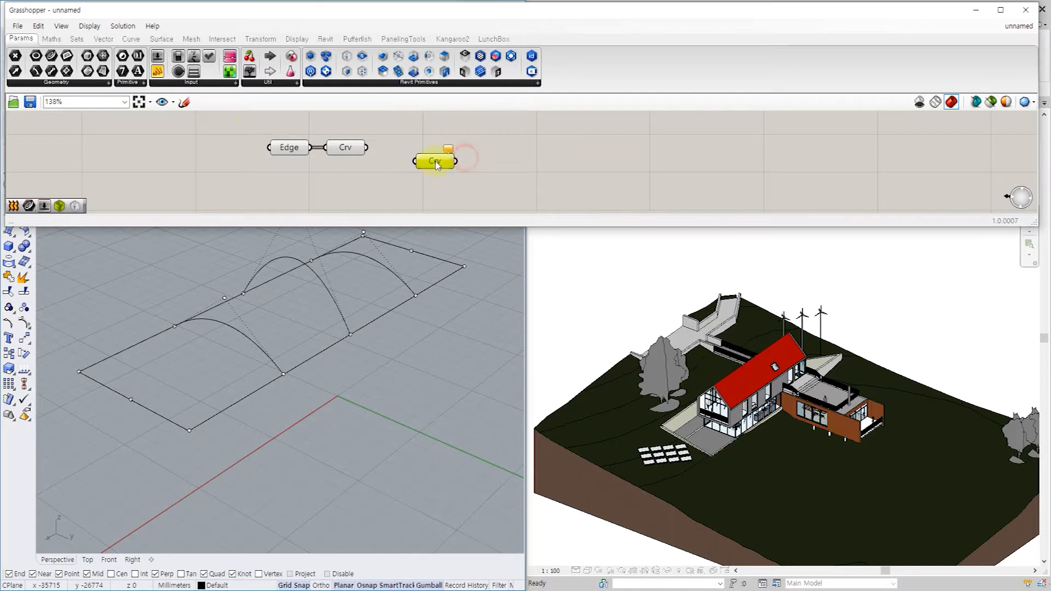
Reference the five cross curves in the new Curve parameter, picking them in order from one roof end to the other.
right_click(444, 171)
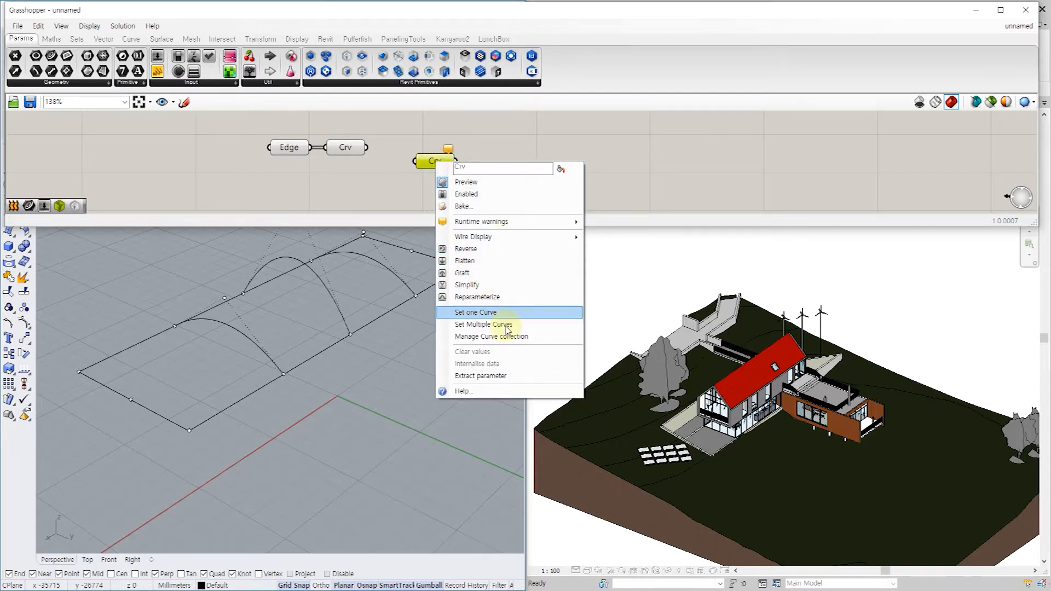
click(475, 312)
click(164, 416)
click(261, 351)
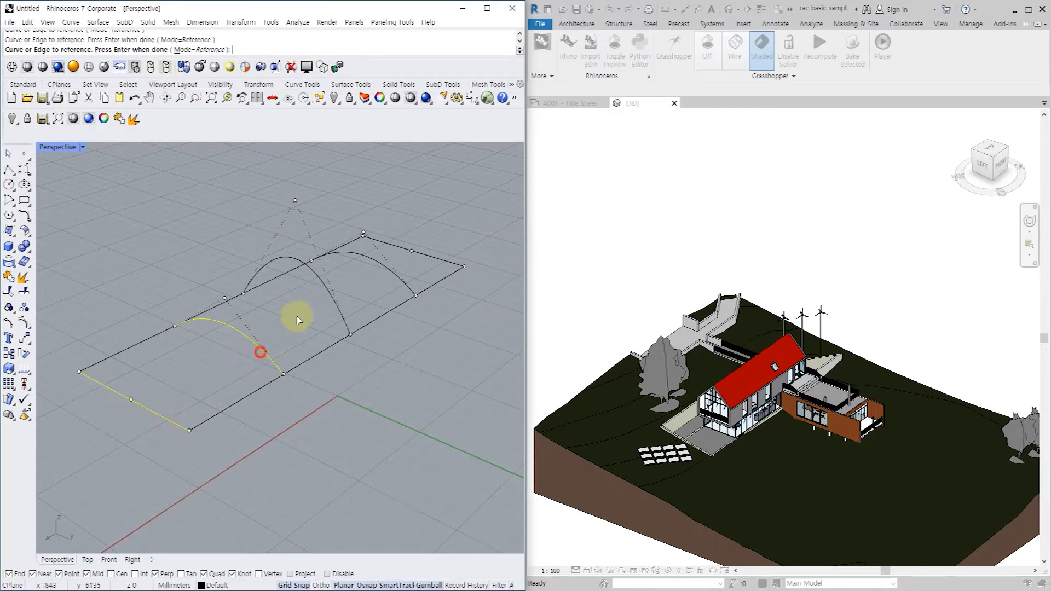
click(334, 296)
click(394, 276)
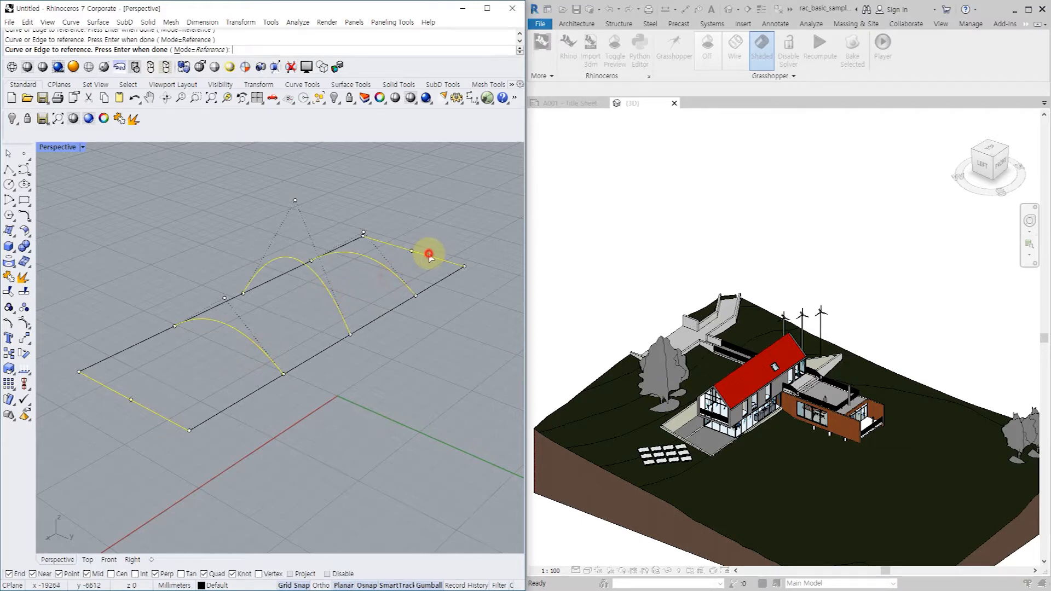
key(Return)
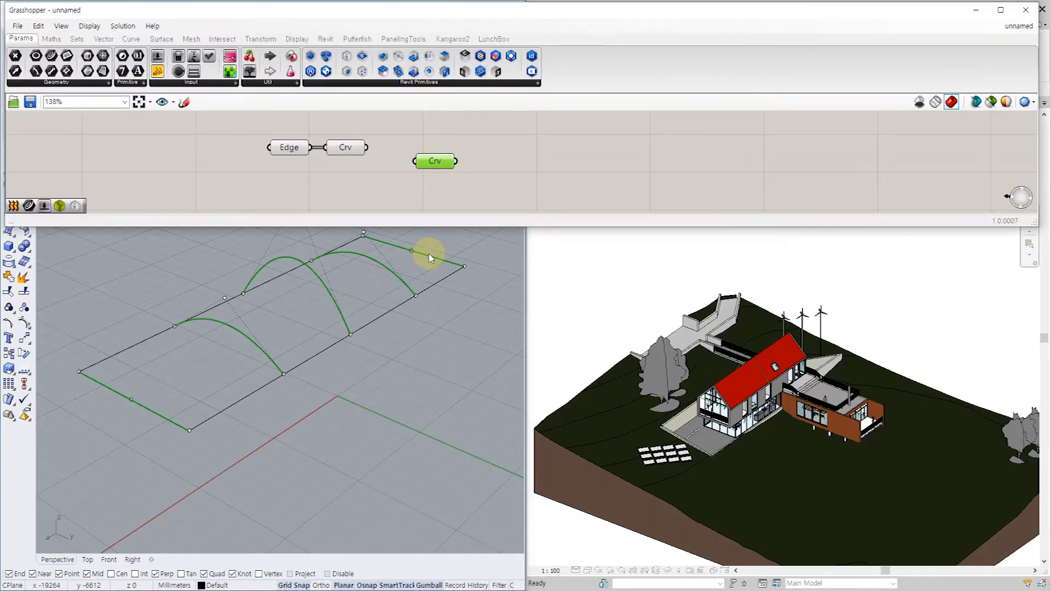
Add a Loft component and feed the cross-curve parameter into its curves input.
double_click(506, 180)
text(loft)
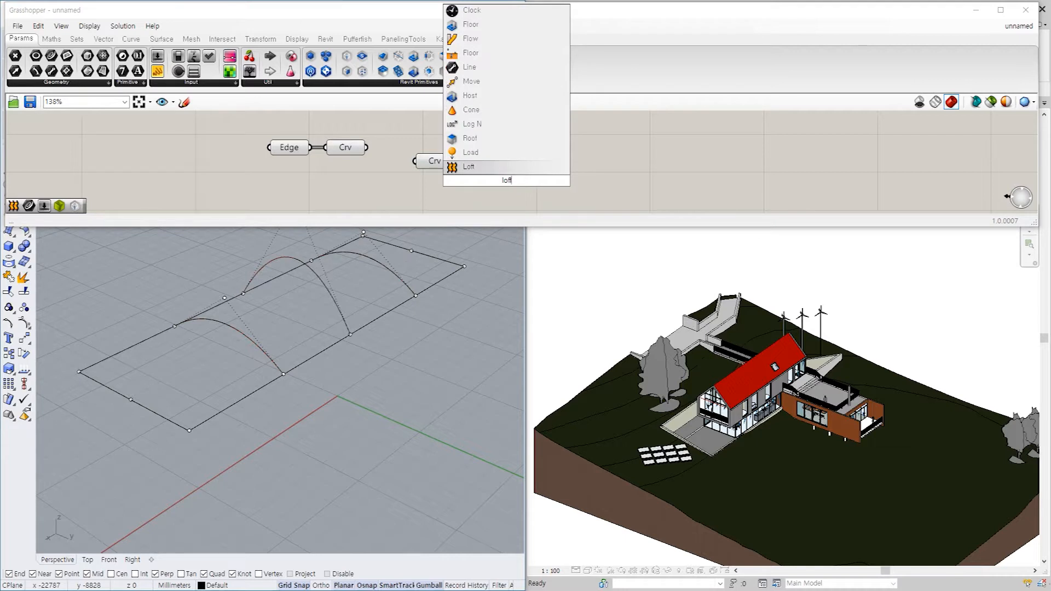
click(497, 166)
drag(478, 173, 525, 186)
click(652, 153)
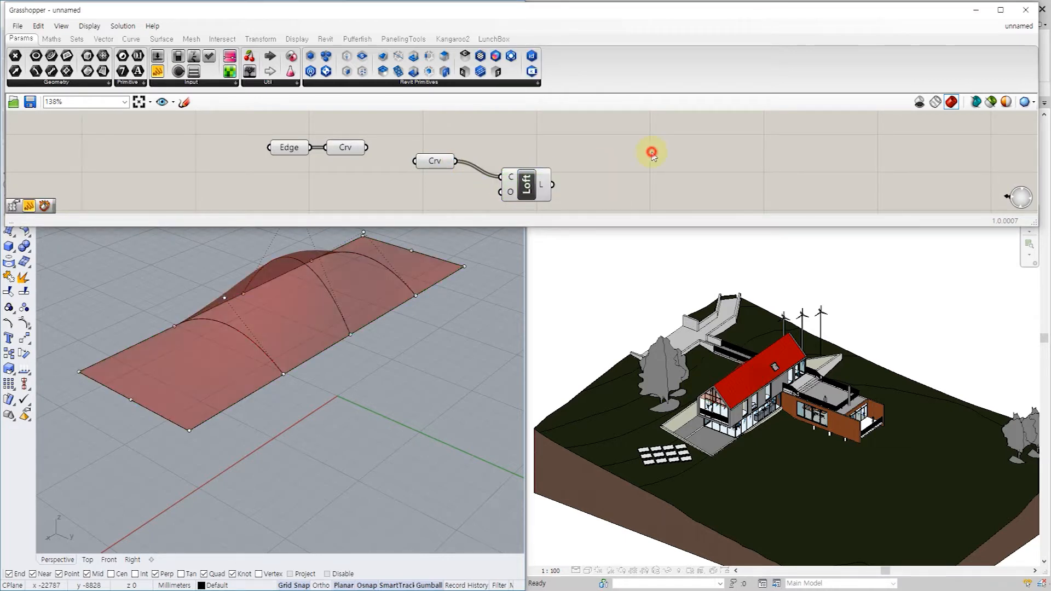
click(325, 413)
scroll(326, 414, down, 6)
scroll(354, 325, up, 4)
click(631, 157)
right_drag(632, 170, 595, 165)
right_click(589, 165)
click(572, 160)
double_click(576, 159)
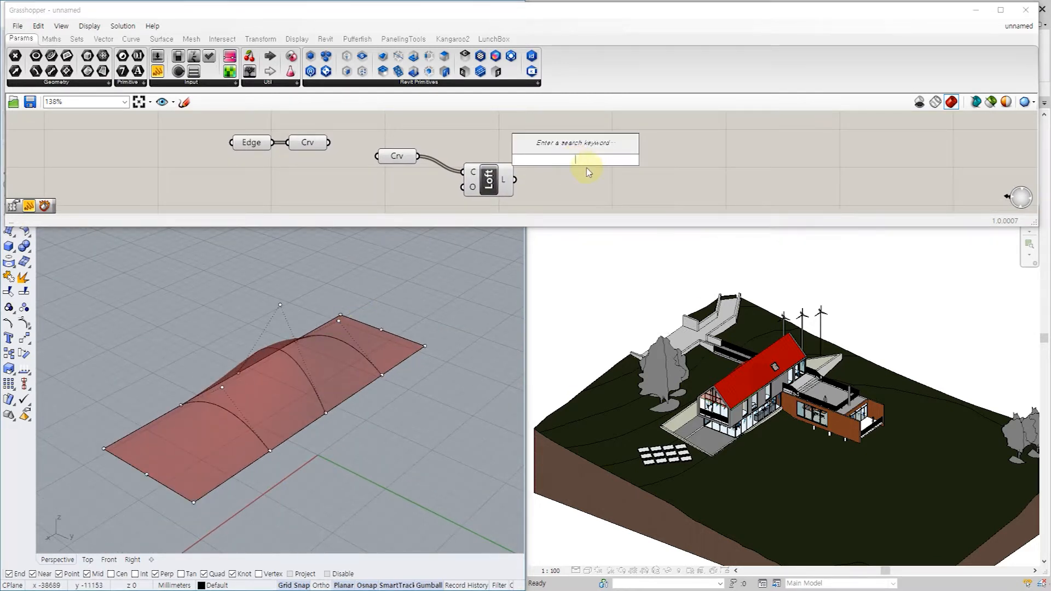
click(586, 171)
Switch to Revit and hide the house's existing pitched roof element in the 3D view.
click(605, 312)
scroll(730, 424, up, 4)
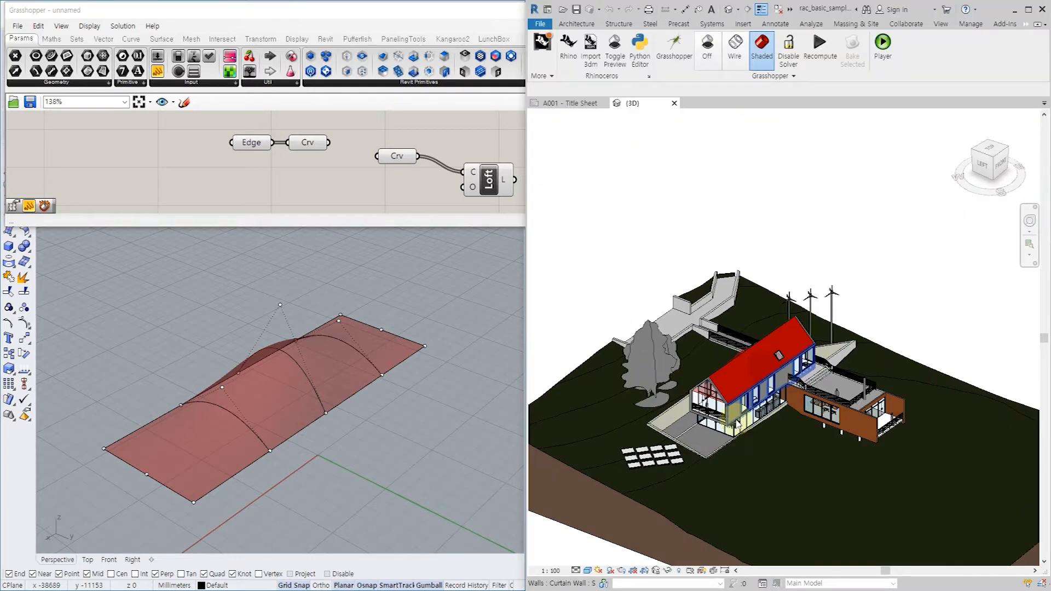
scroll(730, 425, up, 4)
click(681, 262)
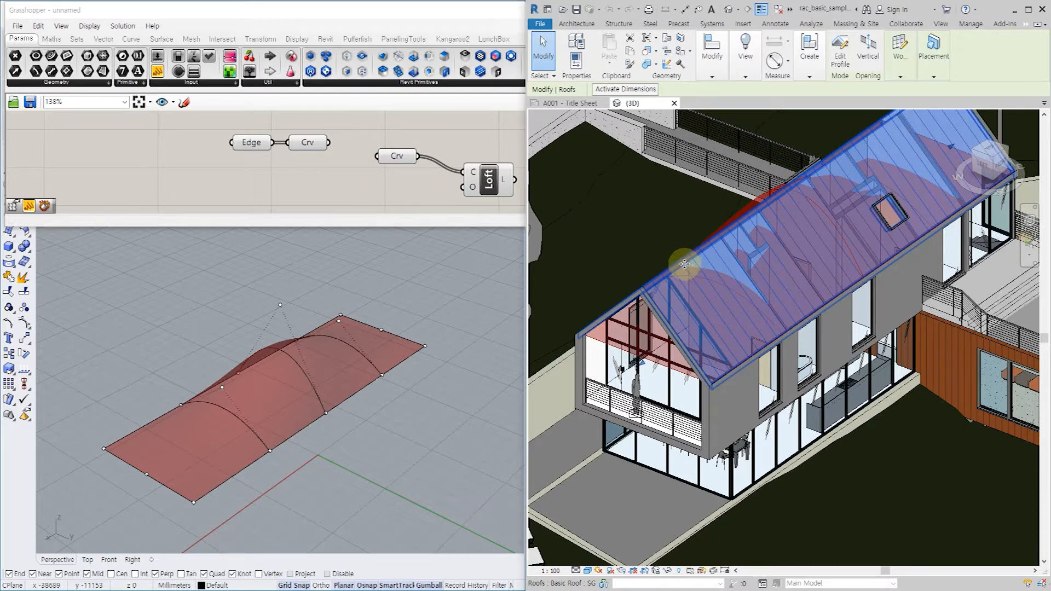
right_click(683, 264)
mouse_move(744, 315)
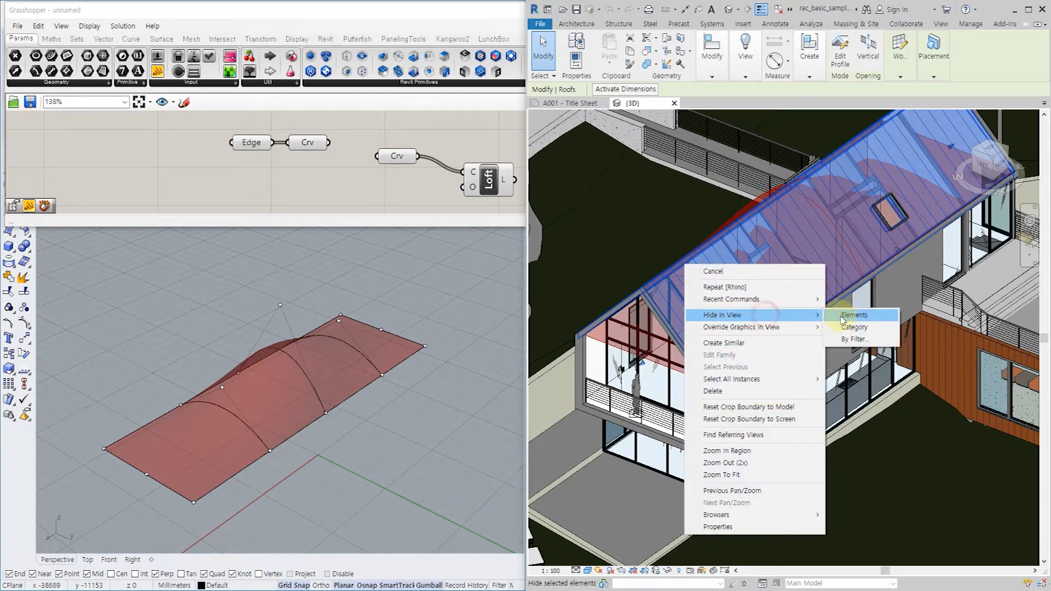
click(840, 315)
Hide the gable walls at the front and rear ends of the house's upper floor in the 3D view.
click(683, 360)
scroll(684, 356, down, 2)
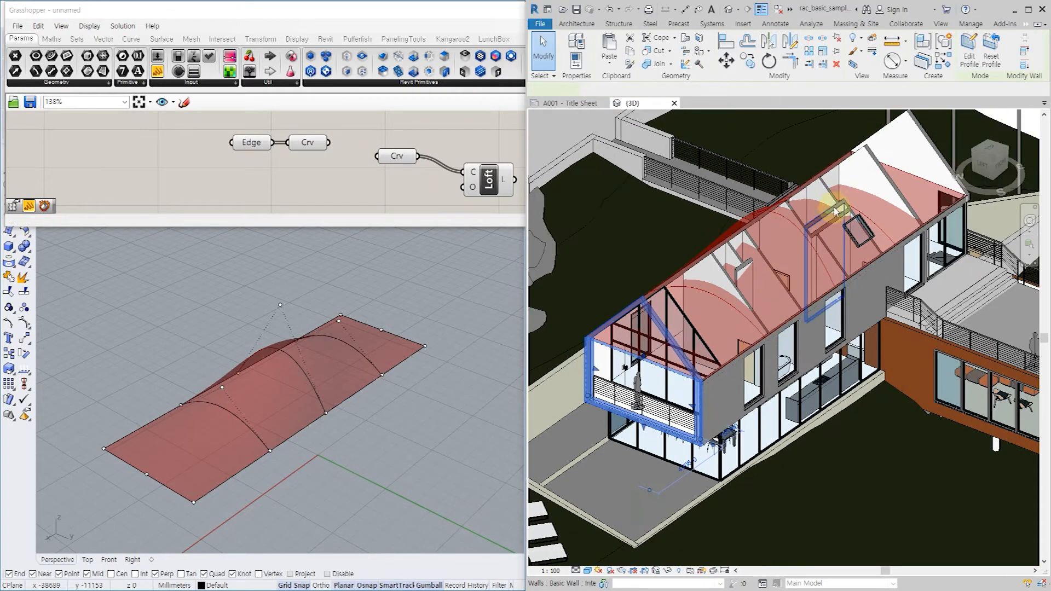
click(821, 306)
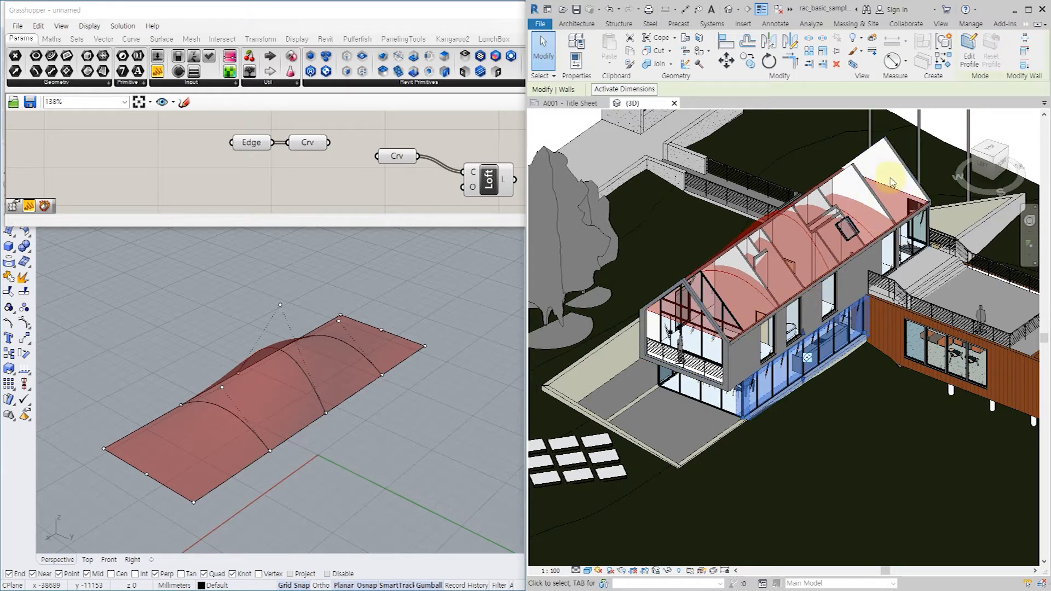
key(Escape)
click(908, 174)
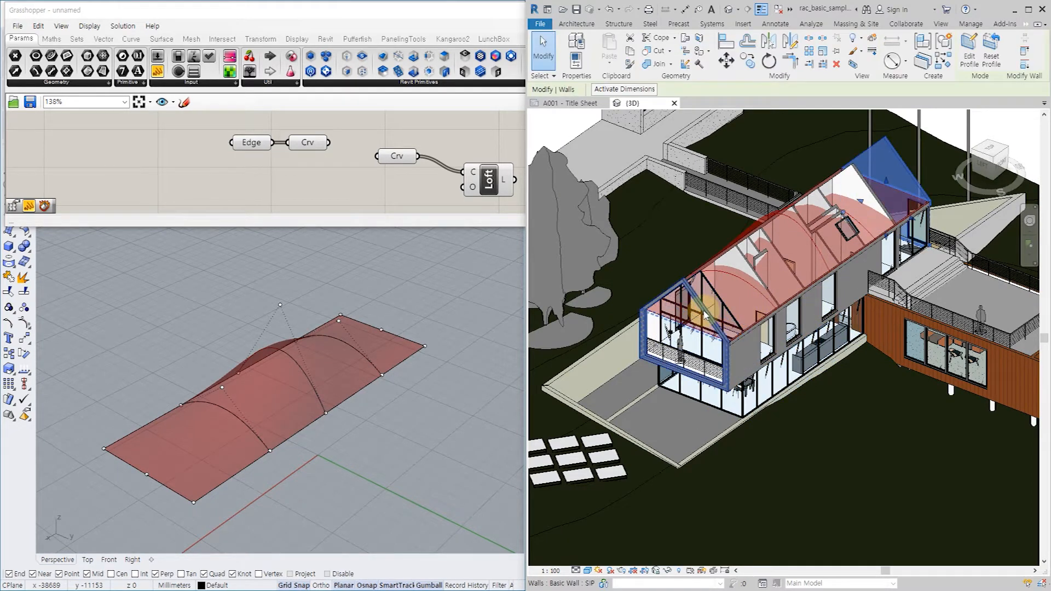
ctrl+click(703, 311)
right_click(703, 311)
mouse_move(833, 89)
click(873, 90)
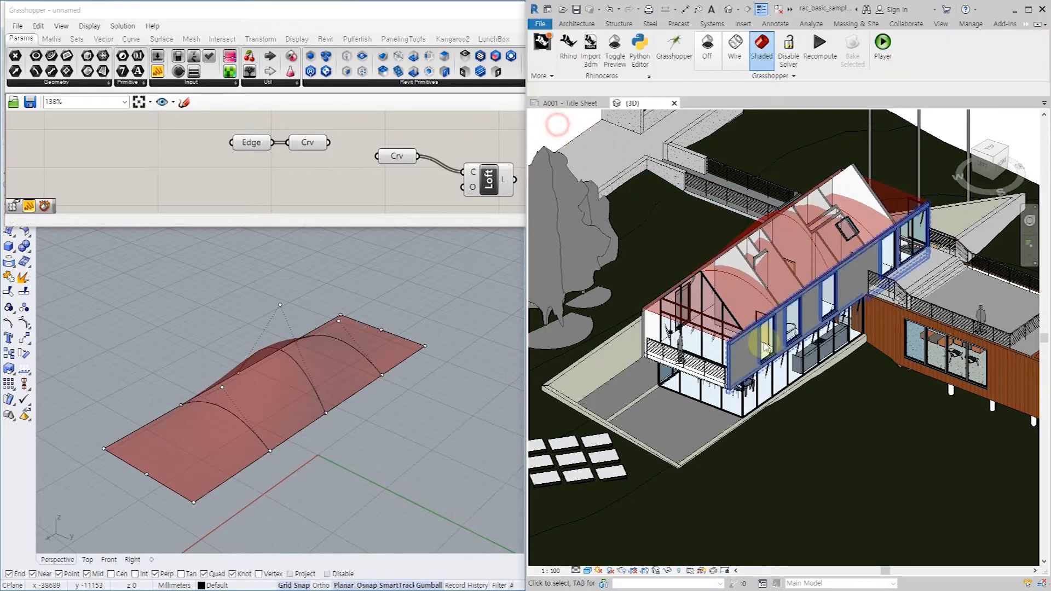
click(835, 383)
right_click(832, 390)
click(763, 243)
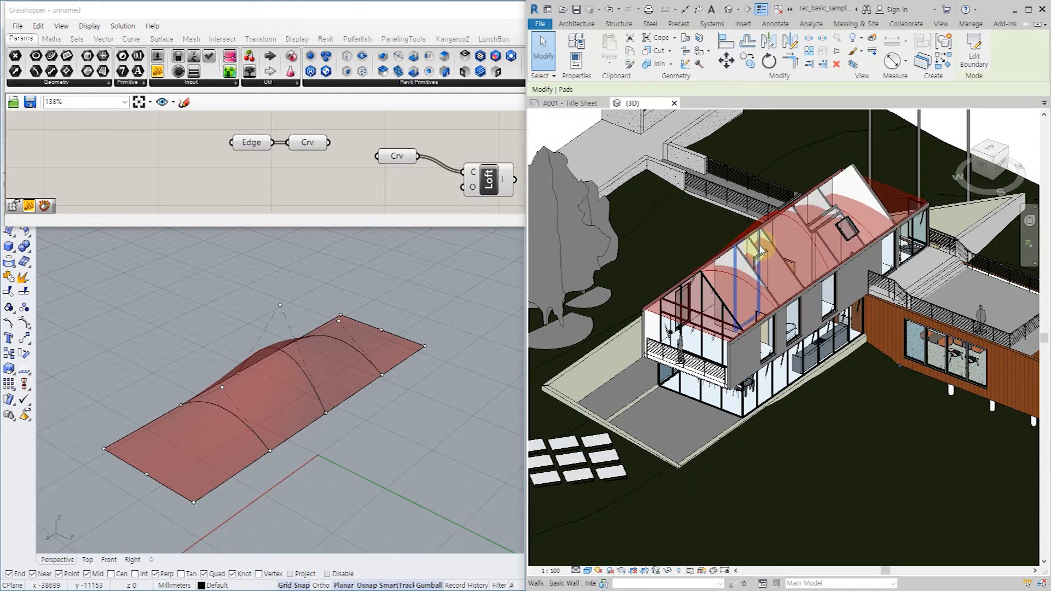
scroll(759, 245, up, 3)
In Rhino, raise the apex control points of the inner arches to heighten the lofted roof, starting with the two lower arches.
click(223, 394)
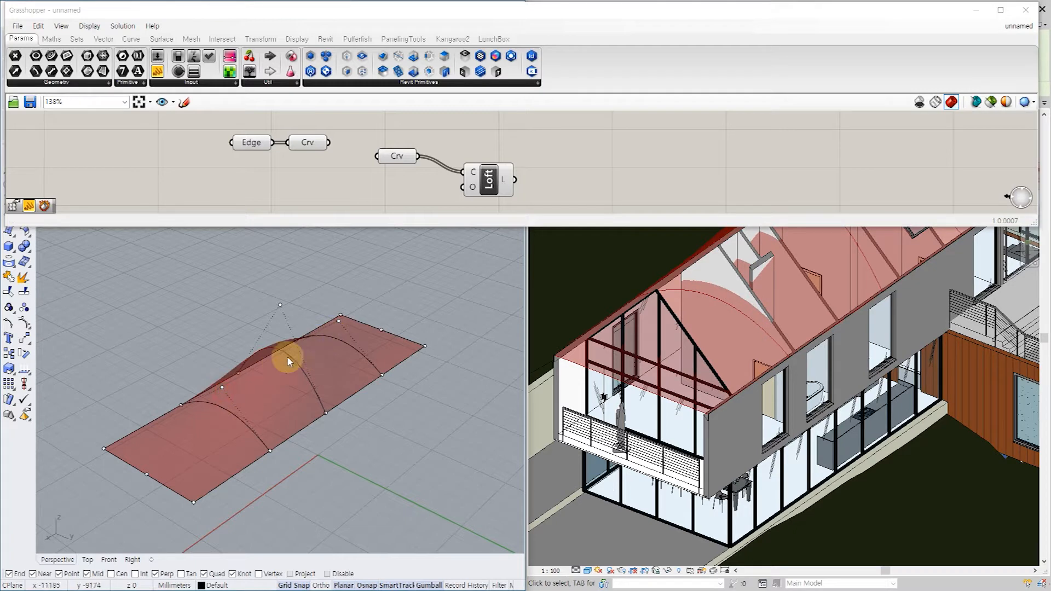
click(222, 389)
shift+click(339, 322)
drag(285, 317, 286, 290)
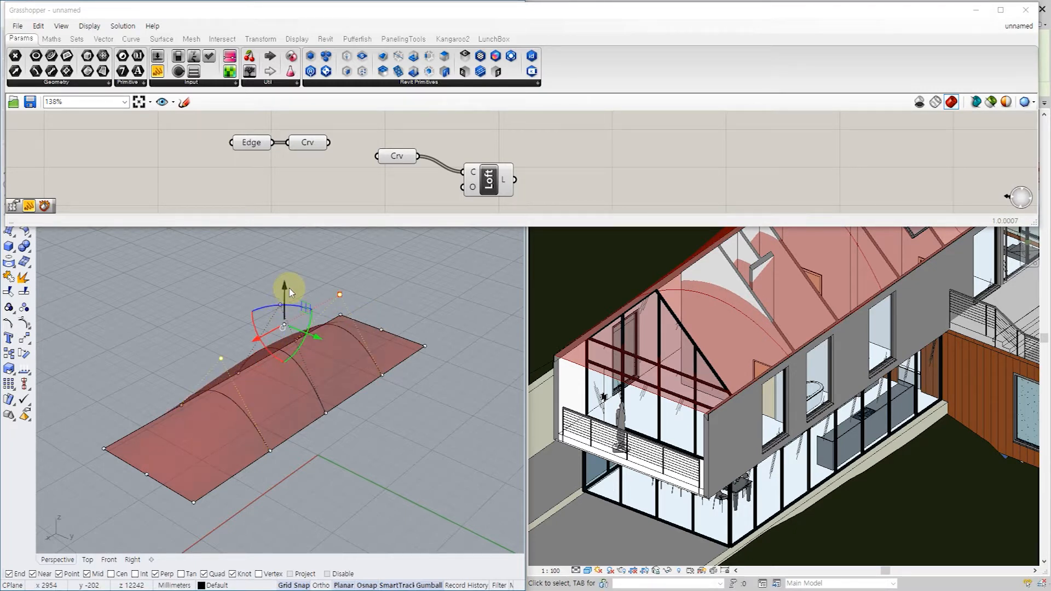
scroll(291, 477, down, 4)
scroll(264, 294, up, 6)
drag(300, 421, 305, 343)
click(180, 355)
click(827, 504)
scroll(858, 447, down, 2)
right_click(858, 460)
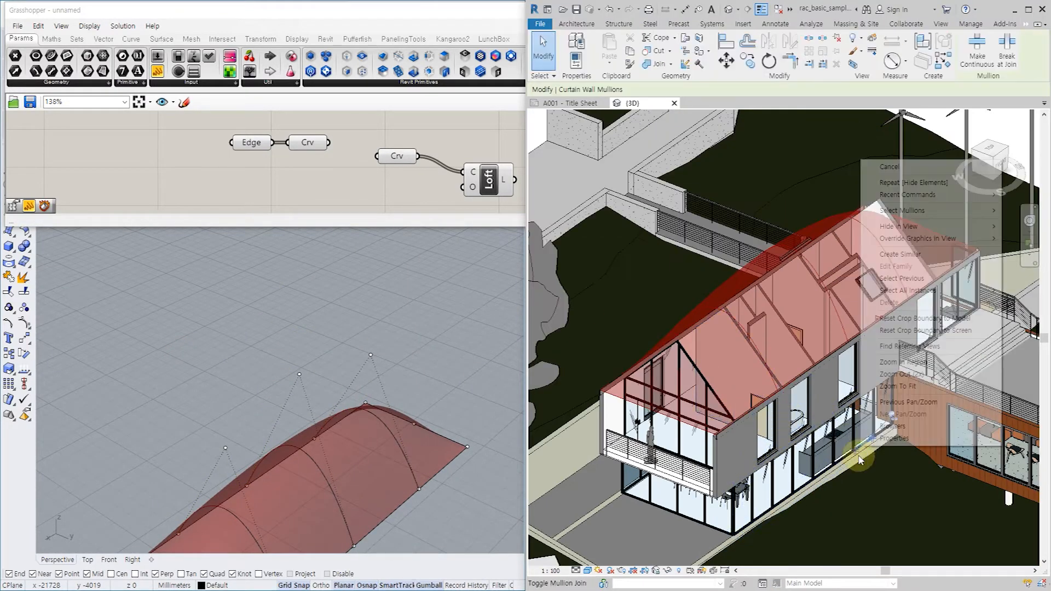
click(868, 501)
right_click(867, 498)
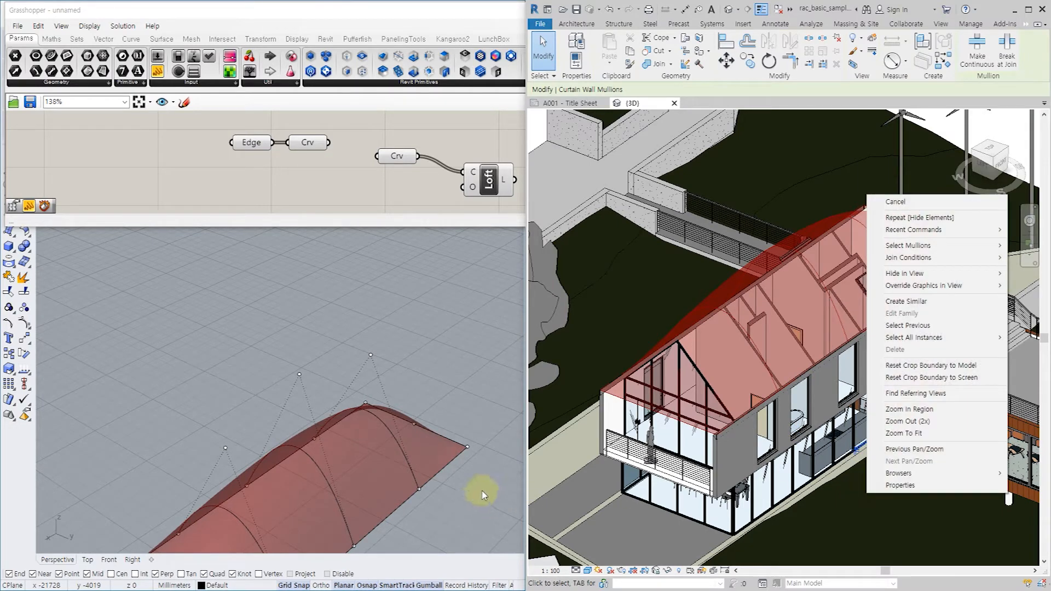
In Rhino, move the far inner arch curve along the roof's length, closer to the far end curve.
click(416, 471)
click(398, 452)
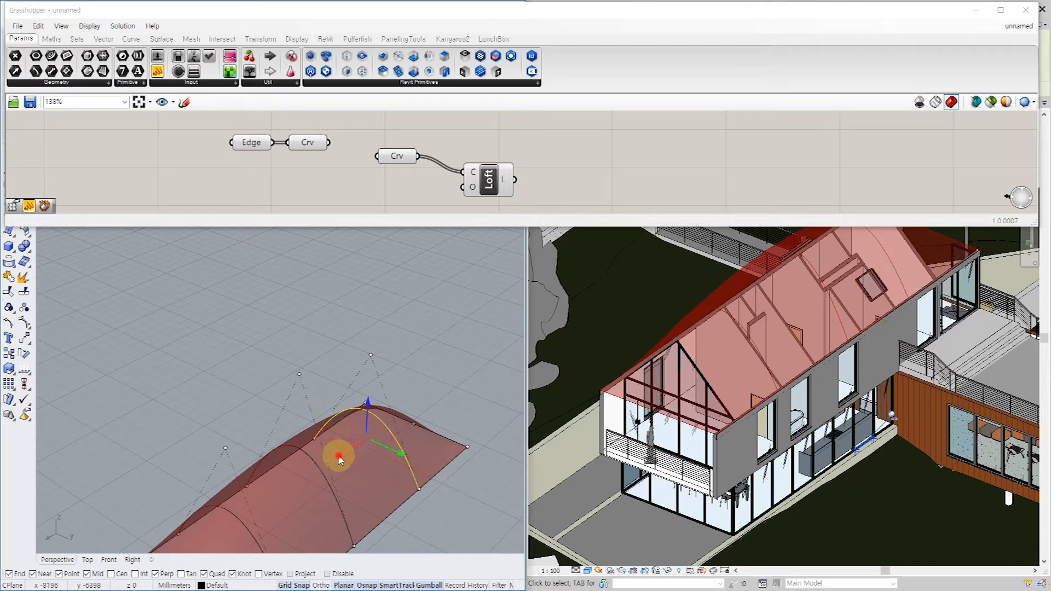
drag(339, 459, 361, 440)
click(758, 452)
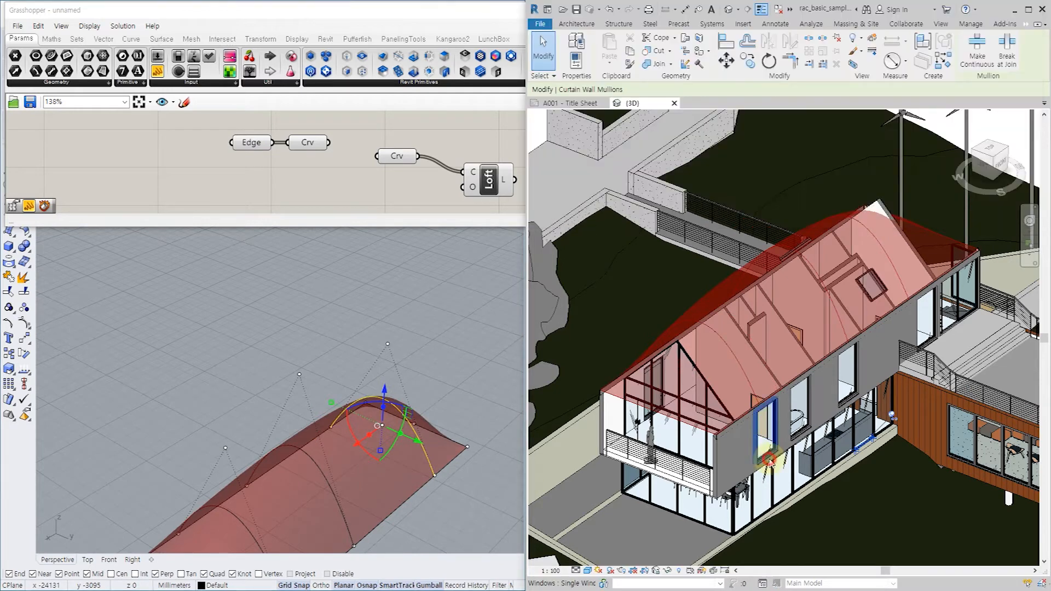
scroll(792, 441, down, 2)
shift+middle_drag(852, 500, 559, 411)
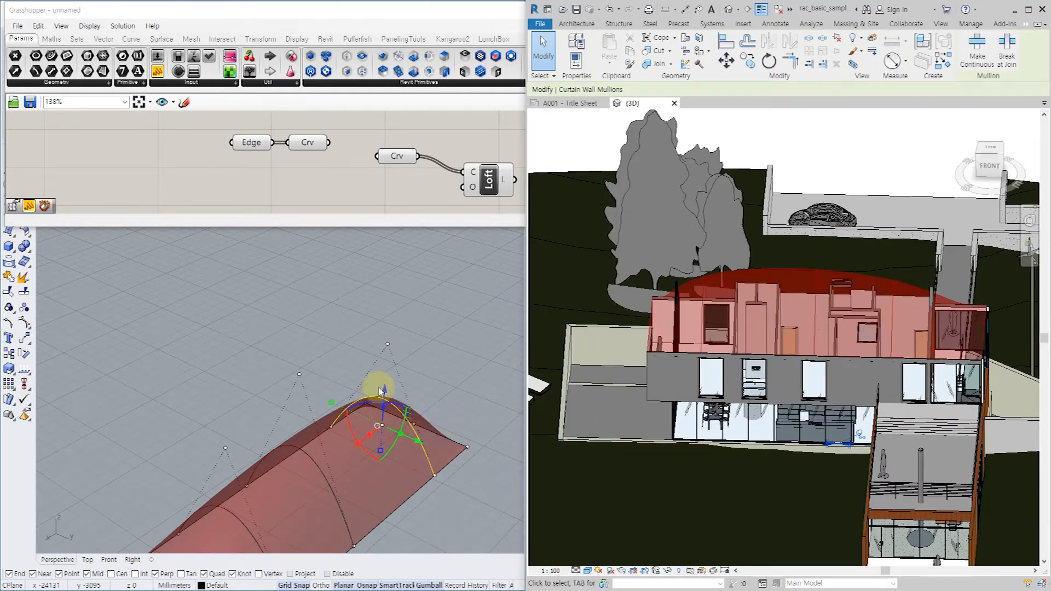
Move the near inner arch curve along the roof's length, closer to the near end curve.
click(198, 323)
scroll(218, 378, down, 4)
scroll(221, 449, up, 4)
click(235, 438)
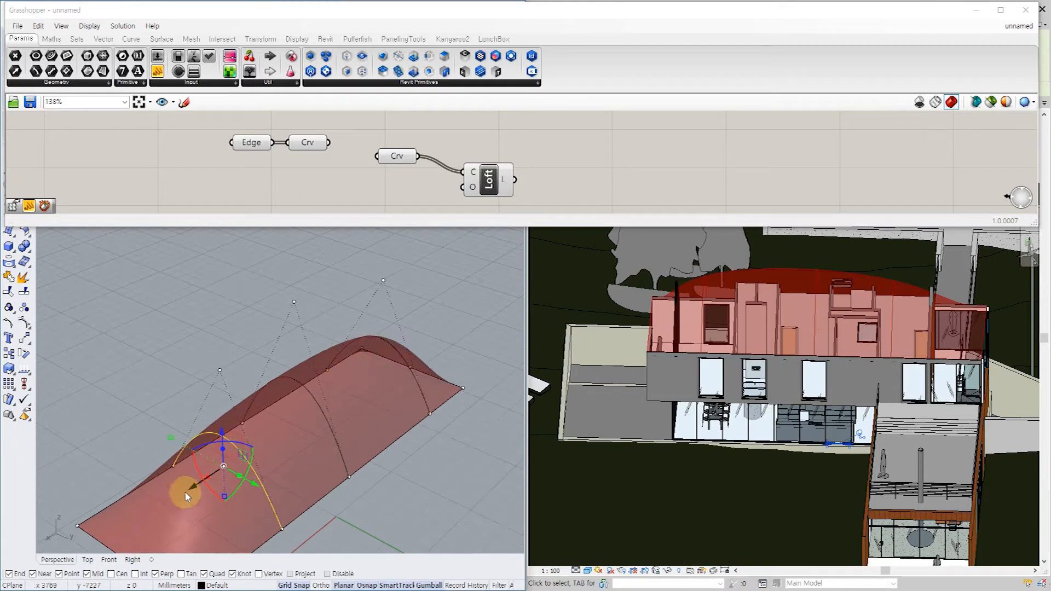
drag(184, 501, 167, 512)
click(141, 393)
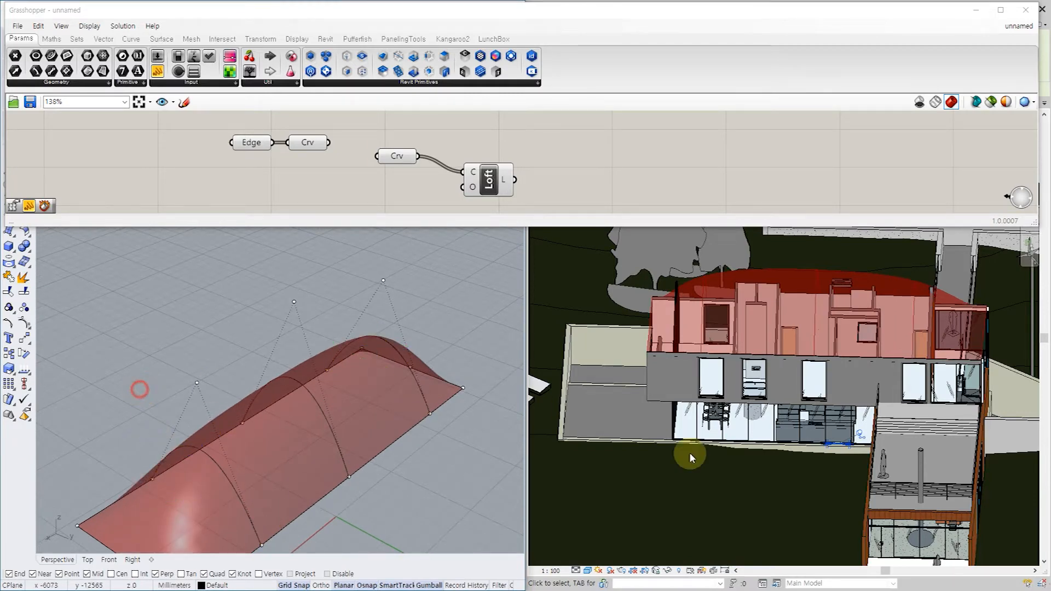
Examine the lofted roof preview on the Revit house from its other sides.
shift+middle_drag(767, 485, 862, 405)
shift+middle_drag(980, 393, 741, 392)
shift+middle_drag(908, 391, 867, 425)
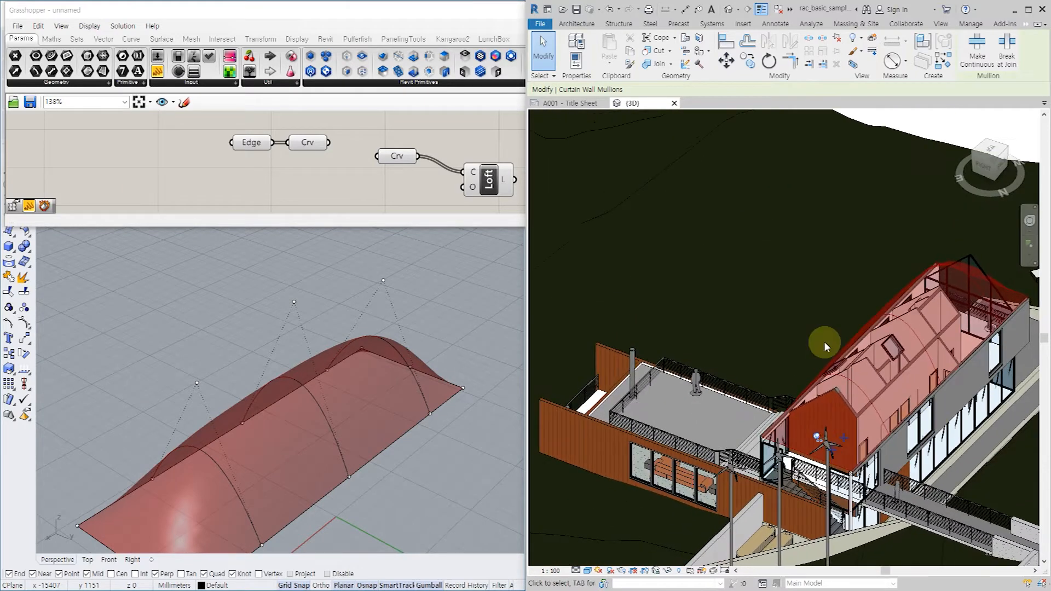
scroll(784, 370, down, 1)
middle_drag(778, 350, 638, 300)
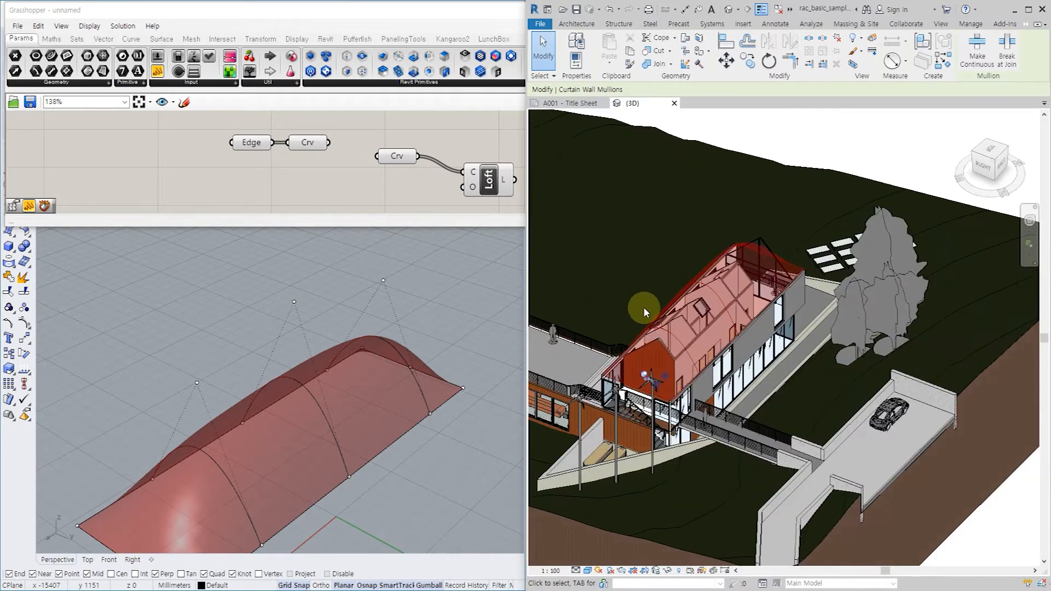
scroll(638, 300, up, 3)
In Grasshopper, add a Deconstruct Brep component after the Loft and connect the loft output to its B input.
click(223, 307)
click(561, 149)
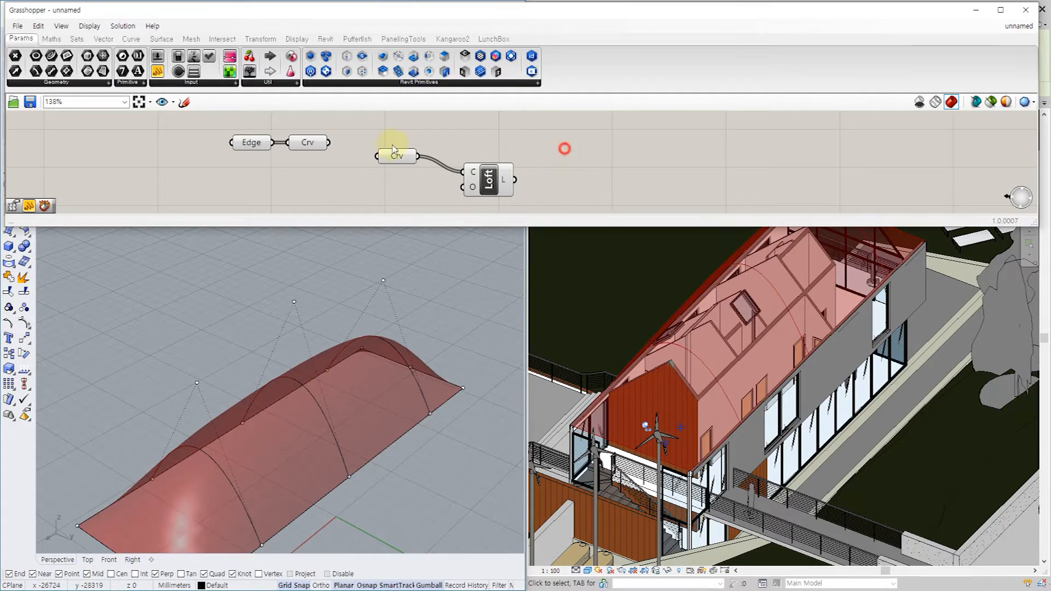
scroll(390, 142, down, 2)
scroll(480, 169, up, 2)
right_drag(540, 169, 491, 164)
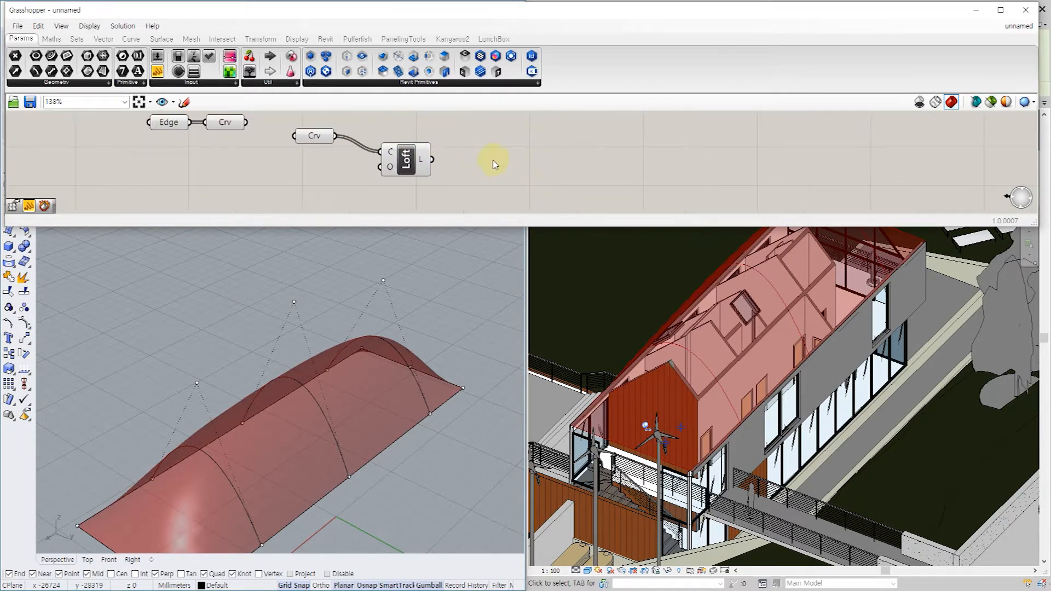
double_click(494, 161)
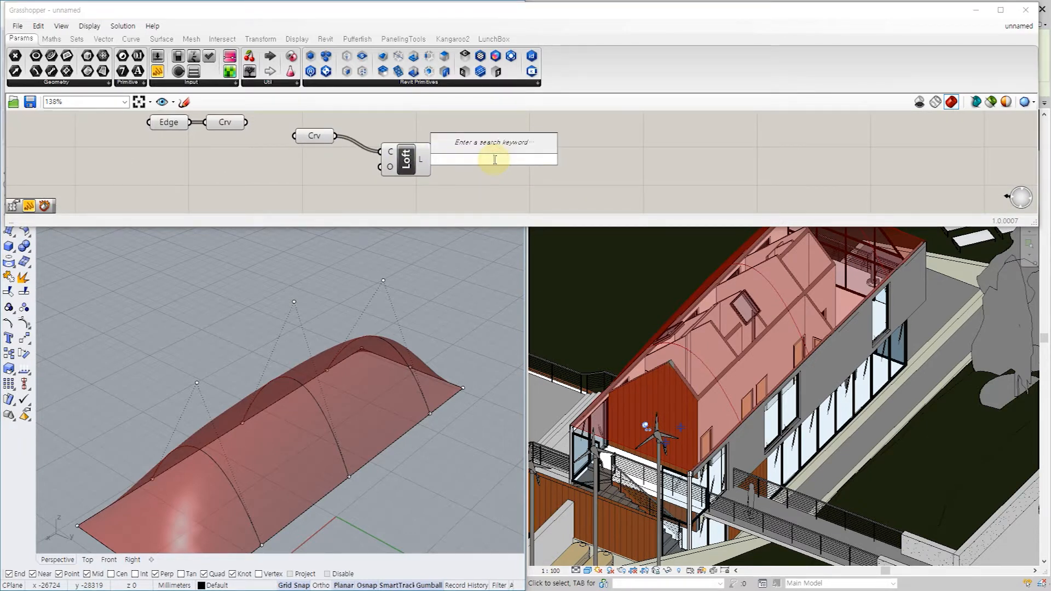
text(debr)
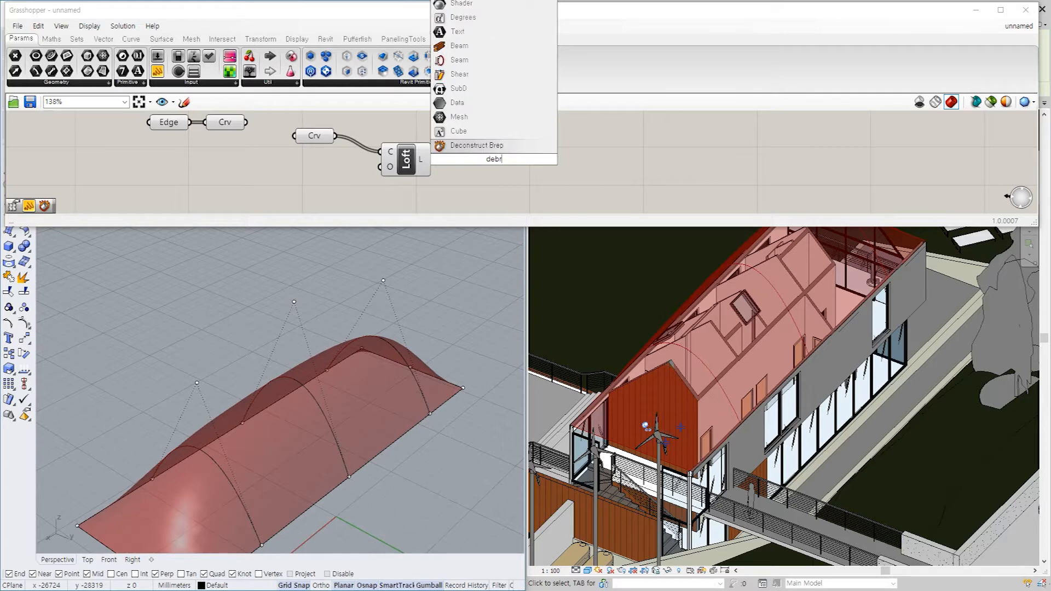
click(487, 146)
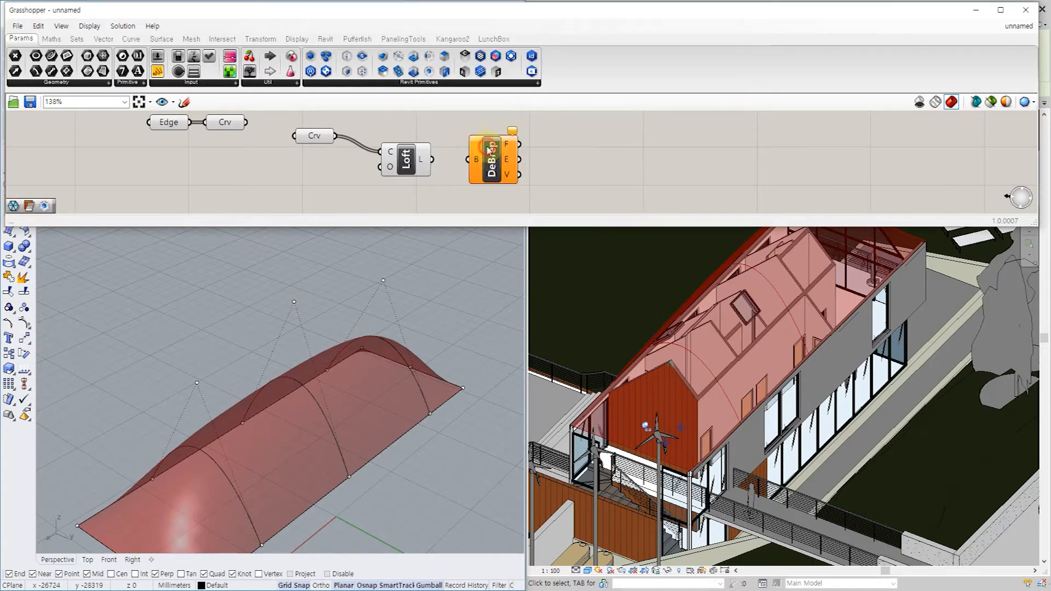
mouse_move(494, 172)
mouse_down()
mouse_move(528, 173)
mouse_move(509, 160)
mouse_up()
click(567, 155)
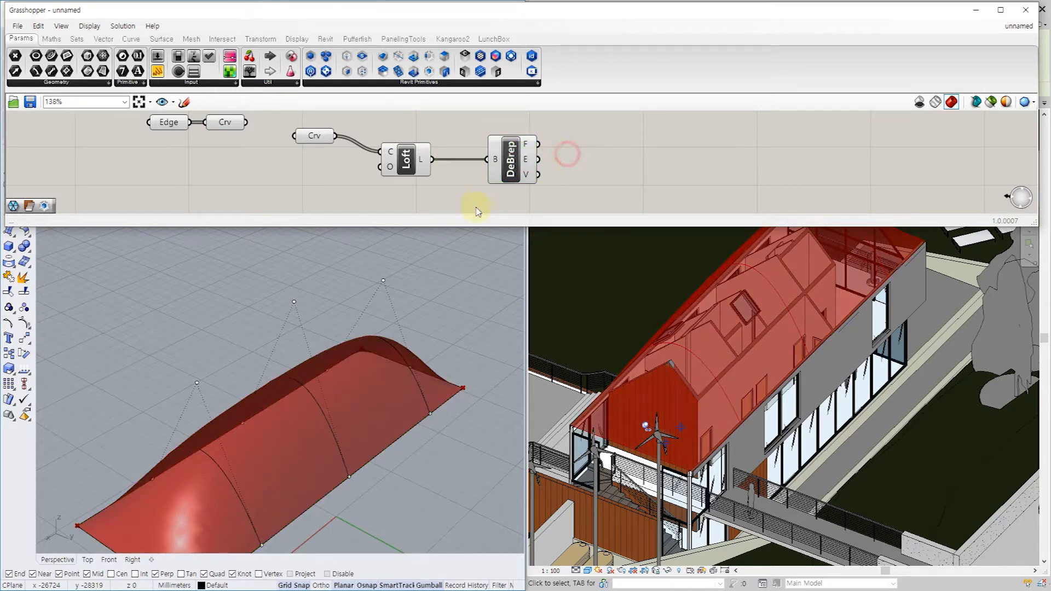
Add a Triangle Panels B component and connect the Deconstruct Brep faces output to its Srf input.
scroll(474, 192, down, 1)
double_click(580, 144)
text(tria)
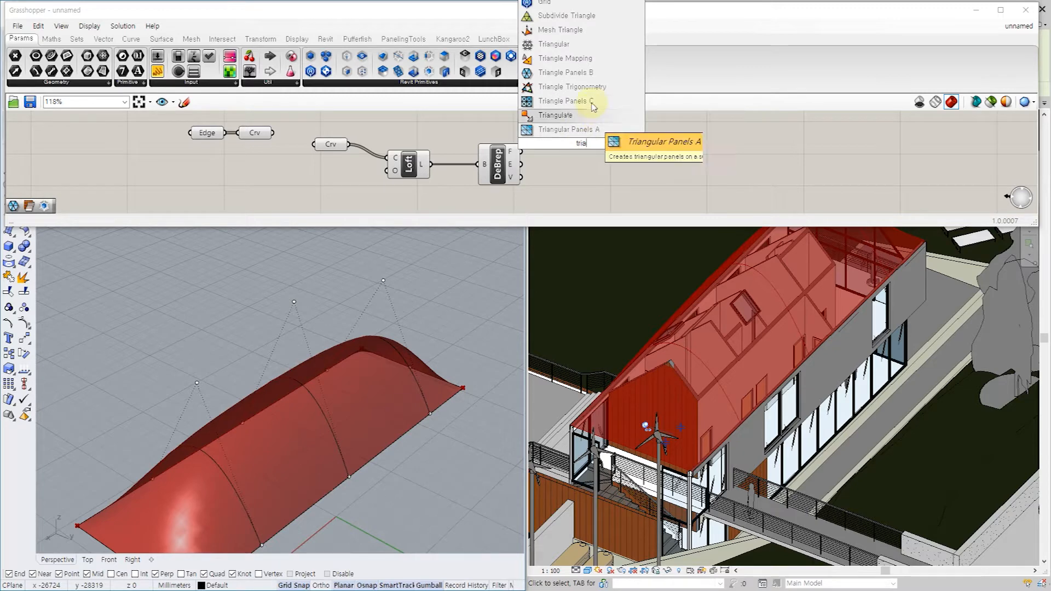
click(580, 73)
drag(581, 148, 613, 122)
click(581, 177)
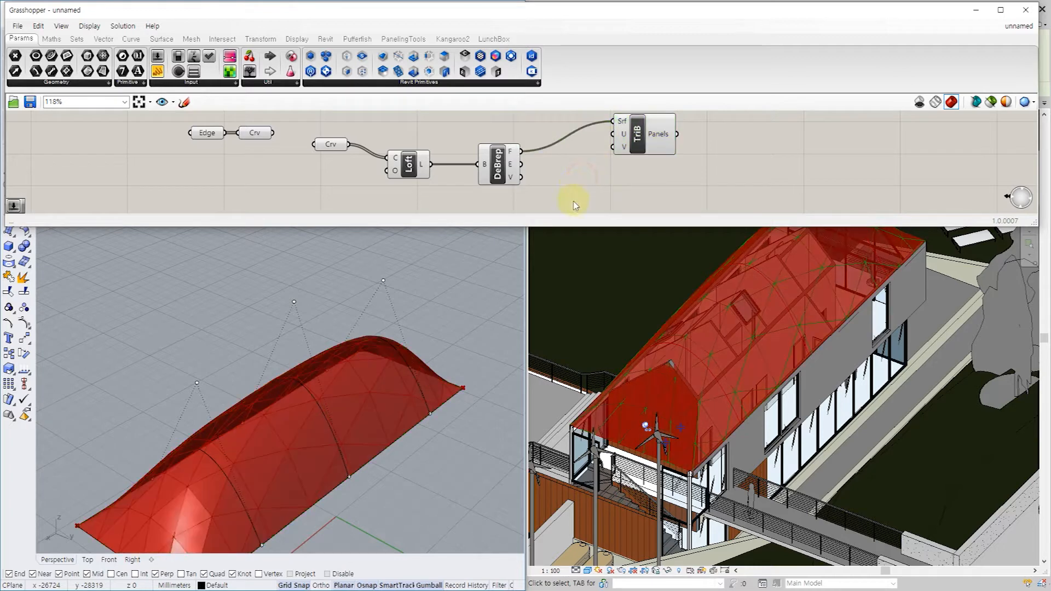
Turn off the preview of the Crv, Loft and Deconstruct Brep components, and shift the Triangle Panels B component further along.
scroll(575, 205, down, 1)
right_drag(570, 178, 501, 178)
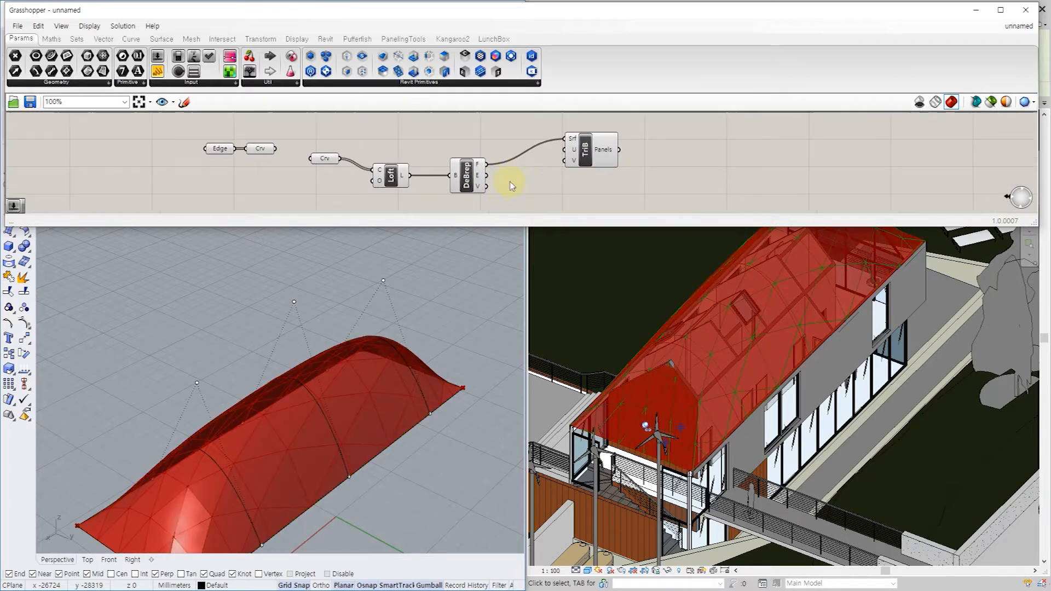
drag(503, 197, 310, 147)
right_click(459, 137)
click(486, 153)
drag(609, 158, 642, 149)
Create a number slider with the value 30 and connect it to the U input of Triangle Panels B.
double_click(488, 133)
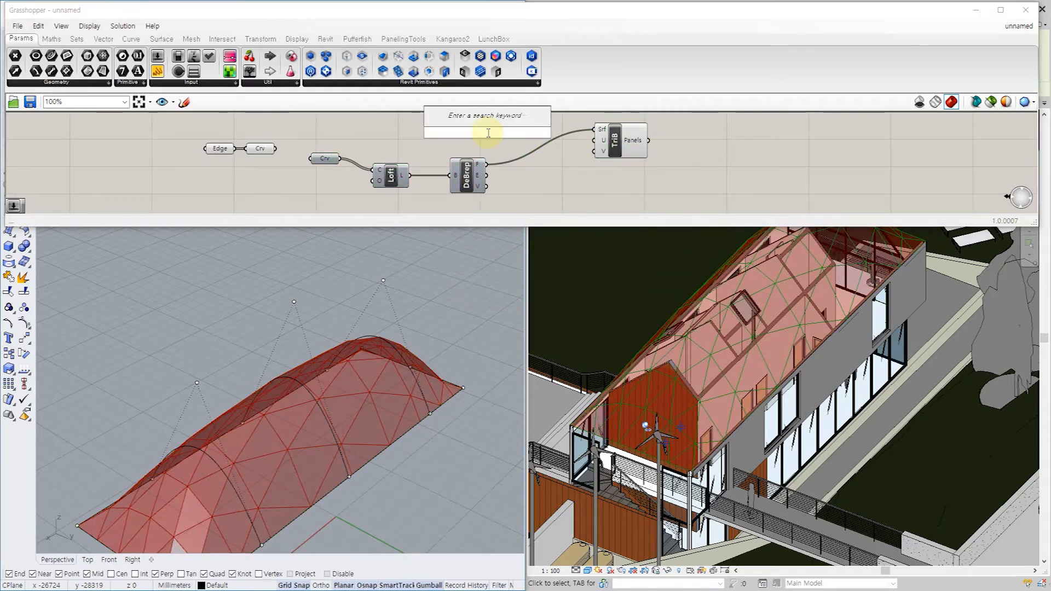
text(30)
key(Return)
scroll(531, 135, up, 1)
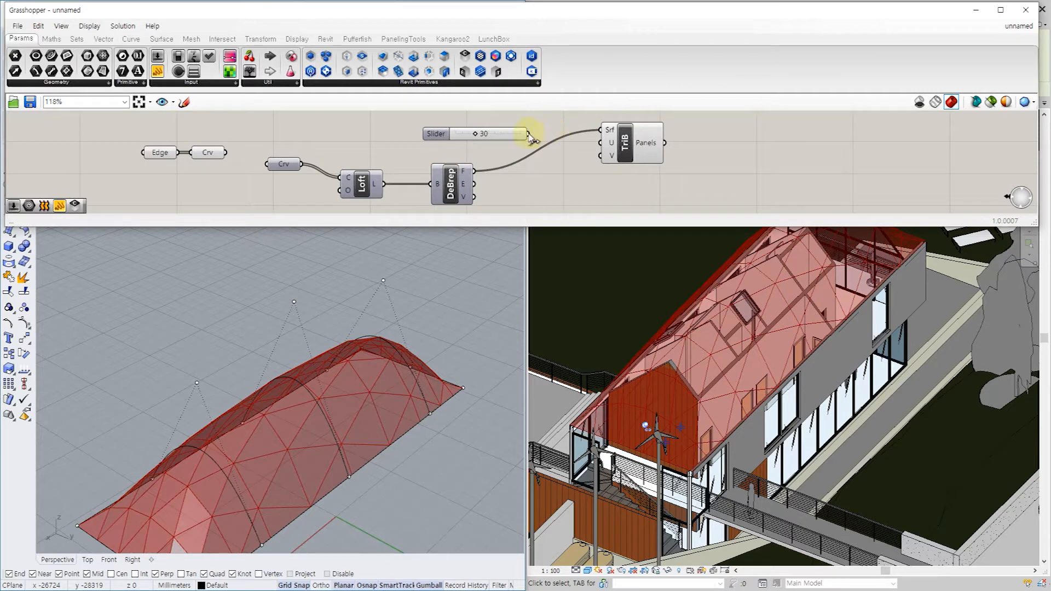
drag(594, 146, 594, 146)
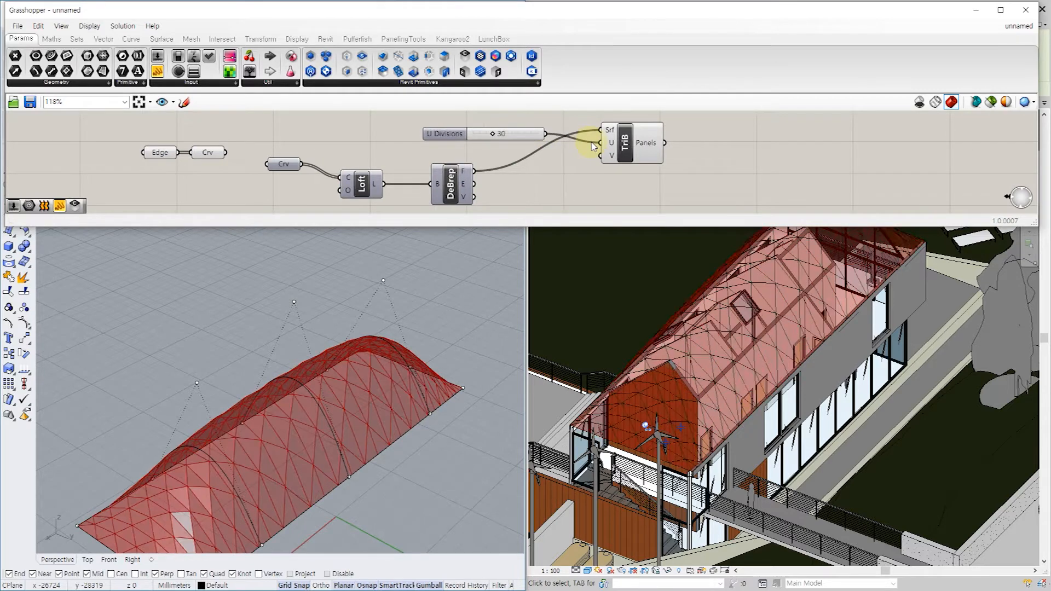
Create a number slider with the value 10, connect it to the V input of Triangle Panels B, and make room around that component.
scroll(538, 187, down, 1)
right_drag(542, 189, 539, 179)
click(275, 299)
scroll(221, 290, down, 4)
scroll(235, 386, up, 2)
double_click(510, 160)
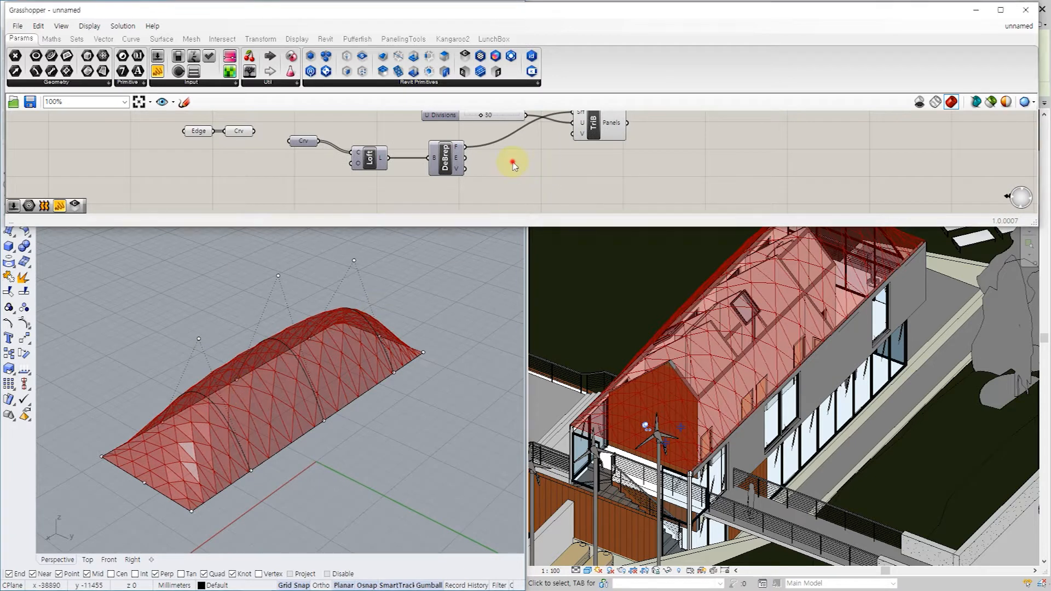
text(10)
key(Return)
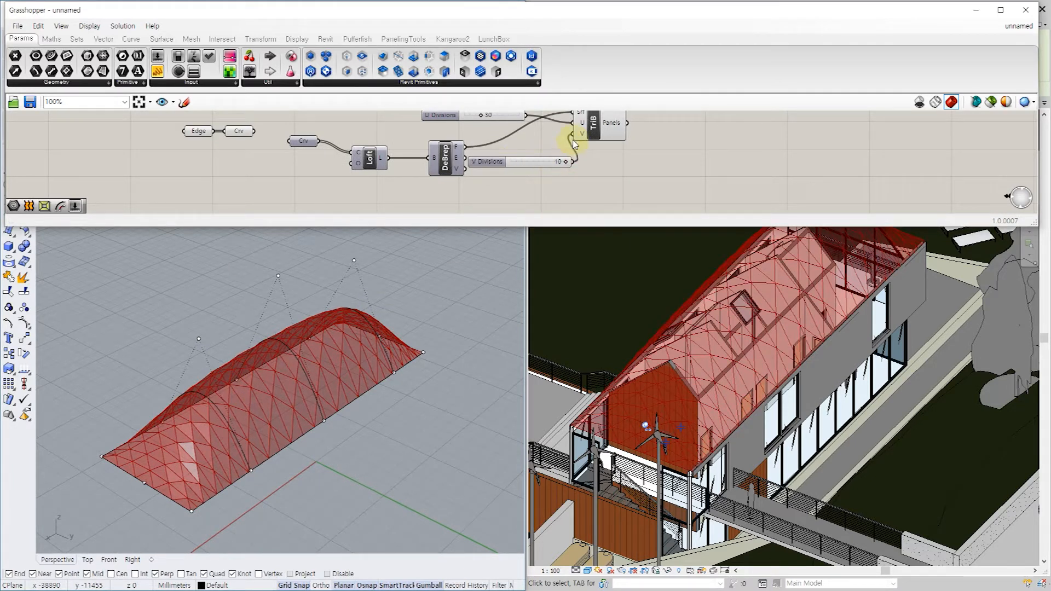
drag(593, 131, 626, 132)
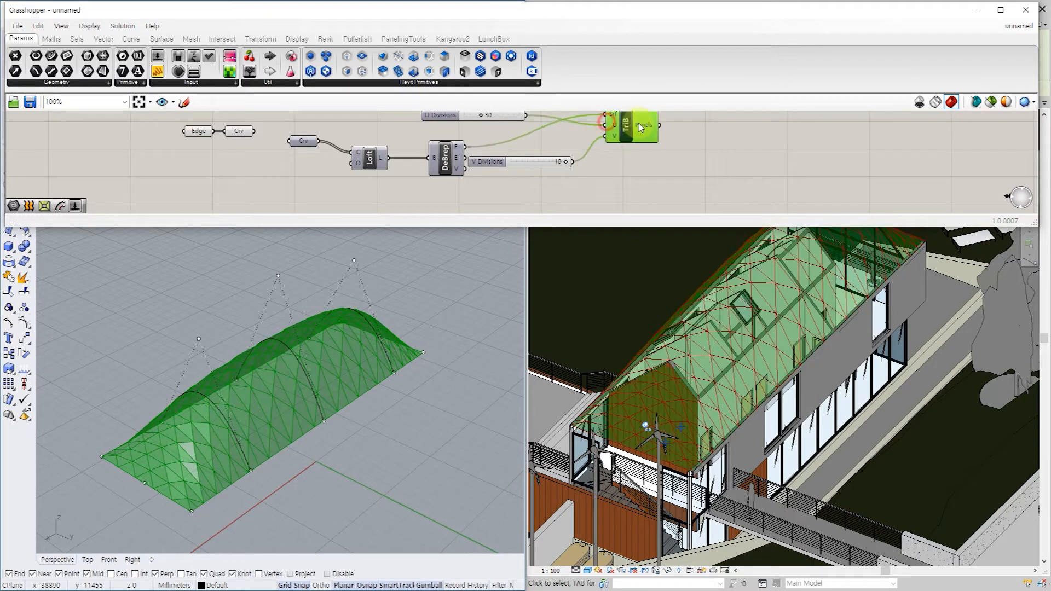
Try 5 for the V Divisions slider, then set it to 8.
drag(564, 163, 539, 173)
click(638, 167)
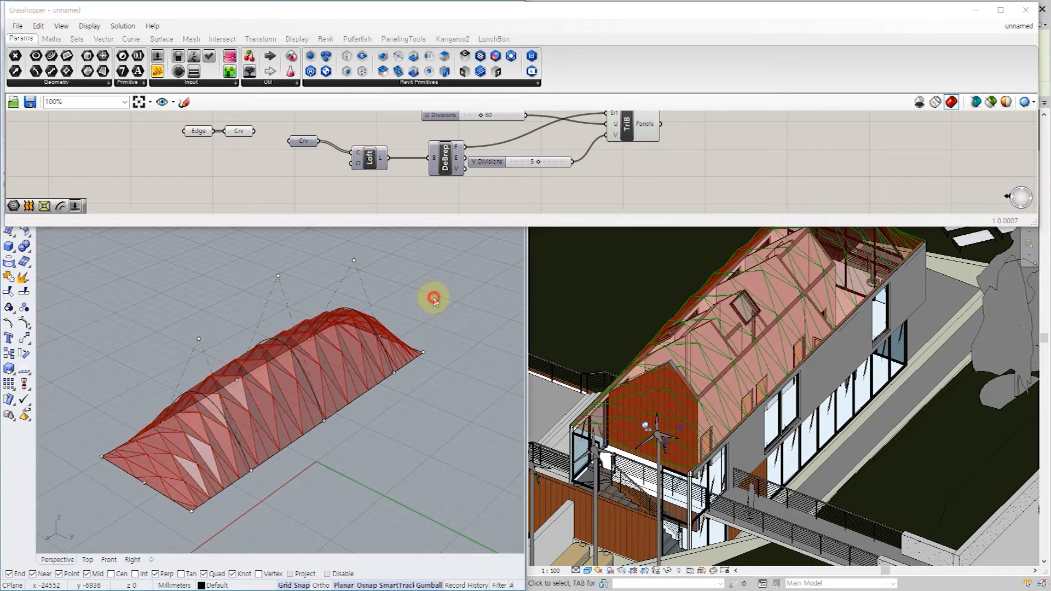
drag(539, 164, 555, 165)
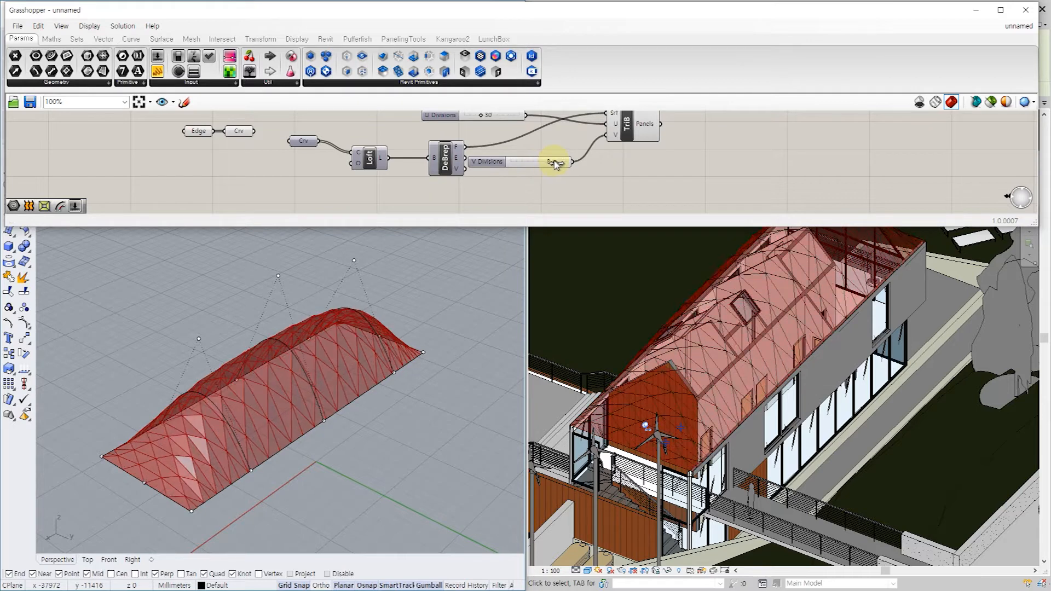
scroll(560, 182, down, 2)
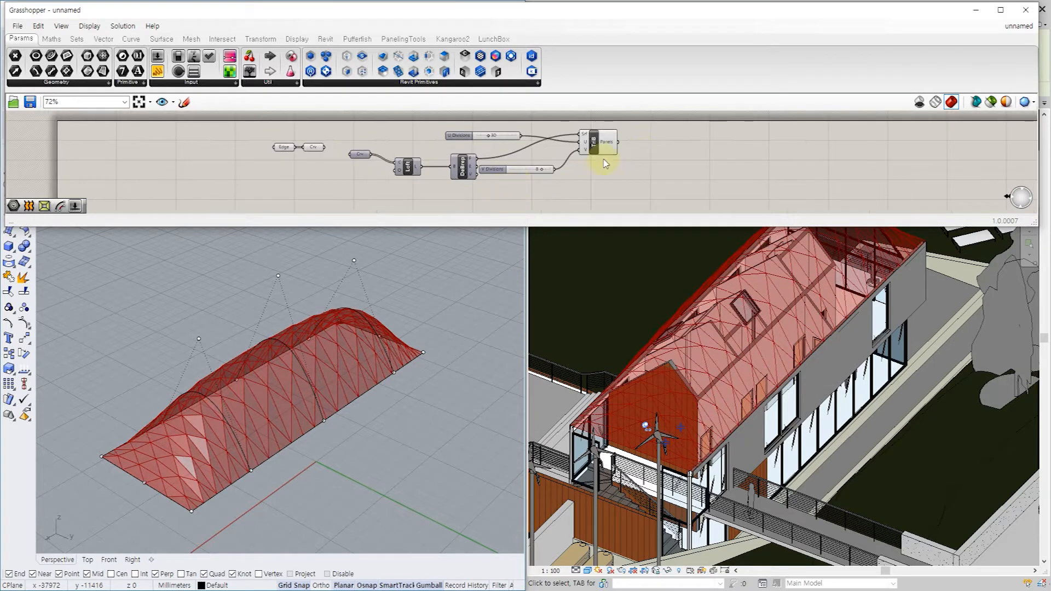
scroll(673, 165, up, 2)
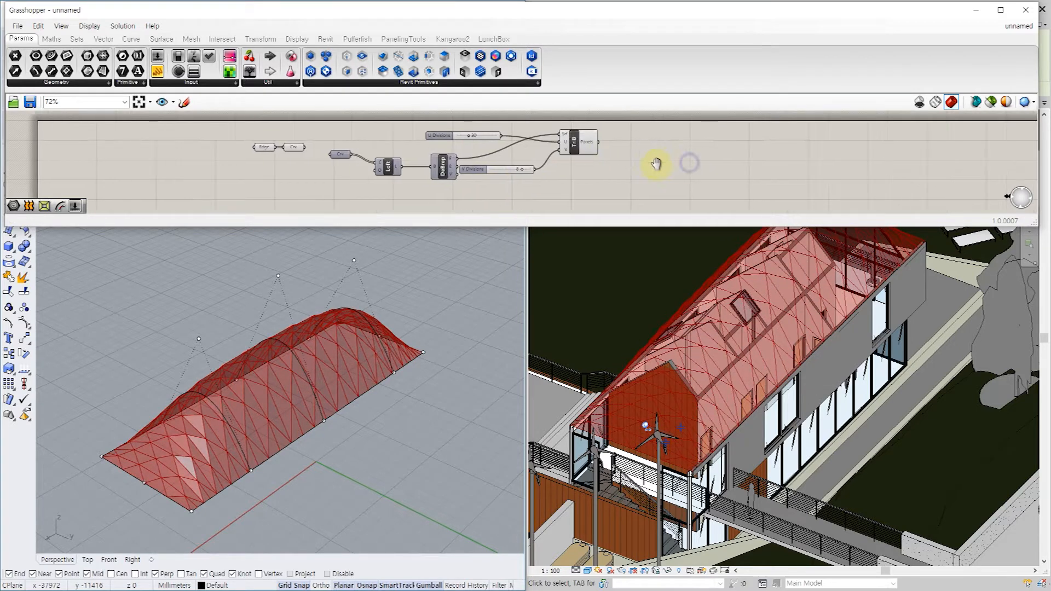
double_click(546, 151)
text(frame)
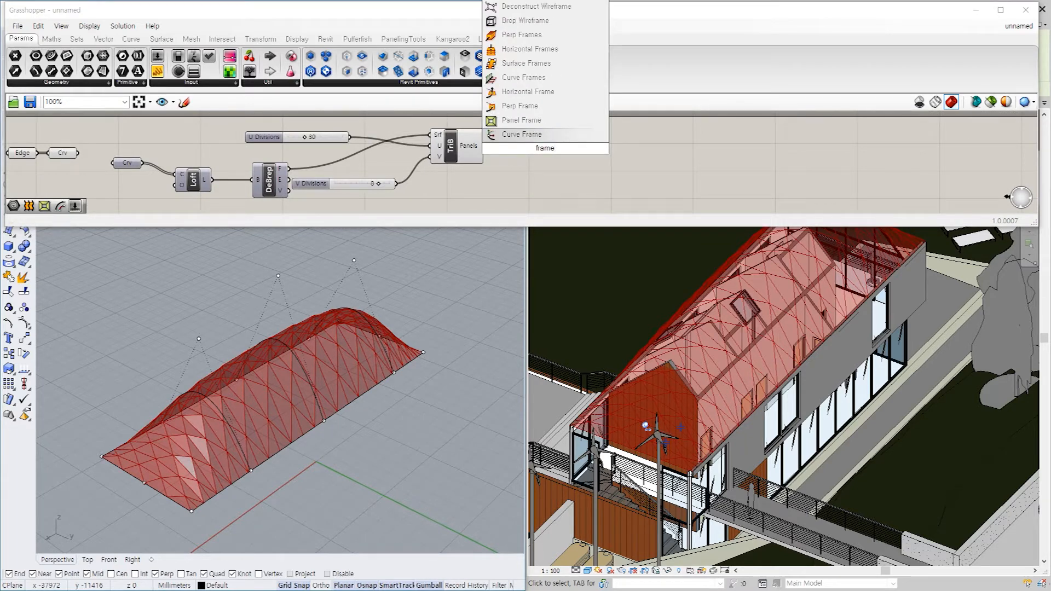
click(525, 119)
scroll(509, 170, up, 1)
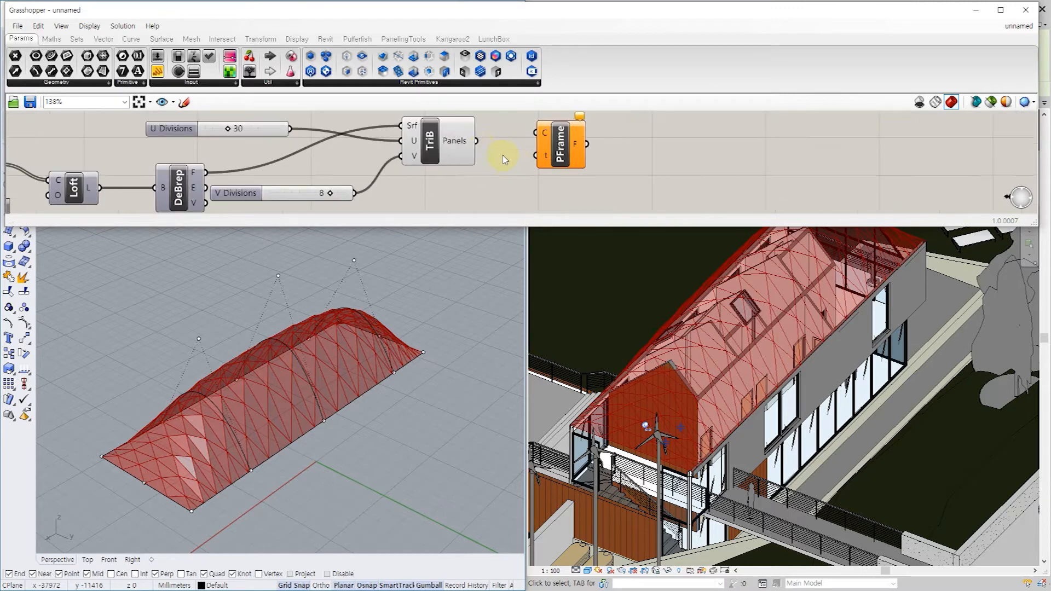
drag(532, 137, 599, 156)
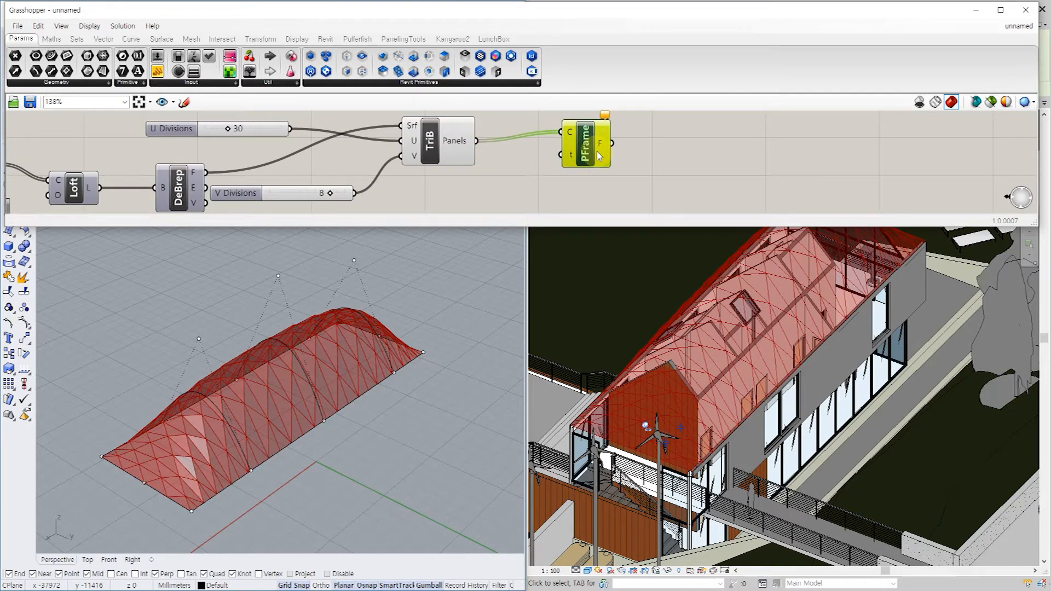
key(Delete)
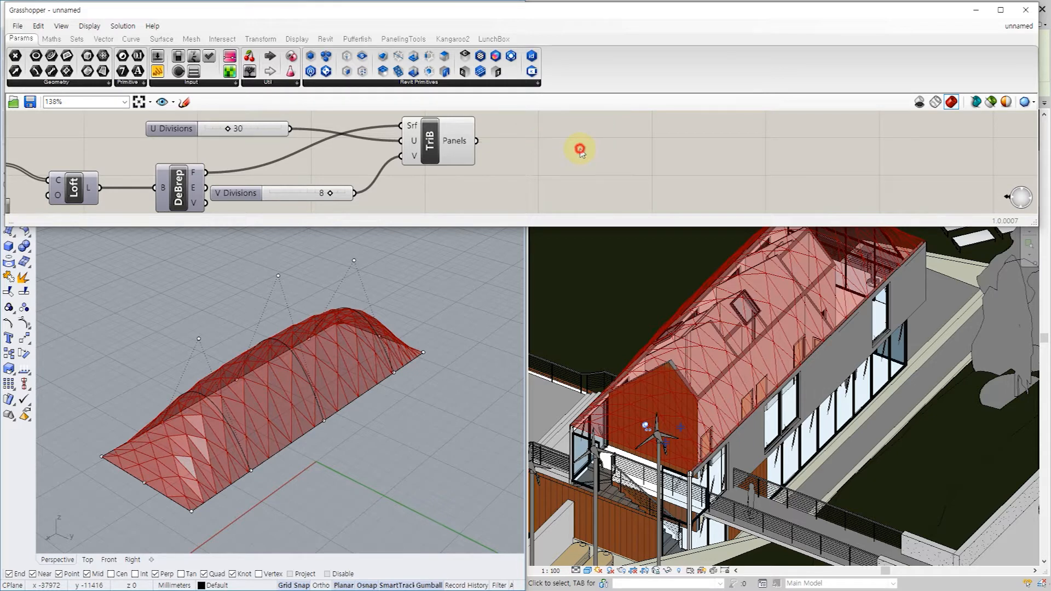
Add a Panel Frame component and connect the triangular panels output to its Panel input.
double_click(581, 149)
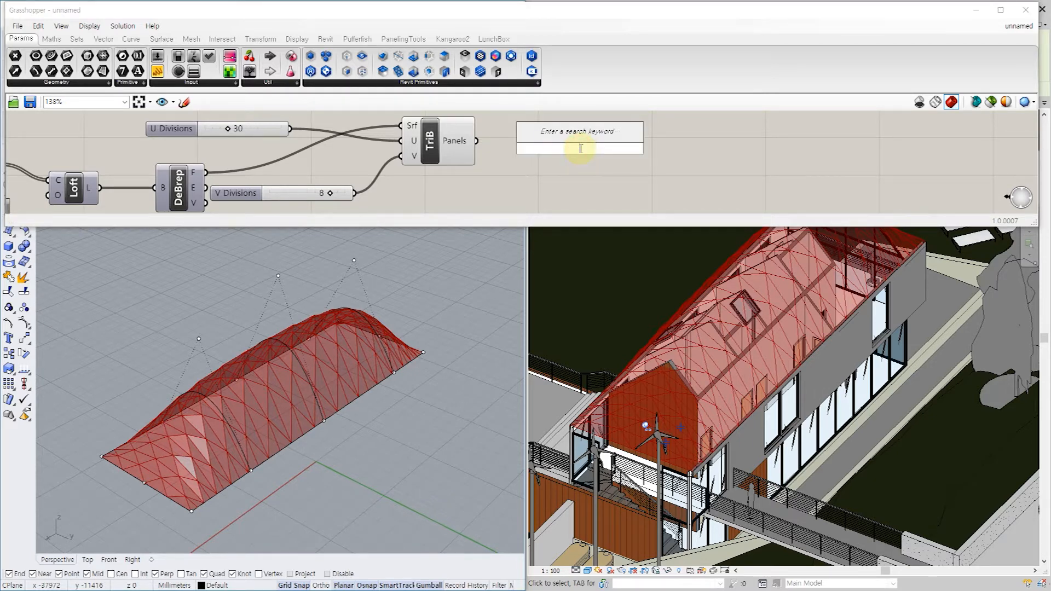
text(panel frame)
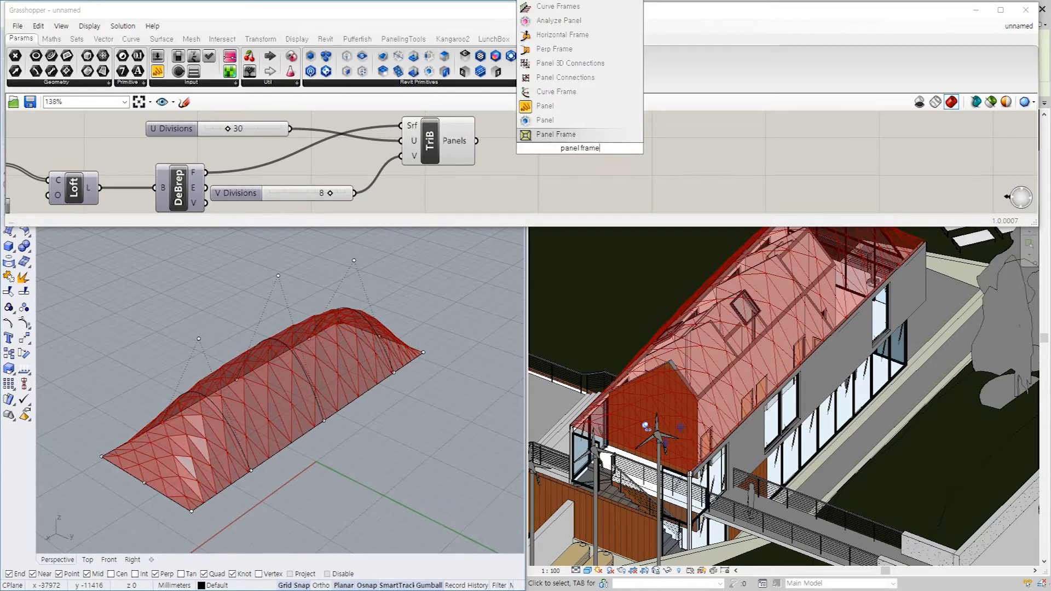
click(578, 137)
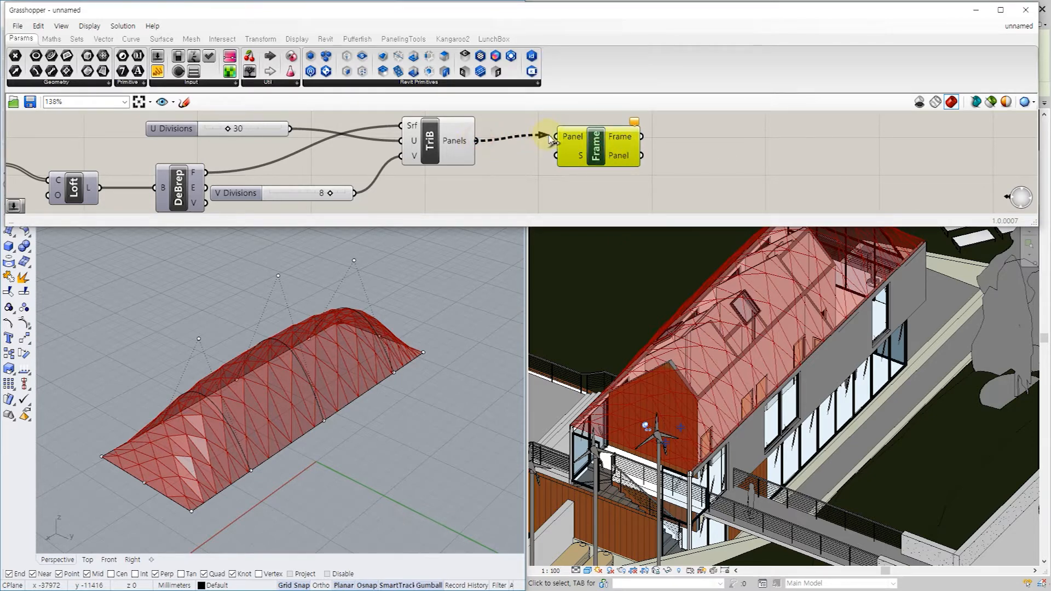
click(495, 167)
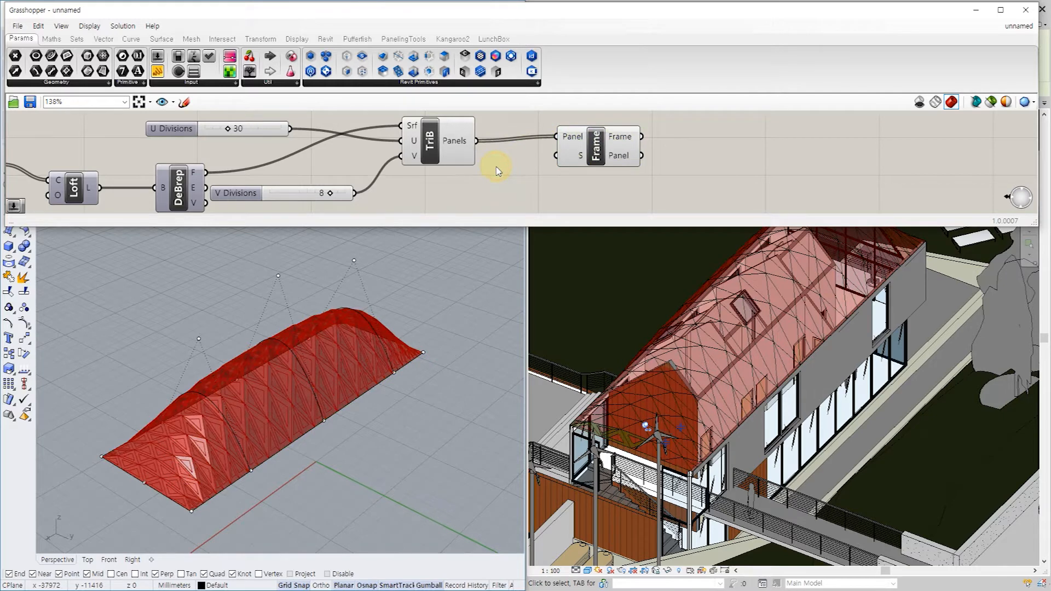
Turn off the preview of the Triangle Panels B component.
click(460, 154)
right_click(445, 148)
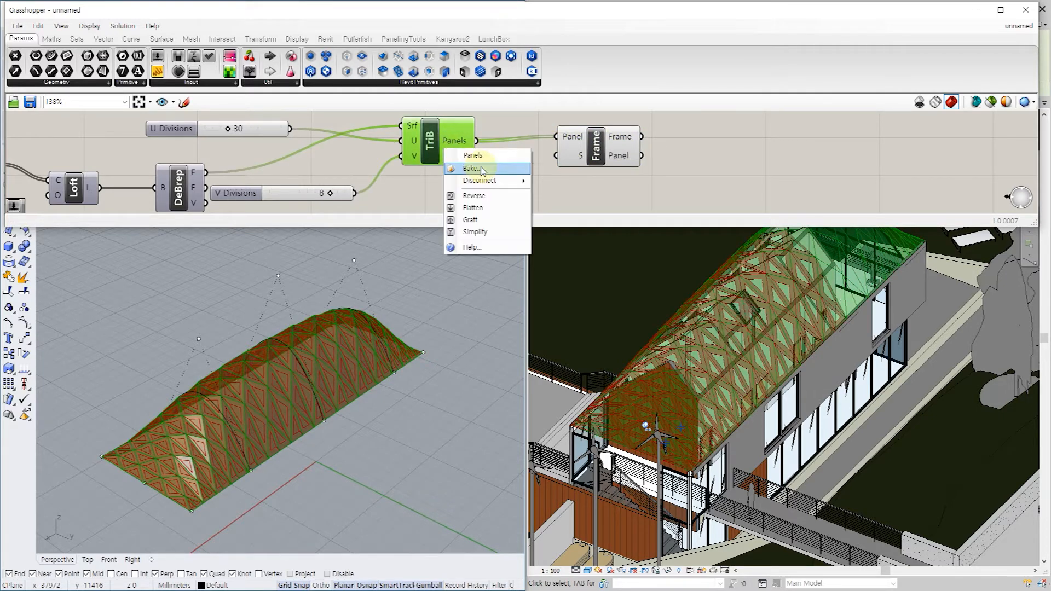
right_click(550, 190)
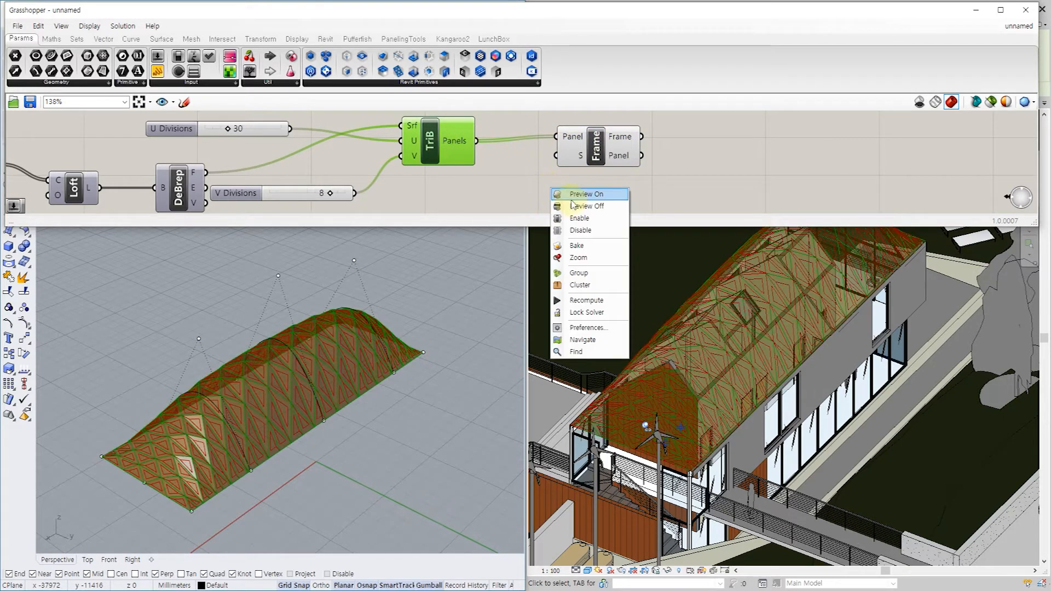
click(573, 204)
click(504, 170)
Create a number slider with the value 0.8 and connect it to the S input of the Panel Frame component.
right_drag(504, 171, 491, 157)
drag(564, 147, 544, 160)
double_click(474, 174)
text(0)
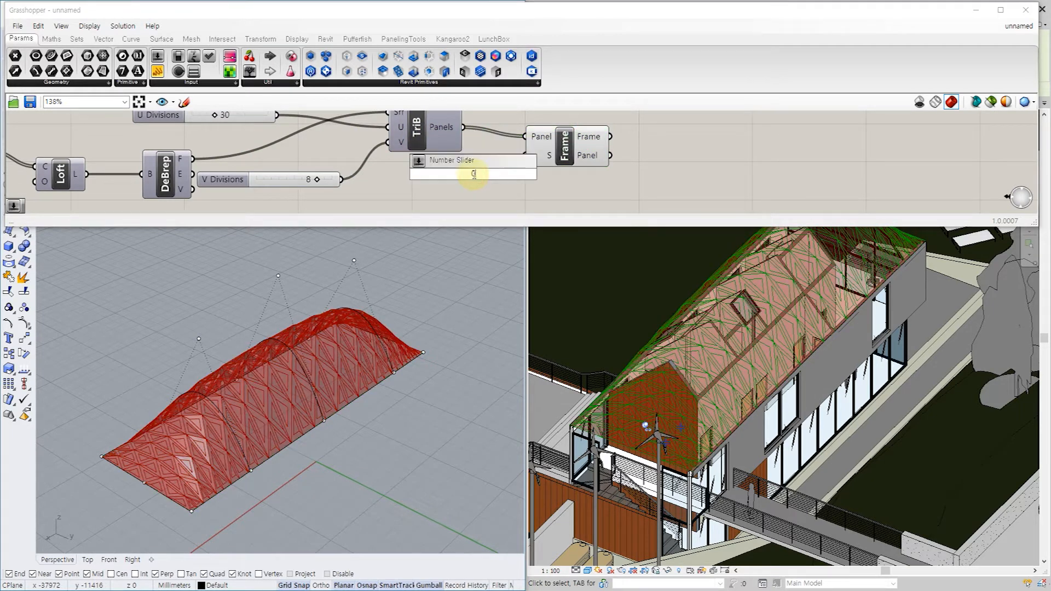
text(.8)
key(Return)
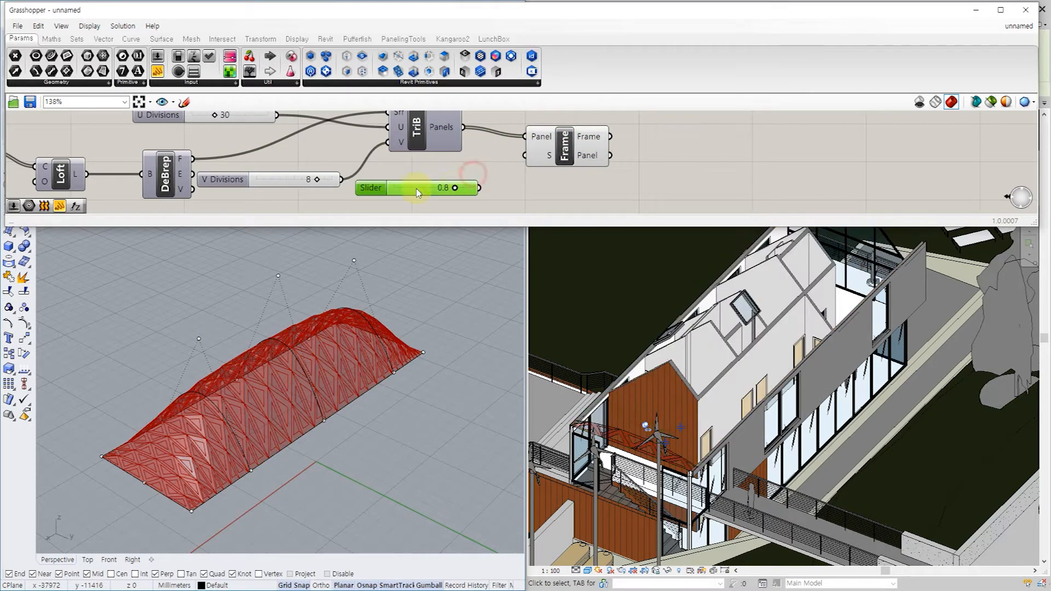
drag(483, 188, 525, 155)
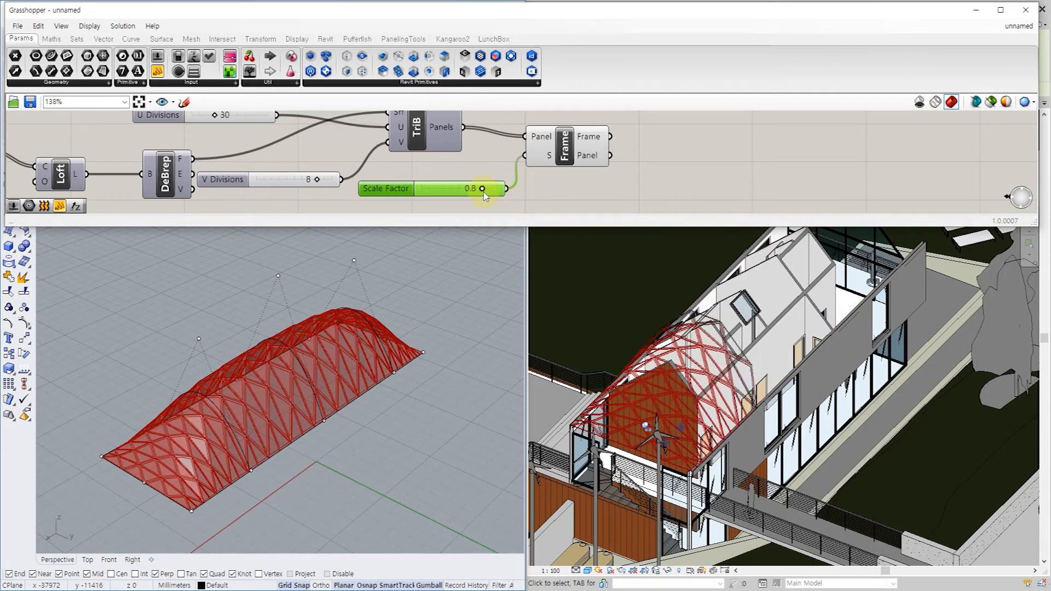
Try 0.6 for the Panel Frame's Scale Factor slider, then set it to 0.7.
mouse_move(468, 195)
mouse_down()
mouse_move(452, 197)
mouse_move(472, 190)
mouse_up()
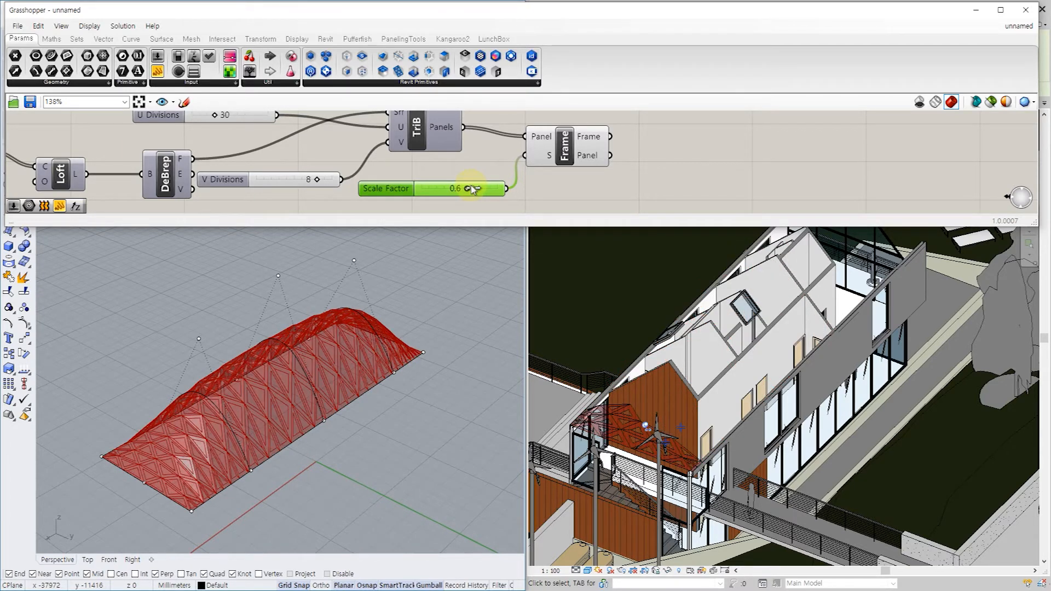
click(558, 188)
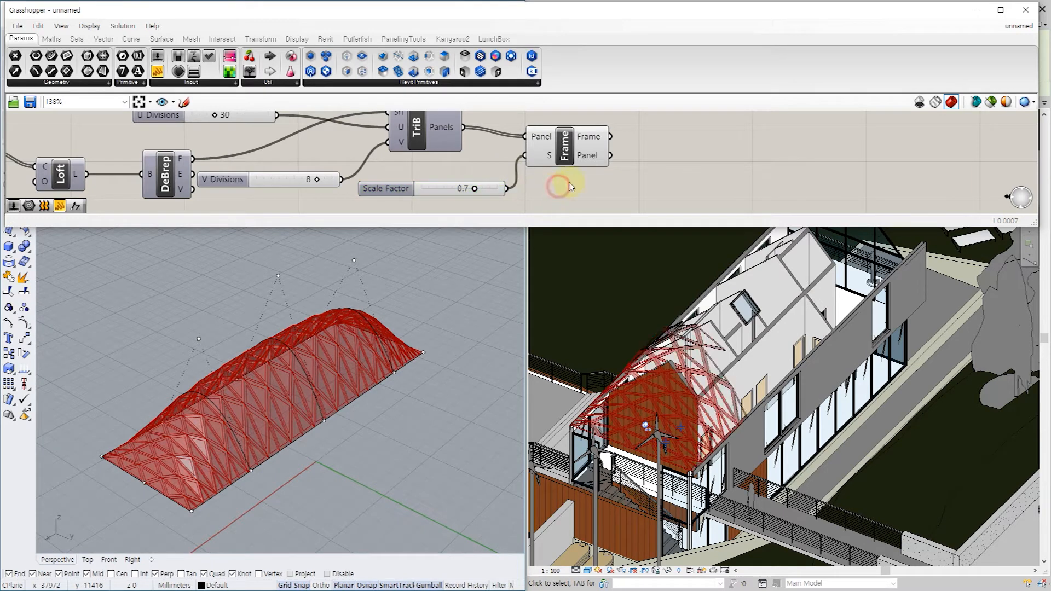
right_drag(660, 158, 575, 158)
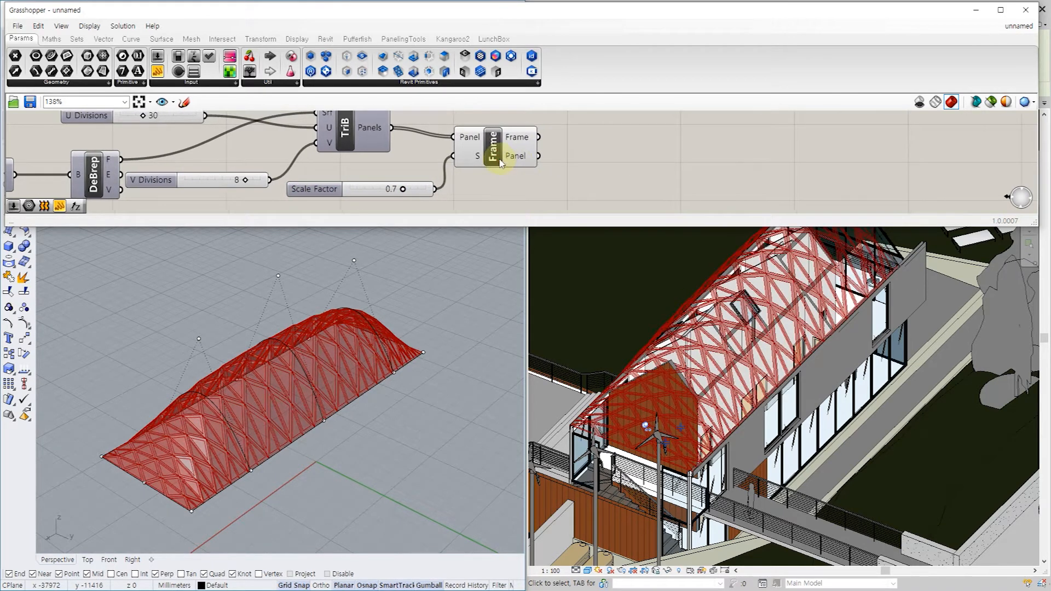
click(506, 154)
right_click(506, 154)
click(629, 141)
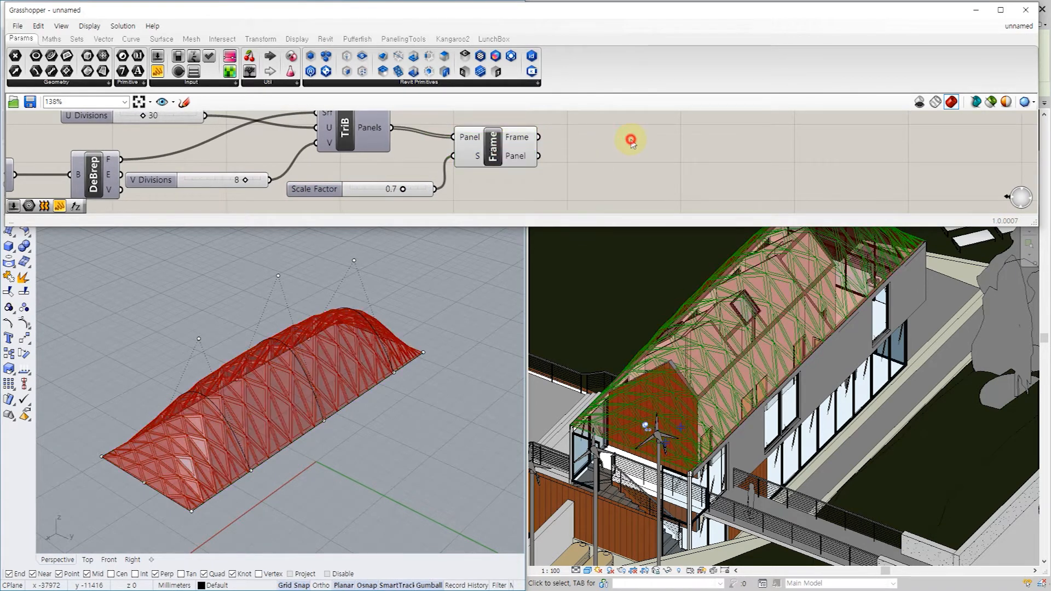
Add a Geometry parameter beside the Panel Frame component and place a duplicate of it below.
double_click(629, 139)
text(geo)
click(614, 128)
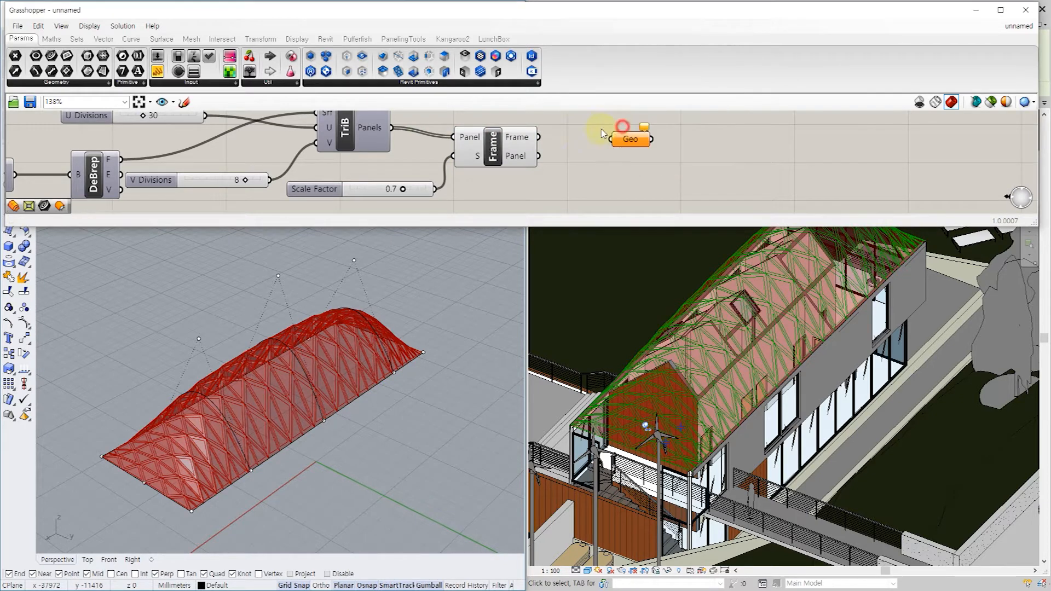
drag(618, 141, 598, 130)
key(ctrl+c)
click(600, 186)
key(ctrl+v)
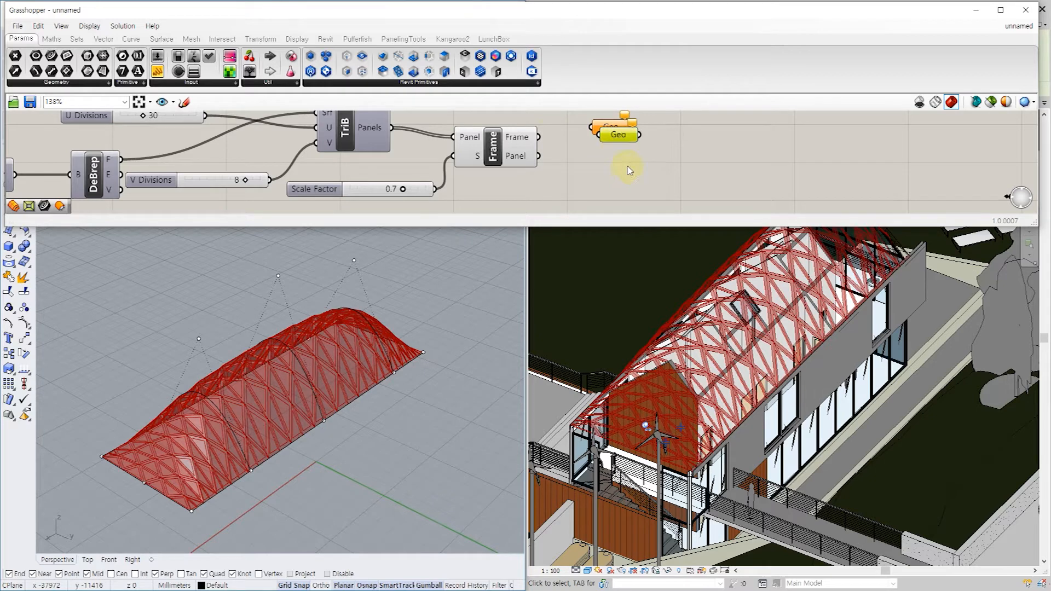
drag(621, 141, 616, 172)
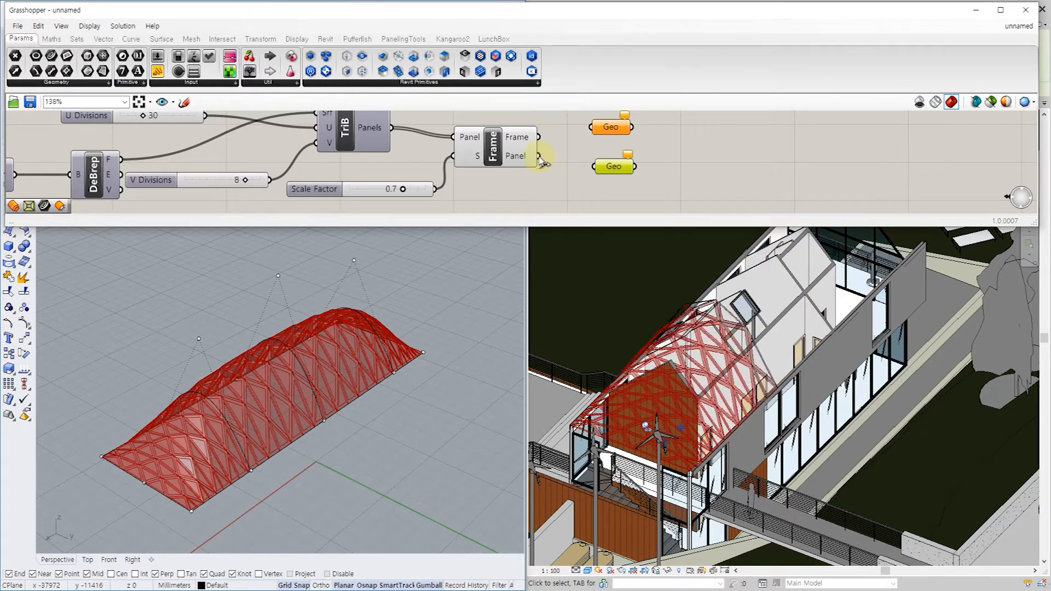
Connect the Panel Frame's Frame output to the upper Geometry parameter and its Panel output to the lower one.
drag(539, 156, 593, 170)
drag(539, 137, 592, 127)
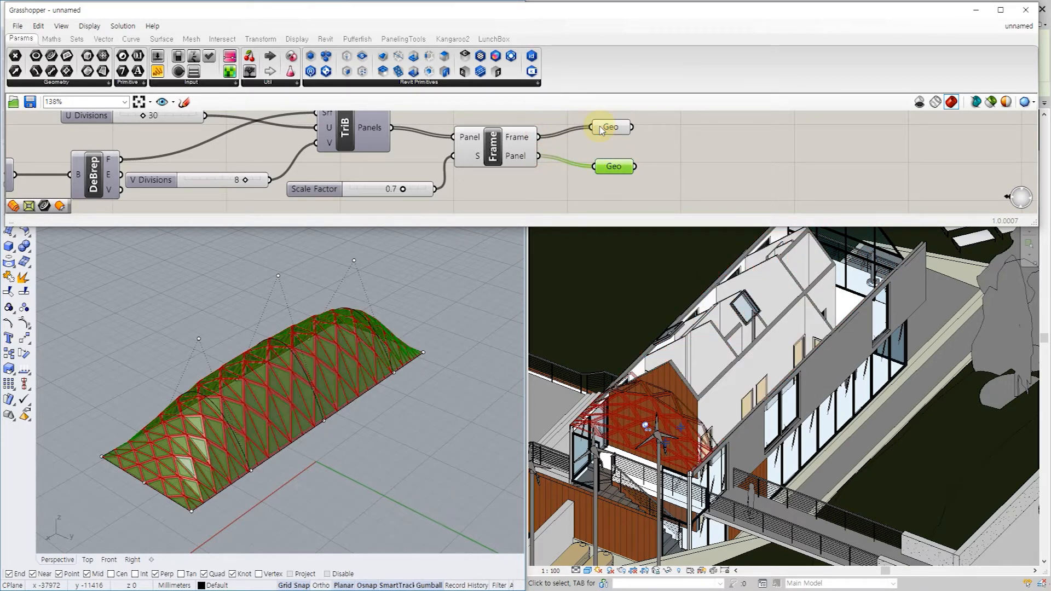
click(684, 131)
Turn off the preview of the Panel Frame component and check what each Geometry parameter holds.
click(518, 146)
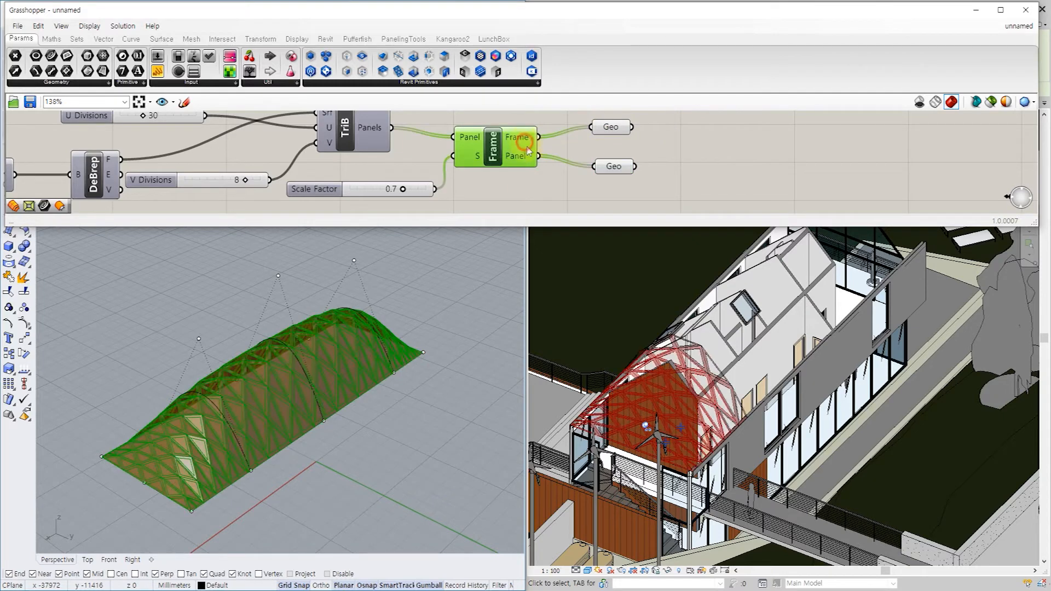
right_click(530, 187)
click(567, 203)
click(571, 192)
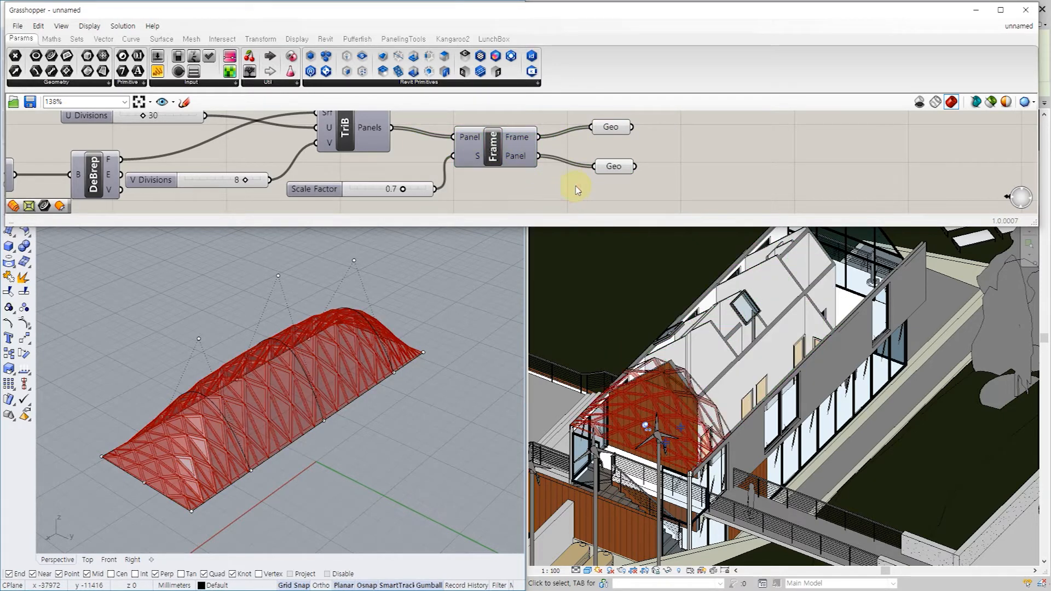
click(611, 129)
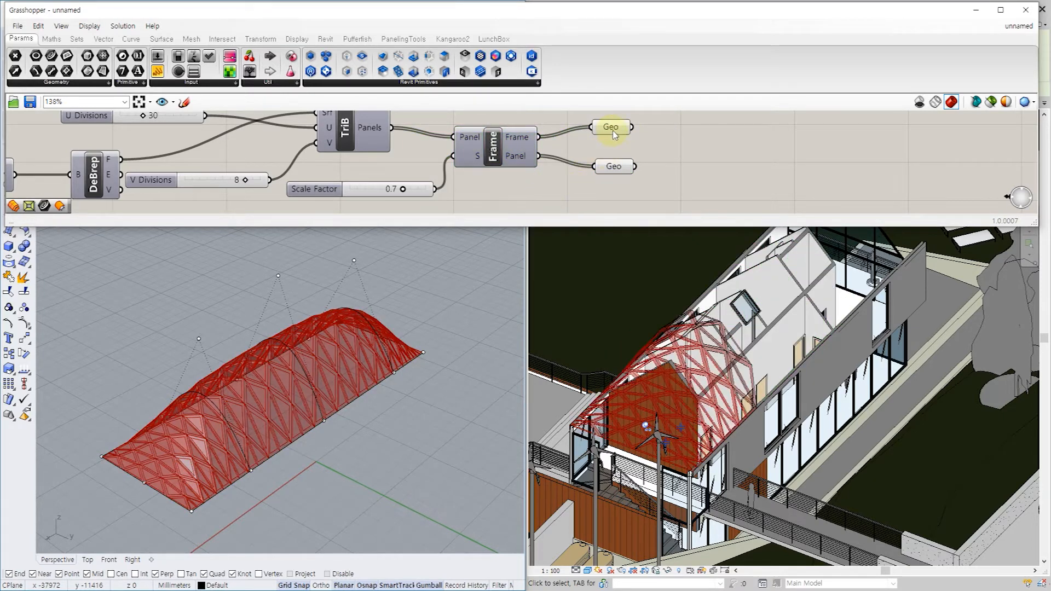
click(613, 168)
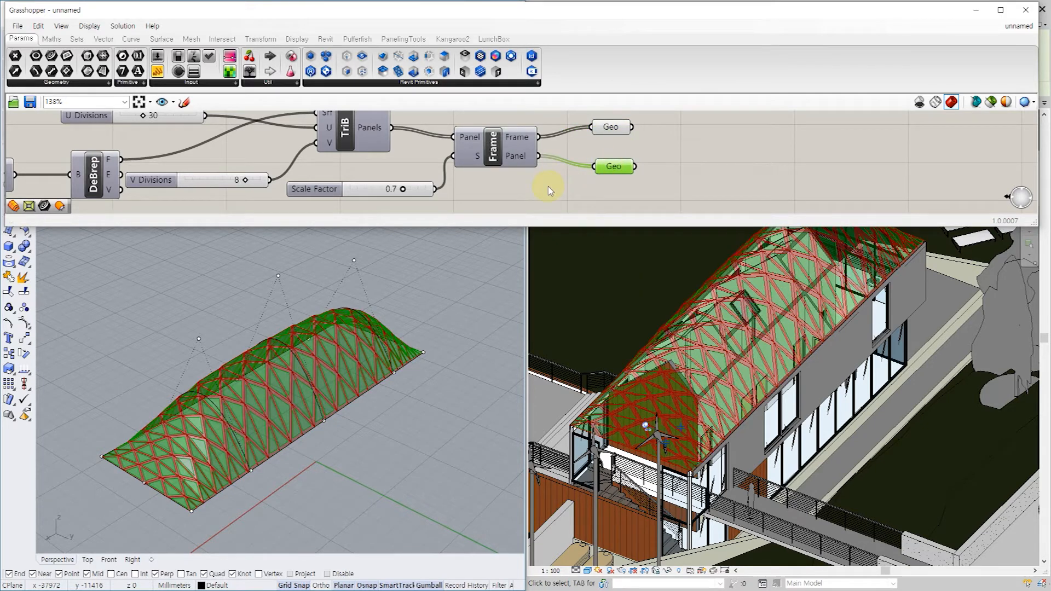
Add an Offset Surface component and connect the upper Geometry parameter, carrying the frames, to its S input.
scroll(548, 183, down, 2)
right_drag(709, 167, 567, 160)
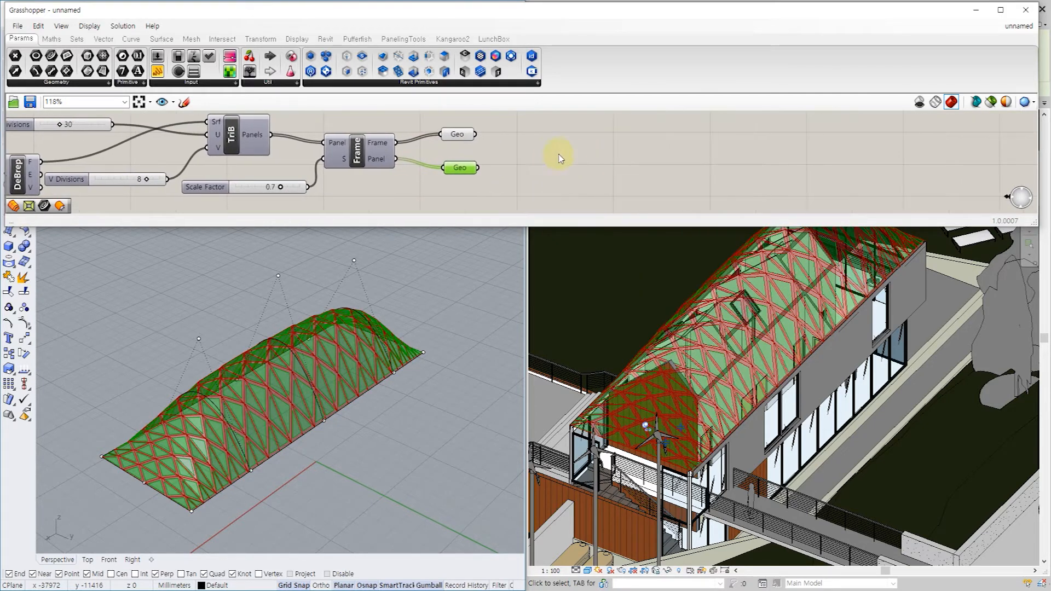
double_click(554, 144)
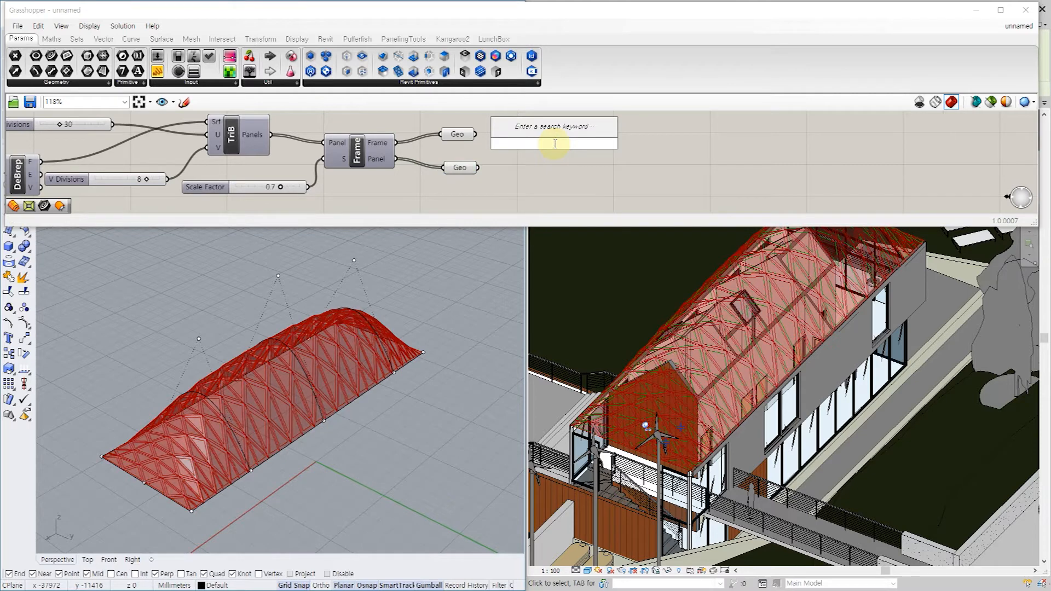
text(offset)
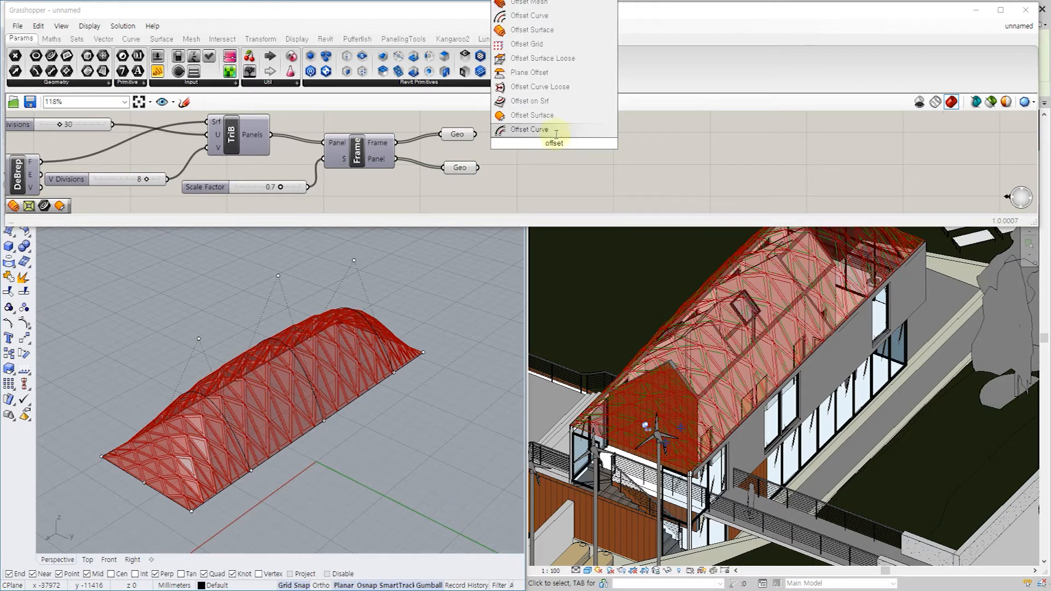
click(551, 31)
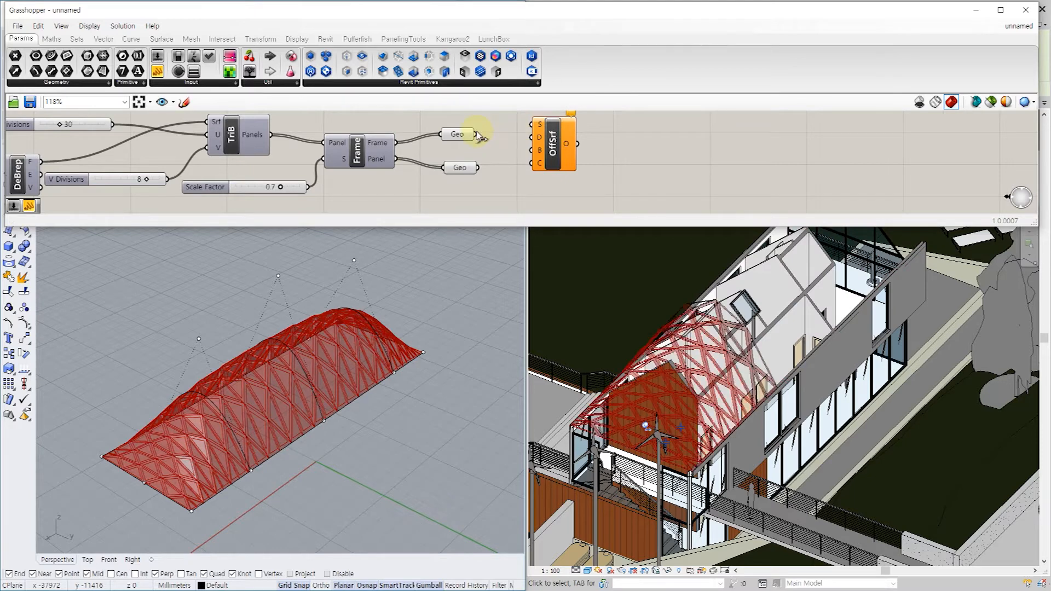
drag(477, 133, 534, 124)
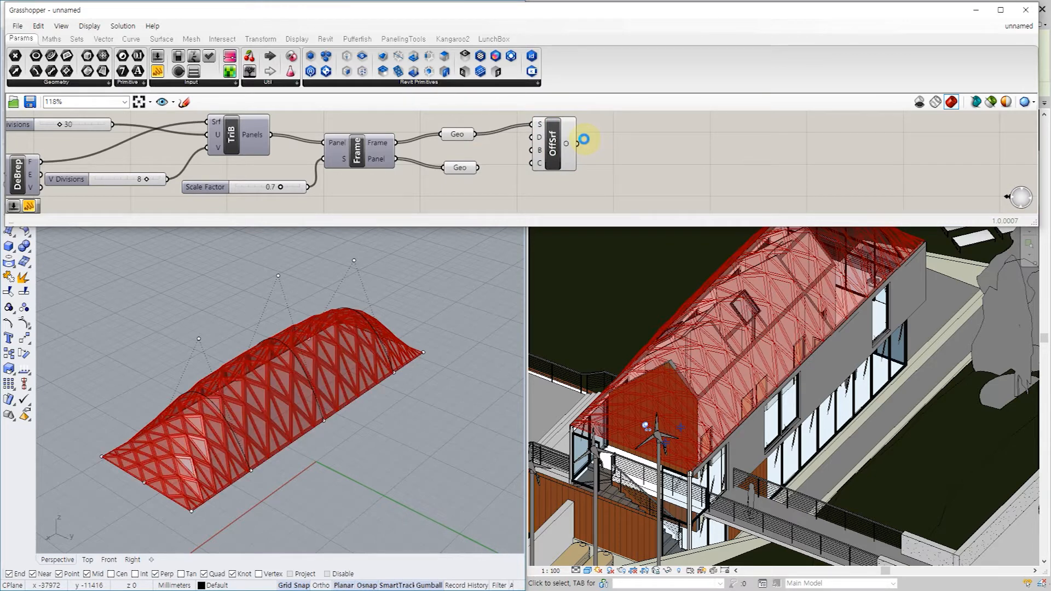
Examine the offset frames up close along the roof shell and its lower edge in the Rhino perspective view.
scroll(322, 374, up, 5)
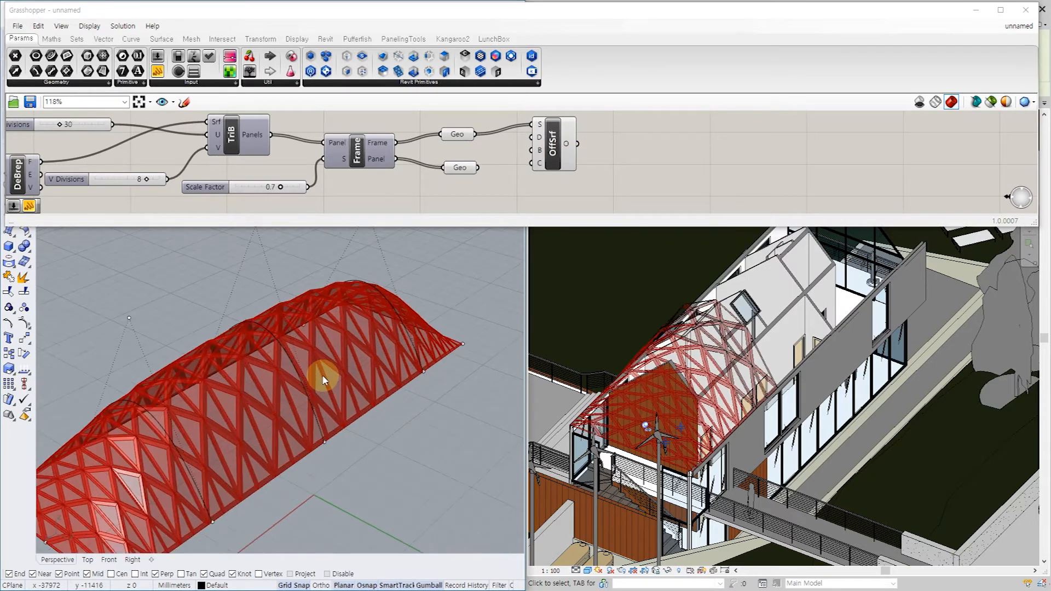
scroll(320, 347, up, 8)
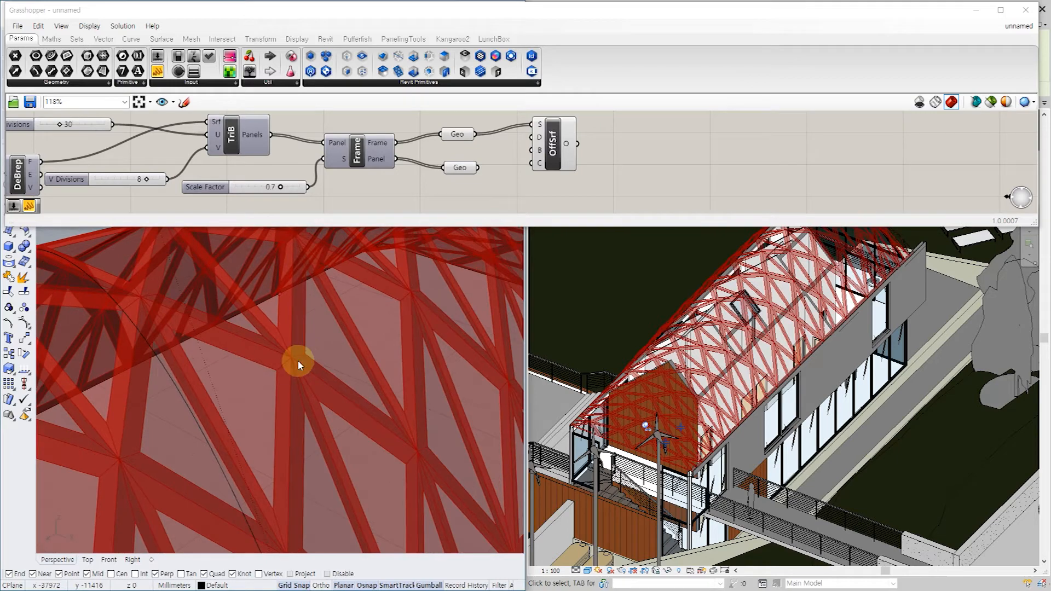
right_drag(300, 373, 256, 401)
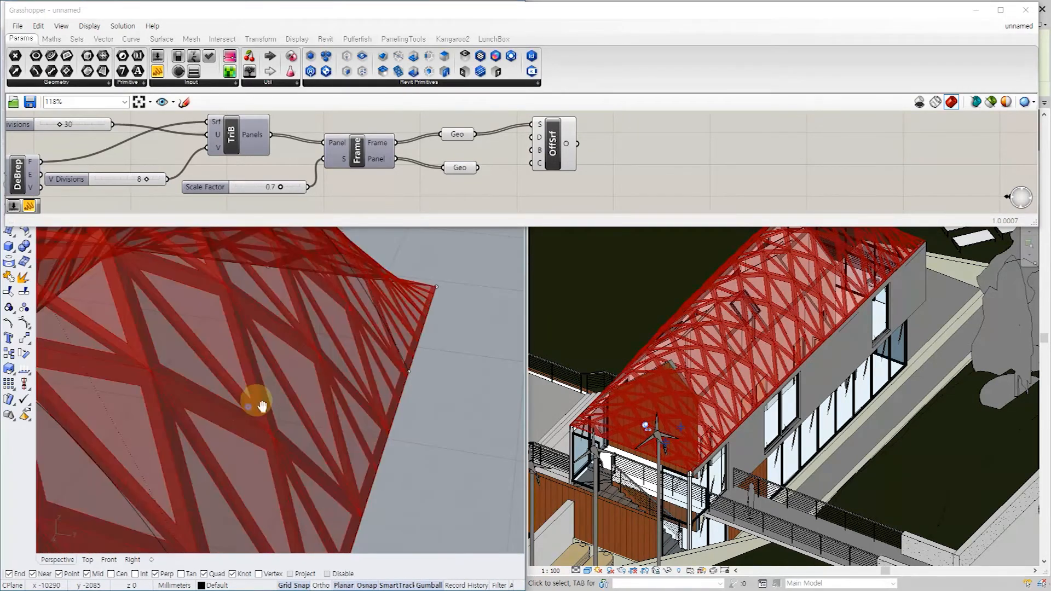
scroll(255, 401, up, 2)
scroll(261, 313, down, 8)
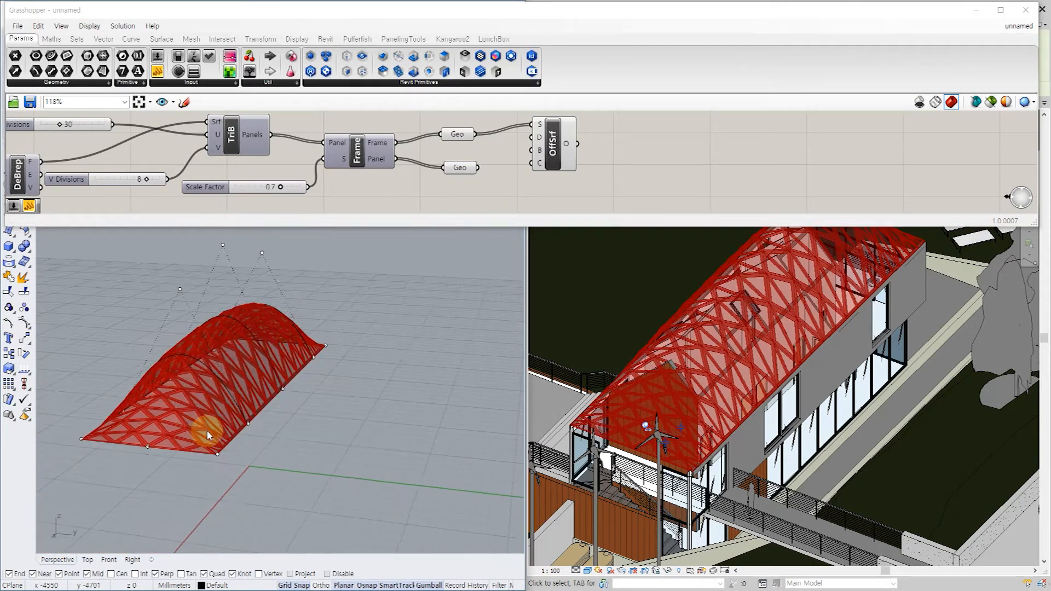
scroll(208, 432, up, 8)
right_drag(216, 475, 250, 438)
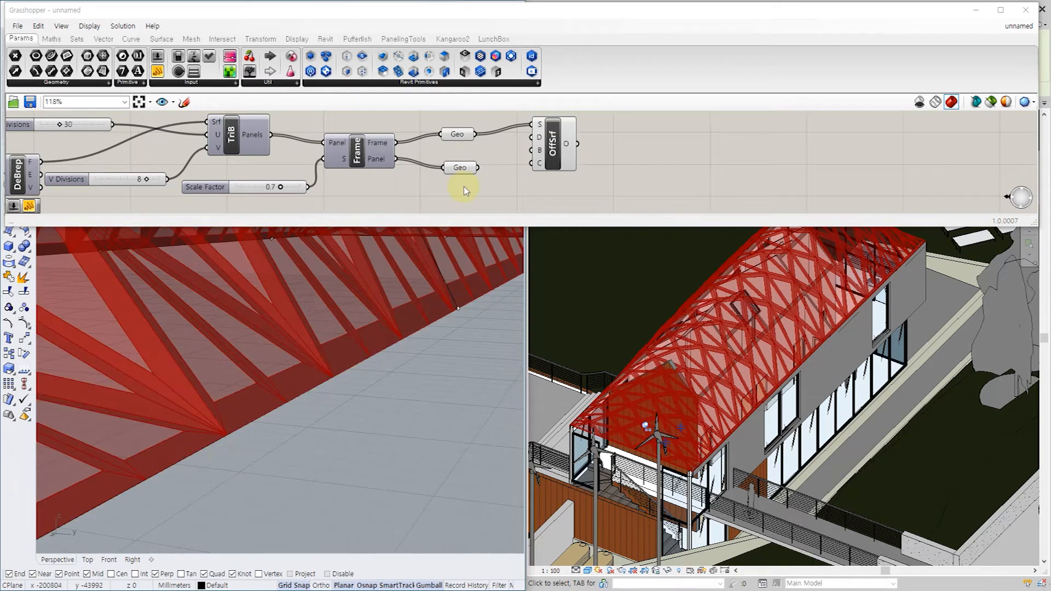
Create a number slider with the value 100 and connect it to the Offset Surface component's D input.
click(453, 137)
drag(551, 148, 607, 145)
click(521, 148)
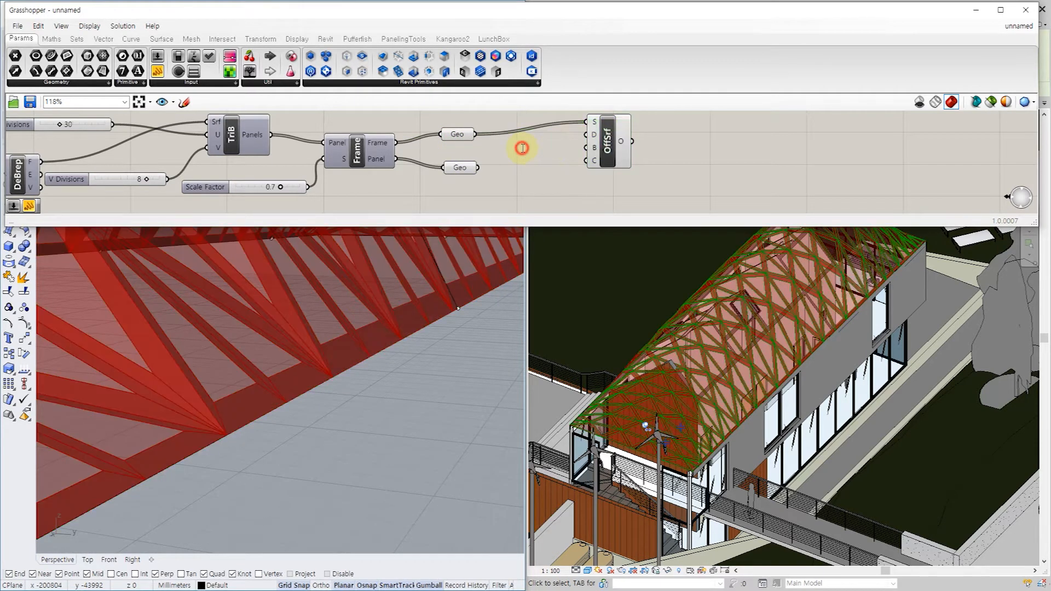
double_click(521, 147)
text(100)
key(Return)
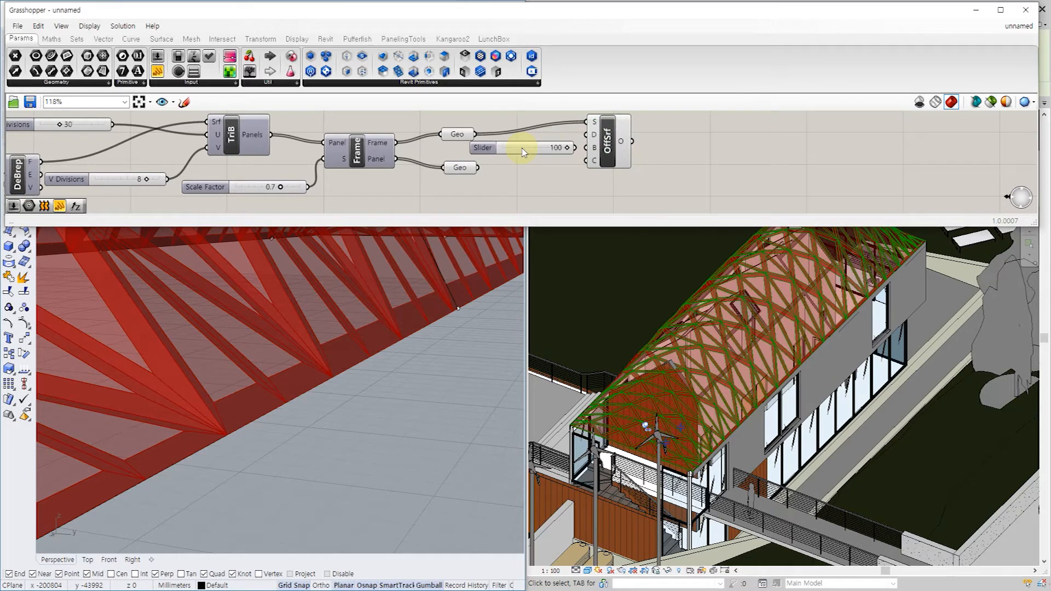
drag(618, 141, 649, 145)
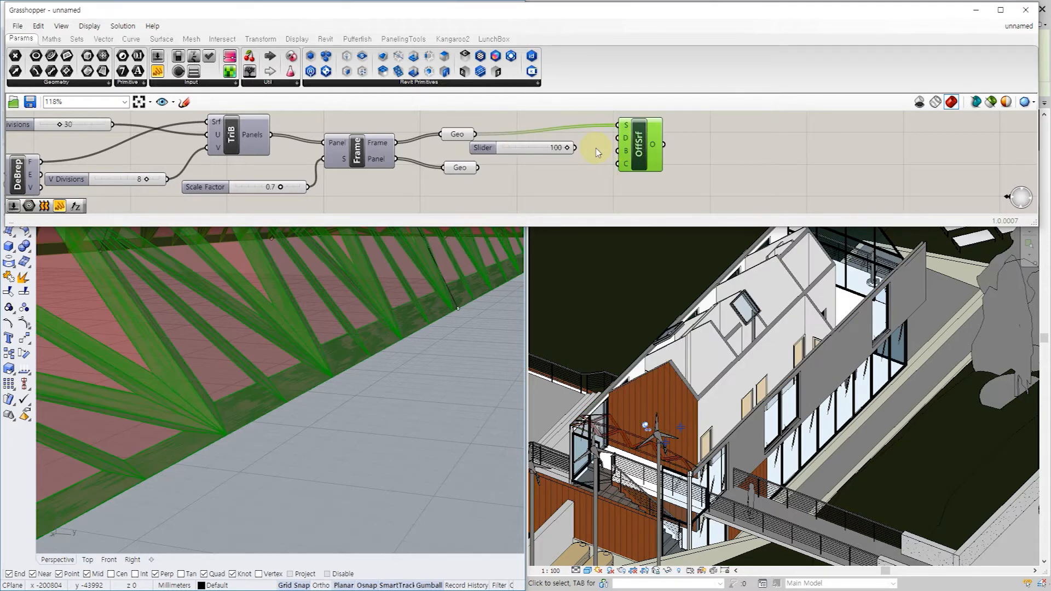
drag(574, 148, 617, 143)
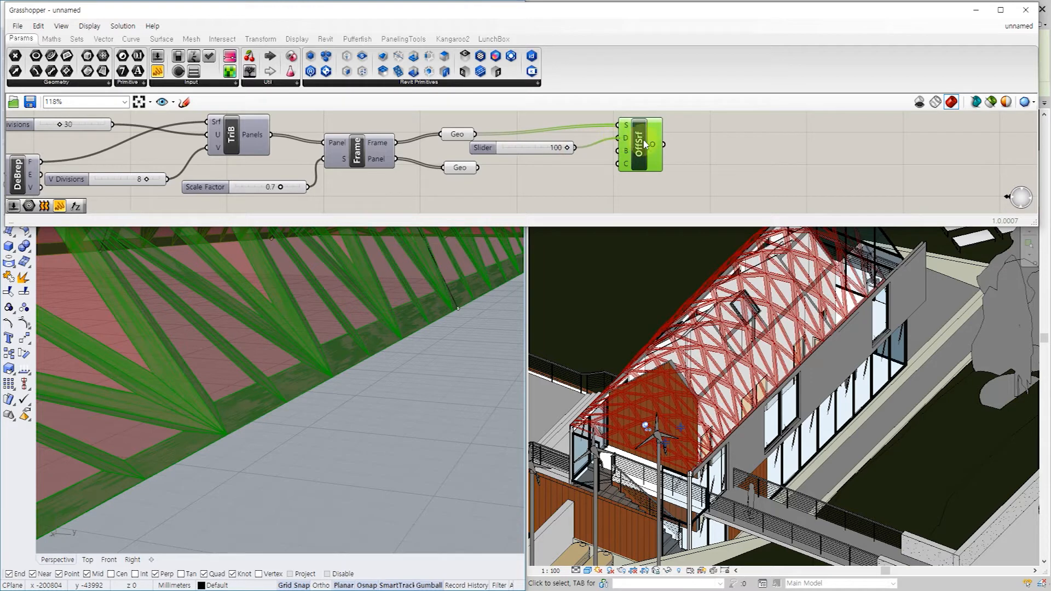
click(720, 157)
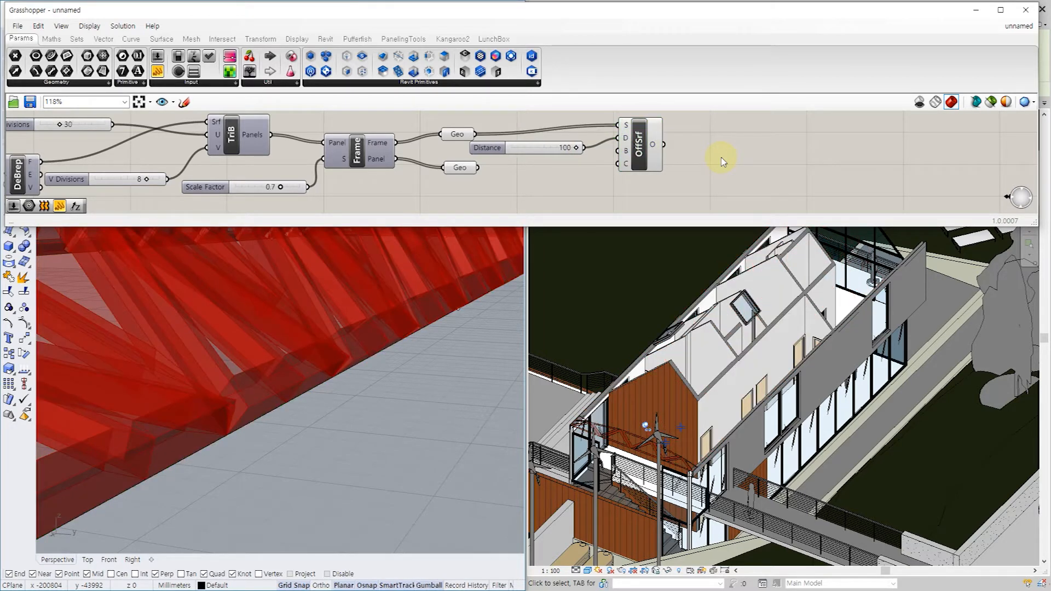
Check the thickened roof frames in Rhino and move the Offset Surface component and its Distance slider away from the Geometry parameters.
click(382, 386)
scroll(336, 422, down, 6)
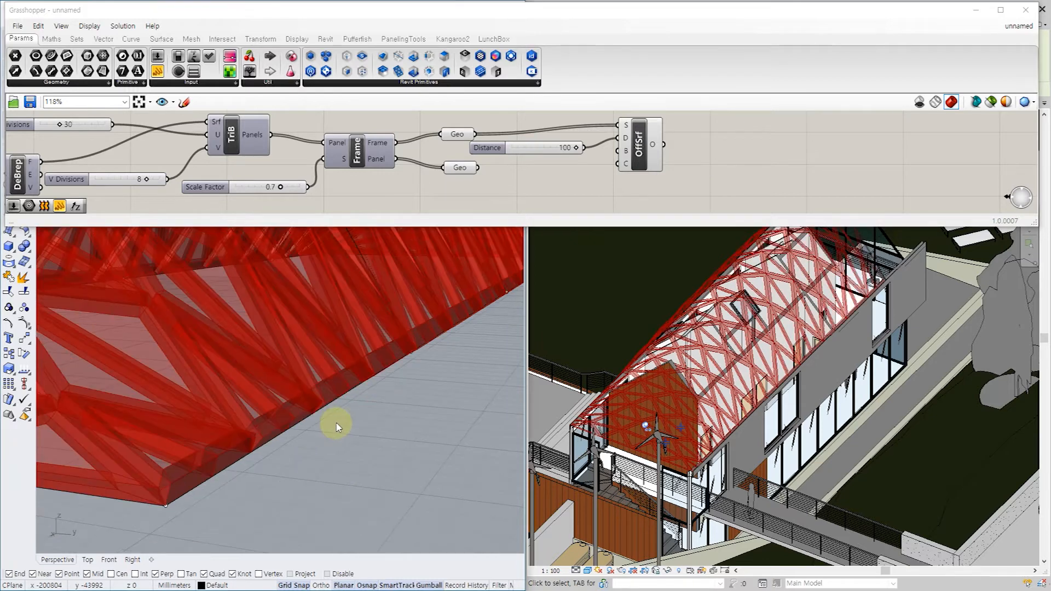
scroll(358, 424, up, 8)
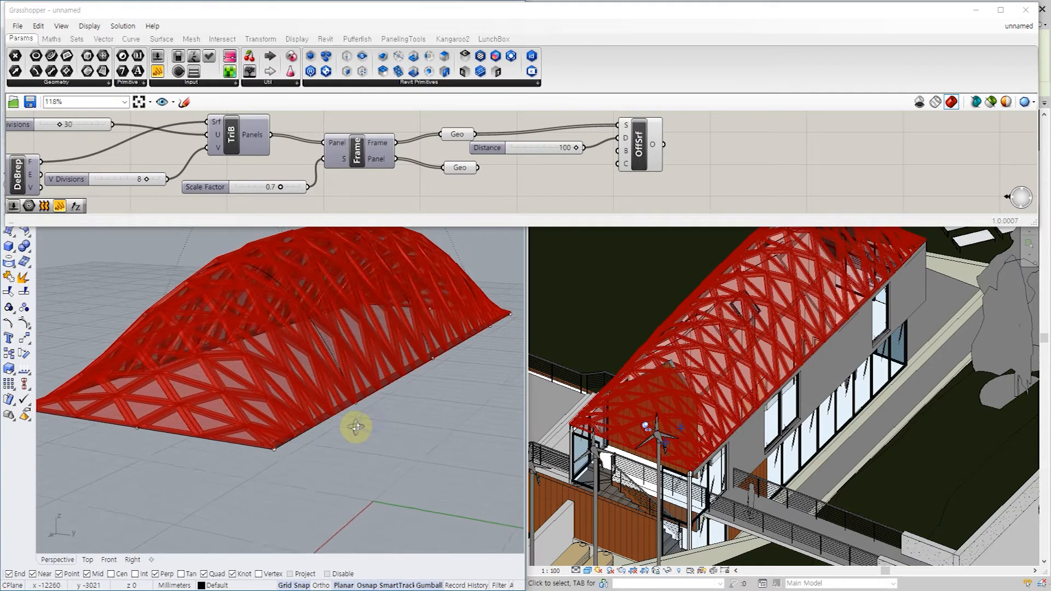
scroll(269, 447, down, 3)
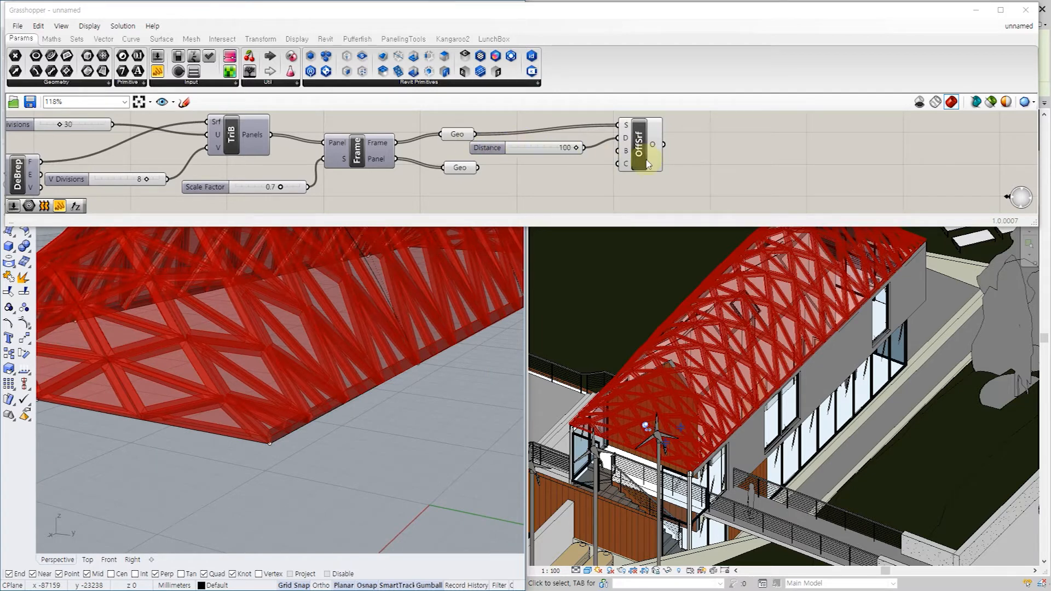
drag(648, 163, 679, 159)
drag(539, 146, 563, 135)
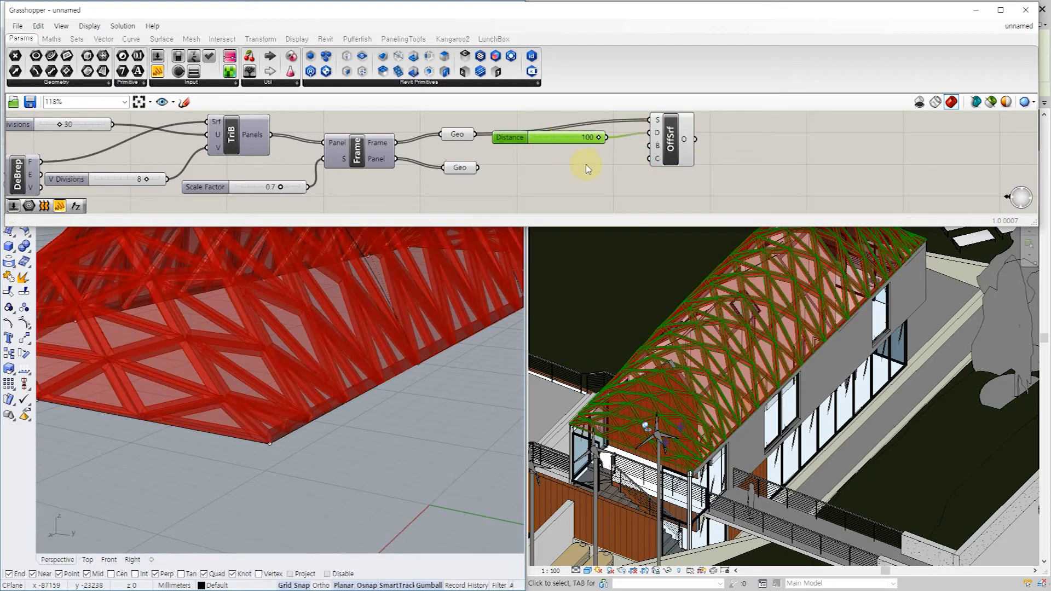
click(587, 169)
Add a second Offset Surface component below the first and connect the lower Geometry parameter, carrying the panels, to its S input.
scroll(538, 169, down, 3)
right_drag(543, 174, 499, 188)
double_click(500, 188)
text(offset)
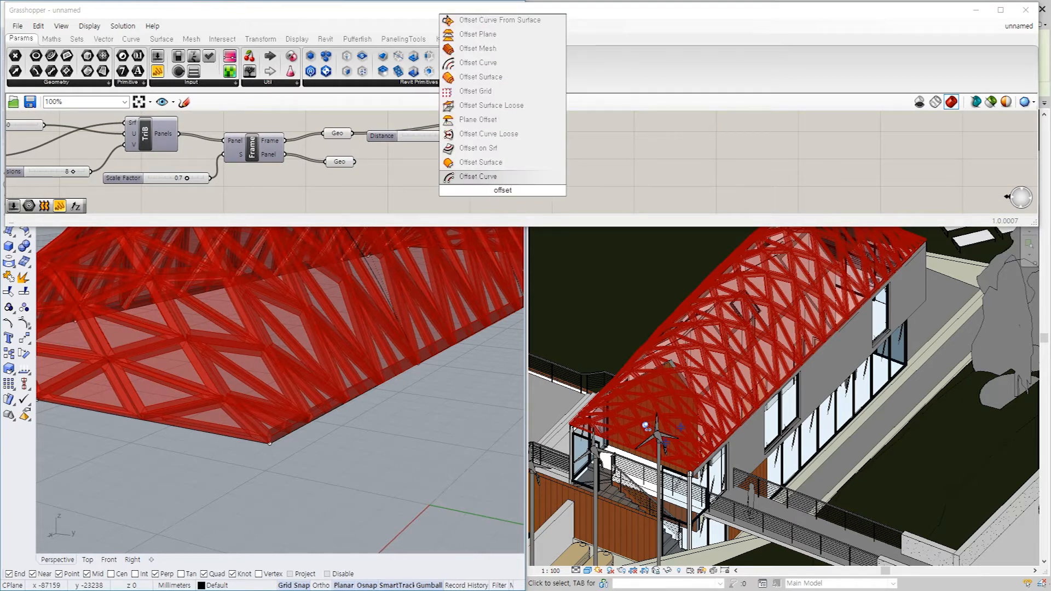
click(499, 77)
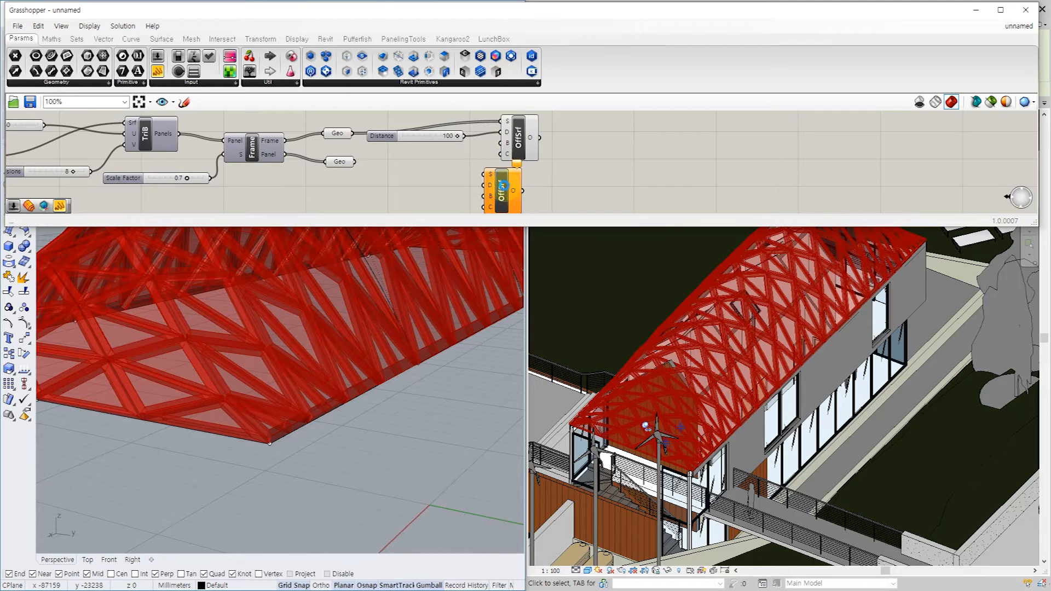
drag(491, 186, 504, 184)
drag(354, 162, 500, 173)
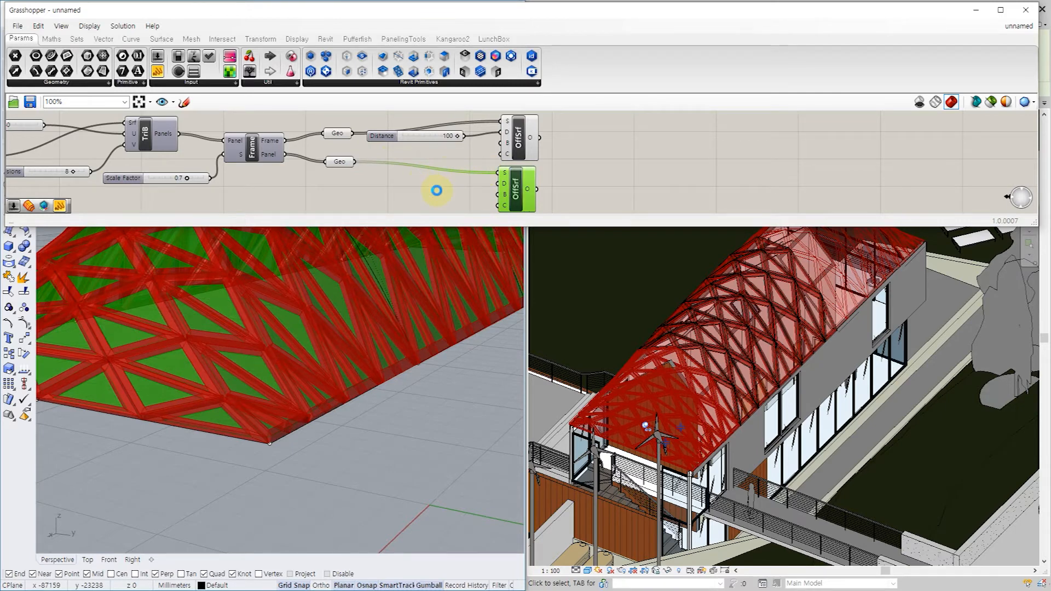
Turn off the preview of both Geometry parameters.
drag(349, 191, 334, 134)
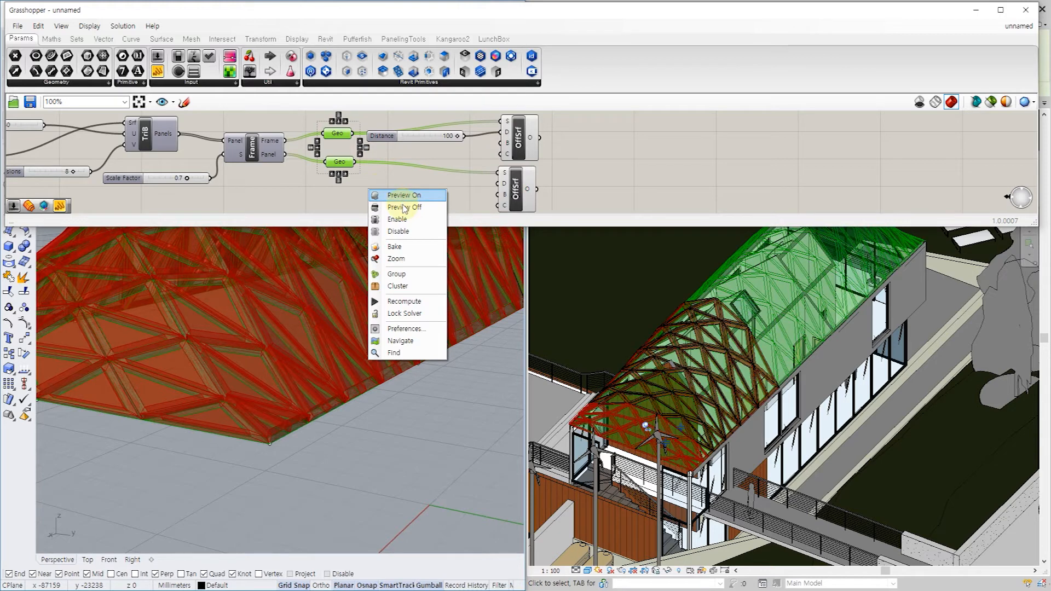
click(399, 207)
click(474, 178)
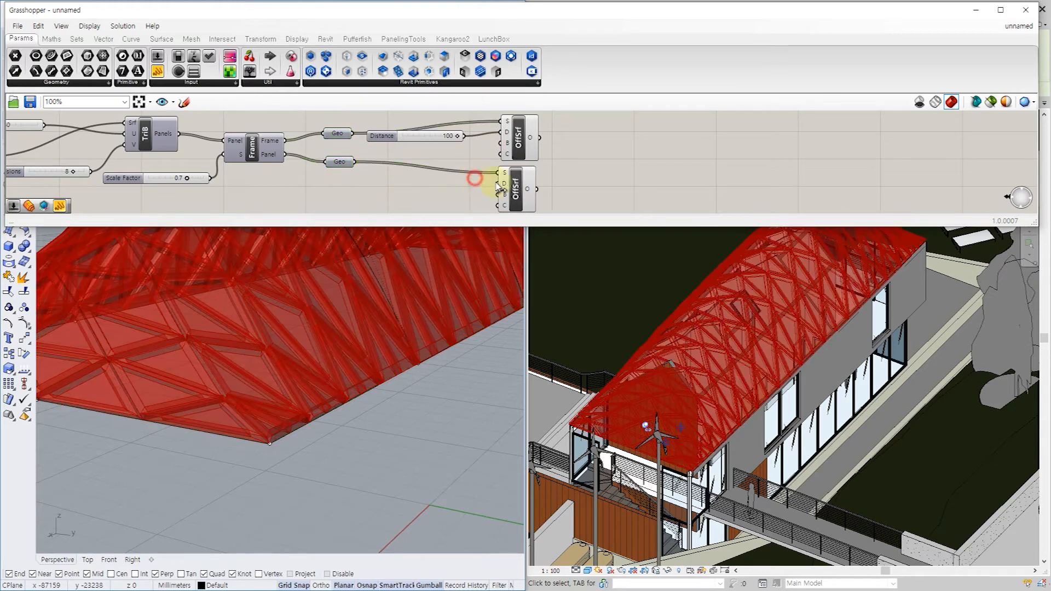
Create a number slider with the value 10 and connect it to the D input of the lower Offset Surface component.
double_click(433, 197)
text(10)
key(Return)
click(433, 196)
drag(475, 195, 464, 188)
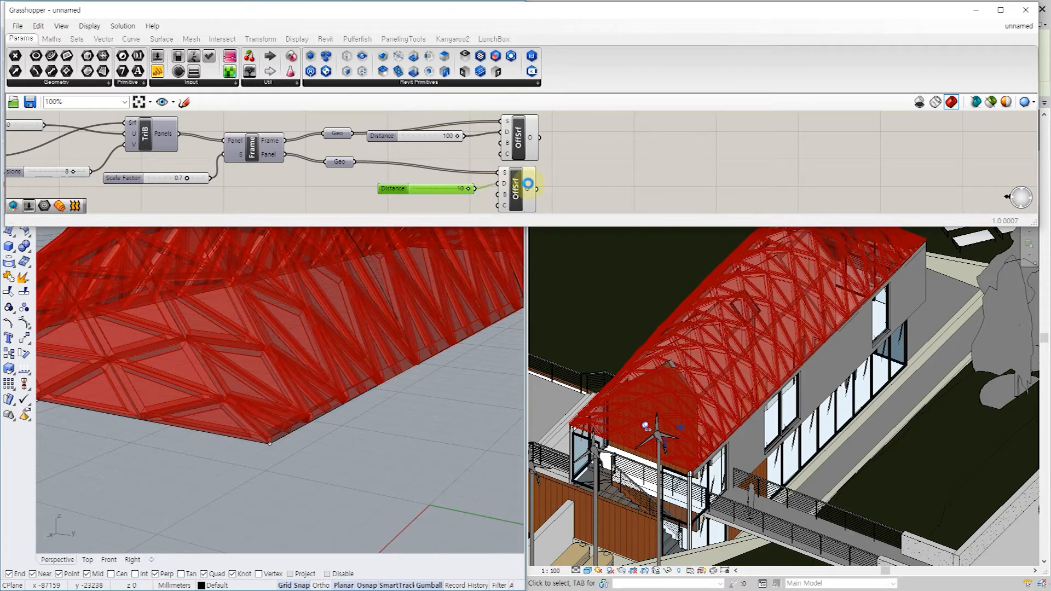
click(597, 179)
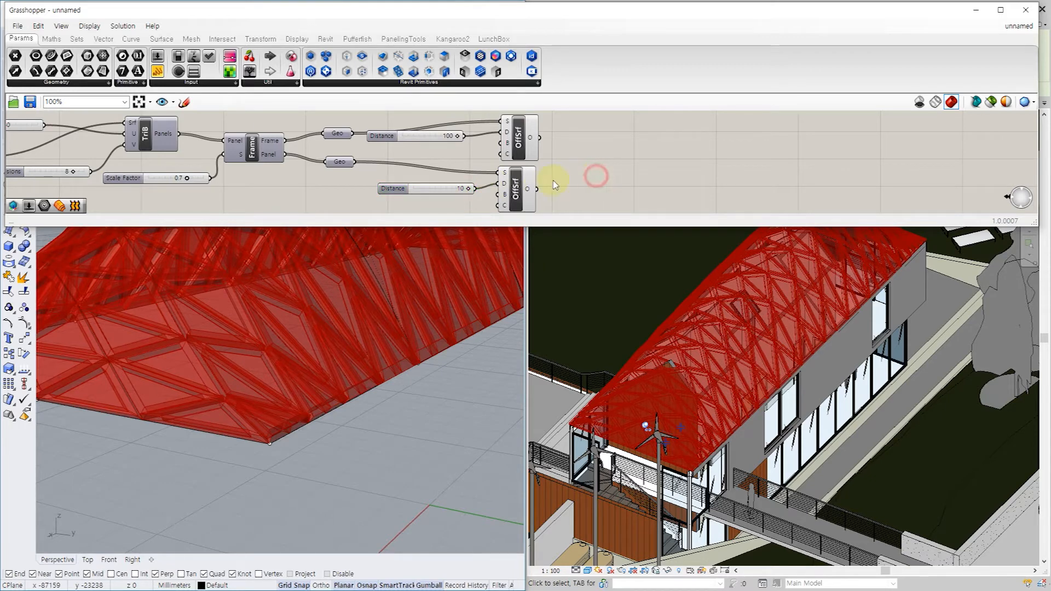
Select the lower Offset Surface component and examine the highlighted thickened panels within the frames in the Rhino viewport.
click(519, 138)
click(518, 190)
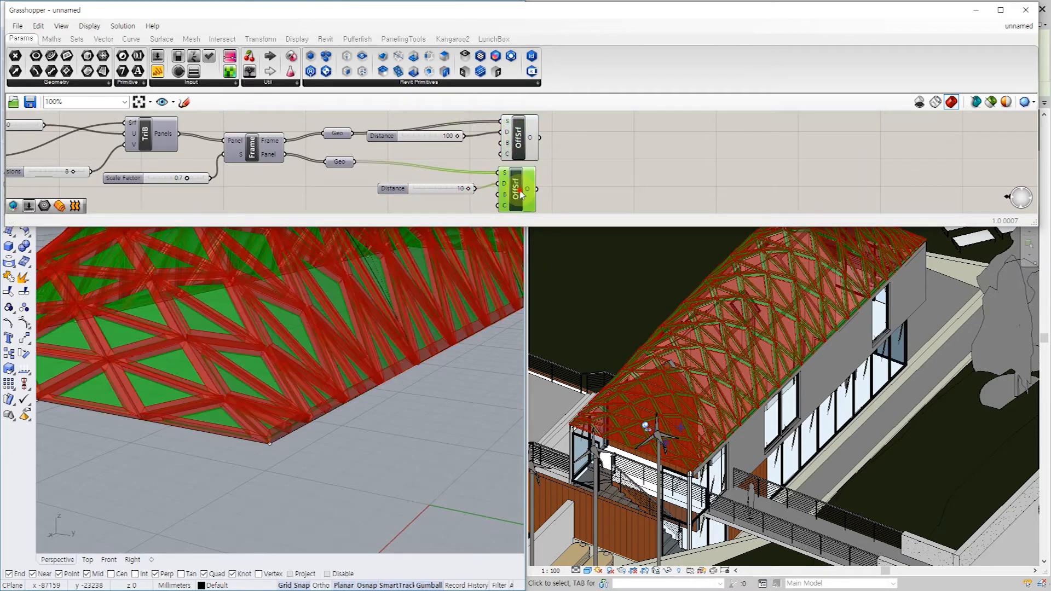
click(311, 425)
scroll(307, 418, up, 6)
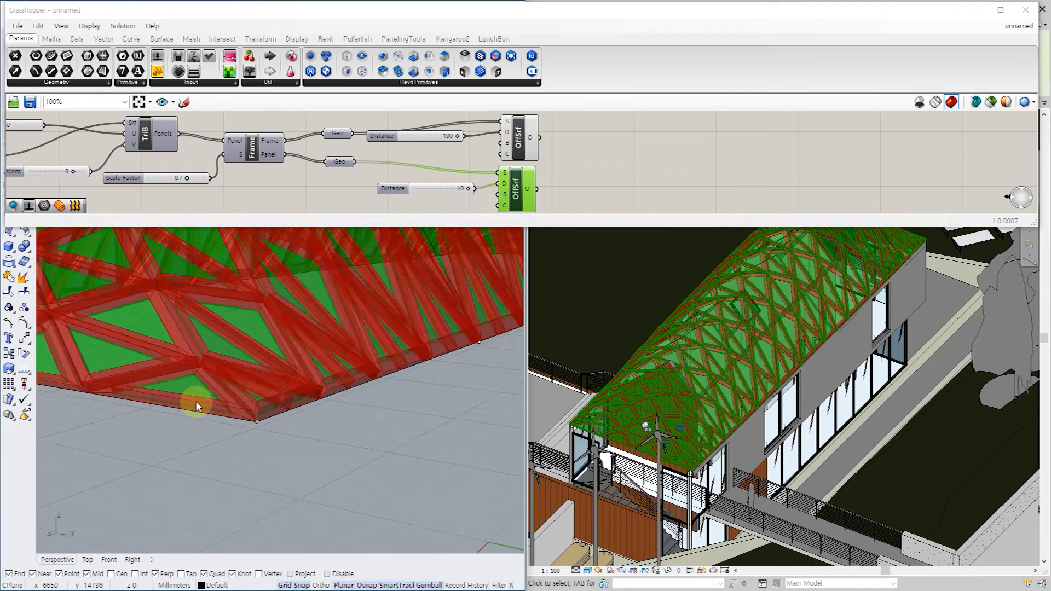
scroll(258, 436, up, 3)
scroll(257, 432, down, 6)
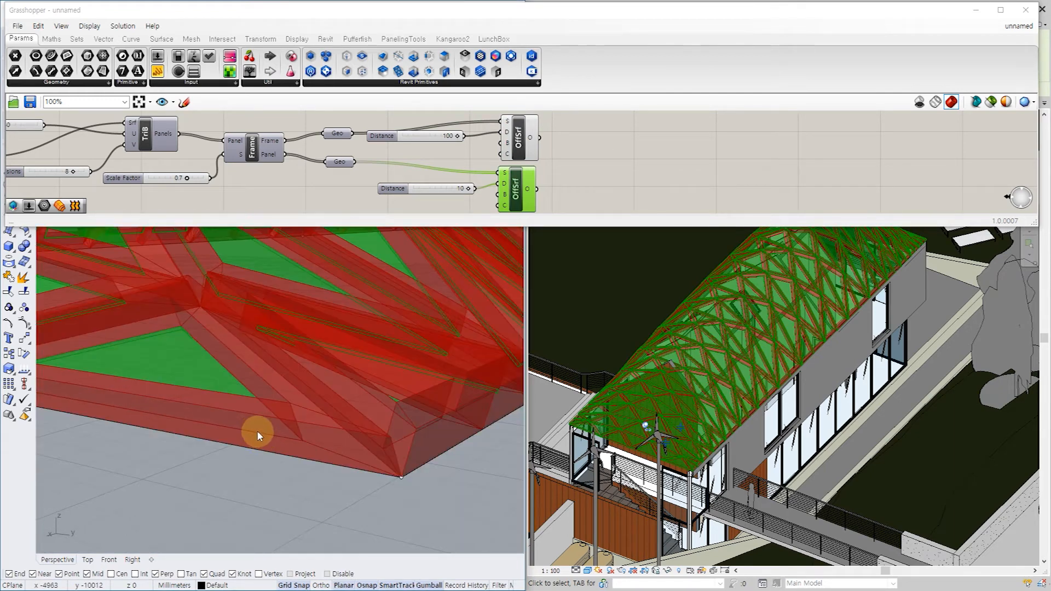
scroll(236, 434, down, 10)
right_drag(343, 392, 335, 420)
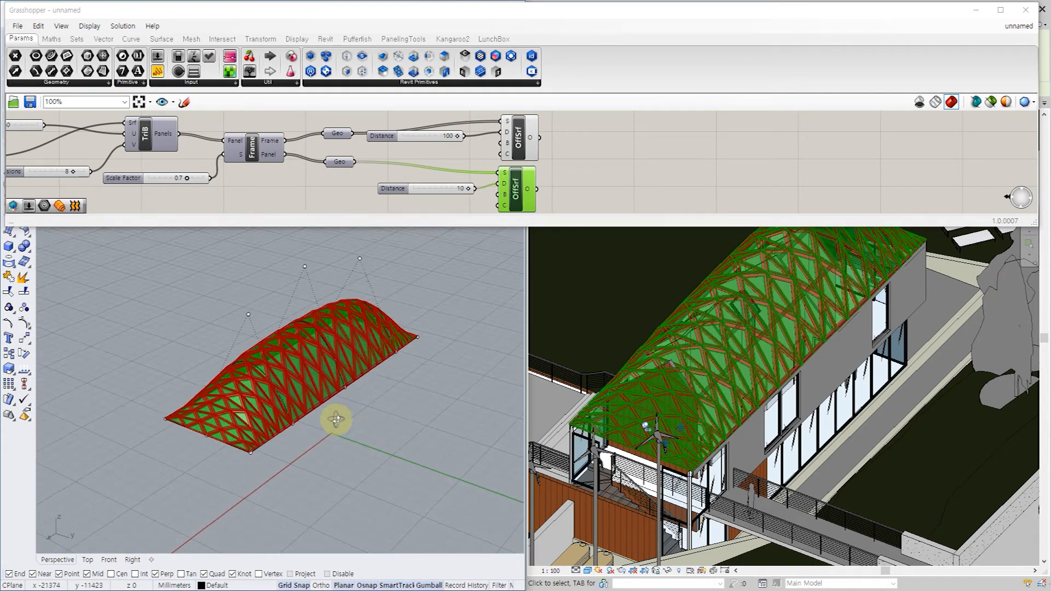
click(586, 167)
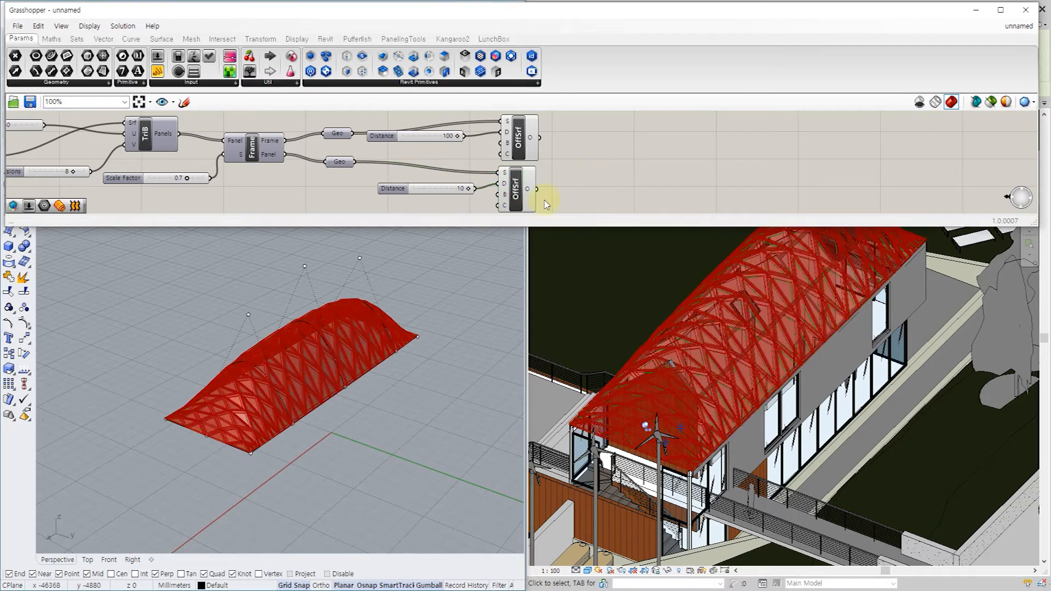
Collapse the Grasshopper window and compare the Revit house with the Grasshopper preview off and back in Shaded mode, viewing the roof from lower down.
click(601, 336)
scroll(603, 361, down, 1)
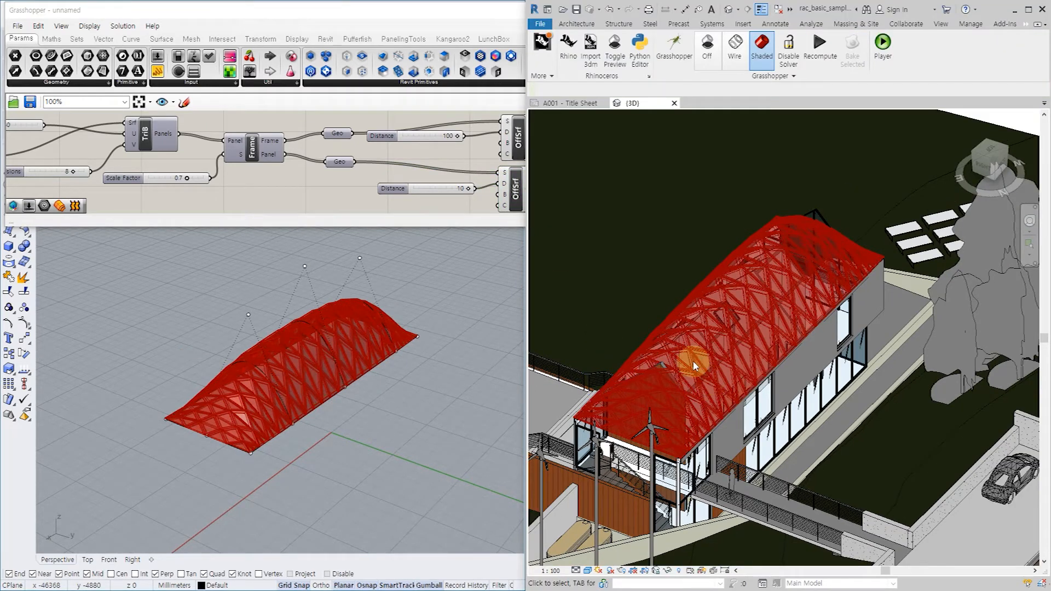
double_click(446, 12)
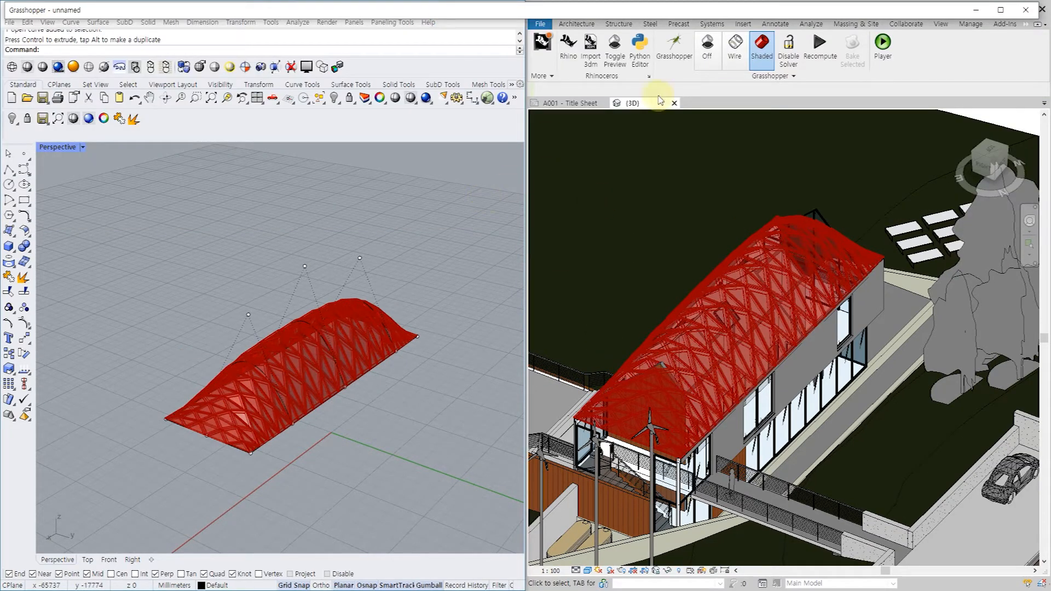
click(708, 51)
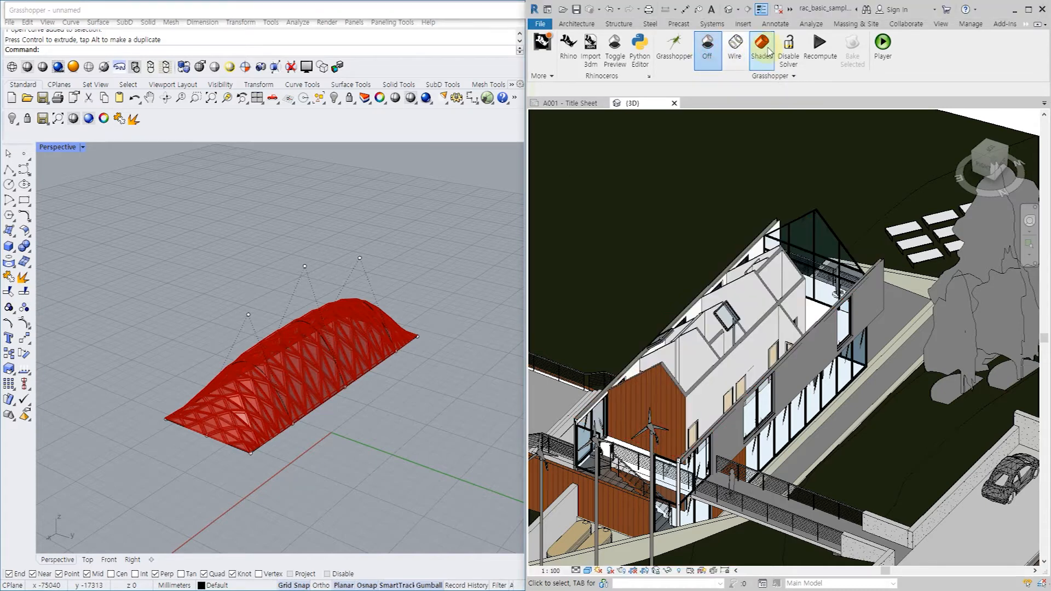
click(764, 49)
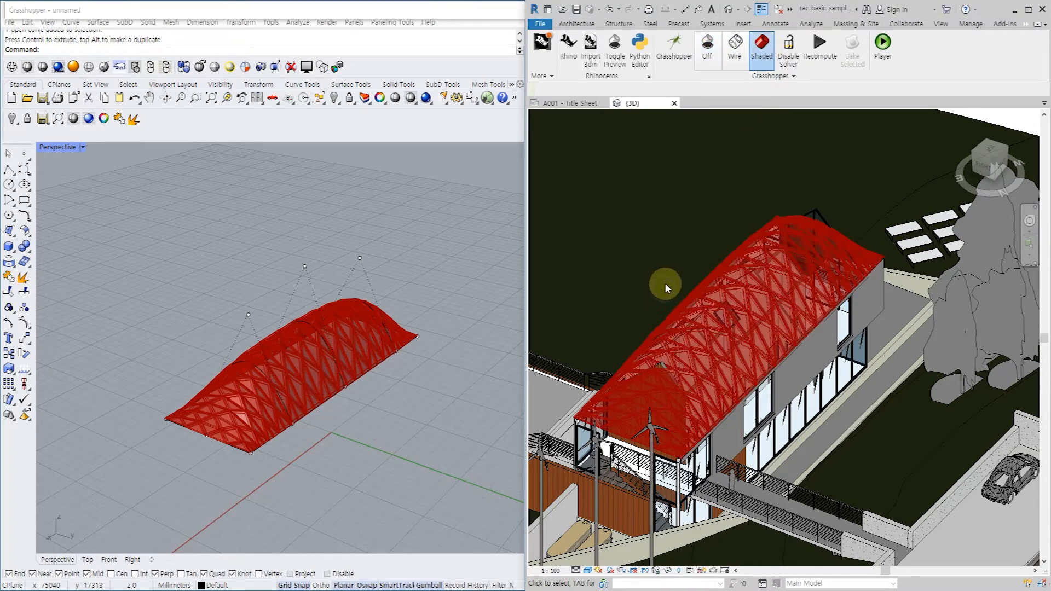
shift+middle_drag(658, 321, 658, 299)
scroll(658, 299, up, 1)
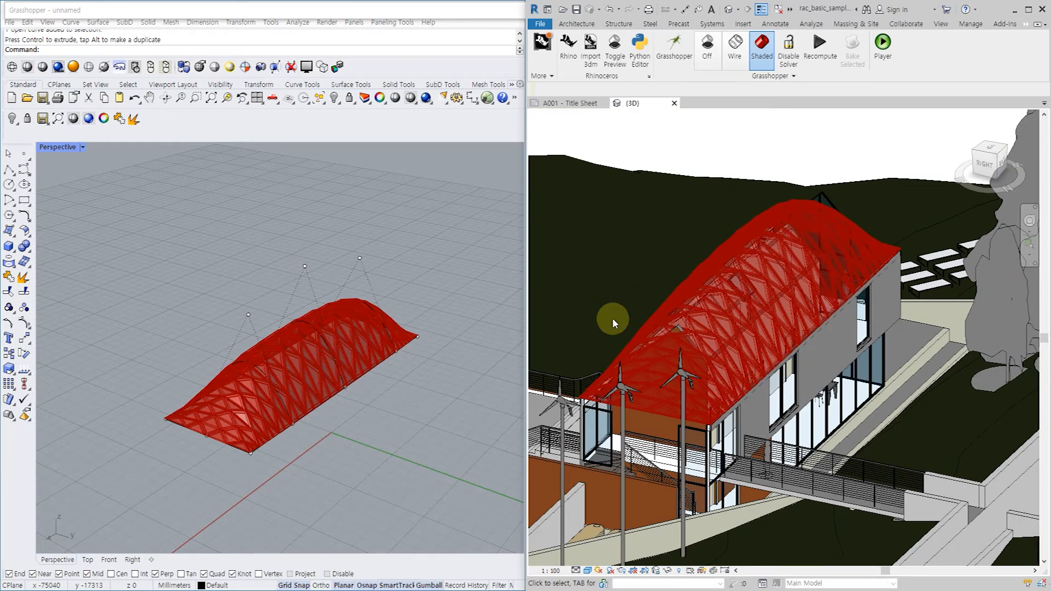
Raise the apex control points of the second and middle arch curves in Rhino to reshape the roof.
drag(228, 308, 255, 327)
drag(227, 288, 257, 328)
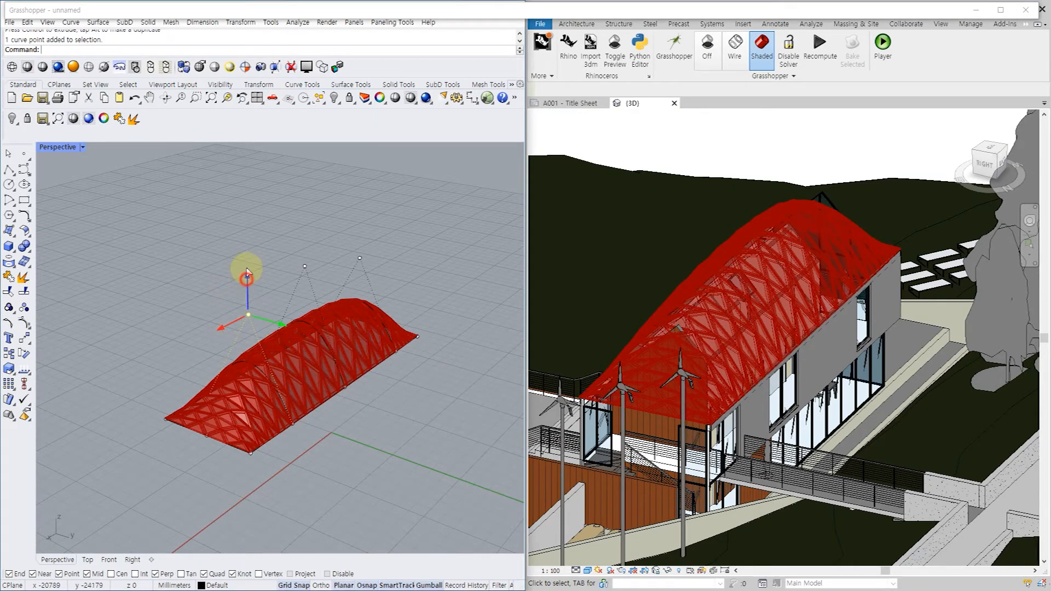
drag(248, 278, 247, 263)
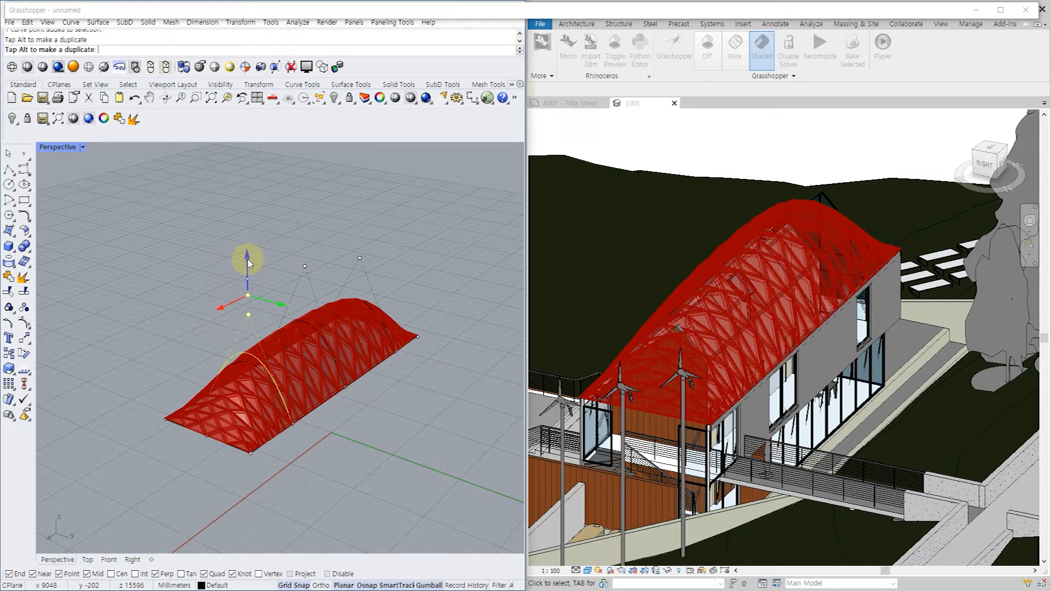
click(219, 335)
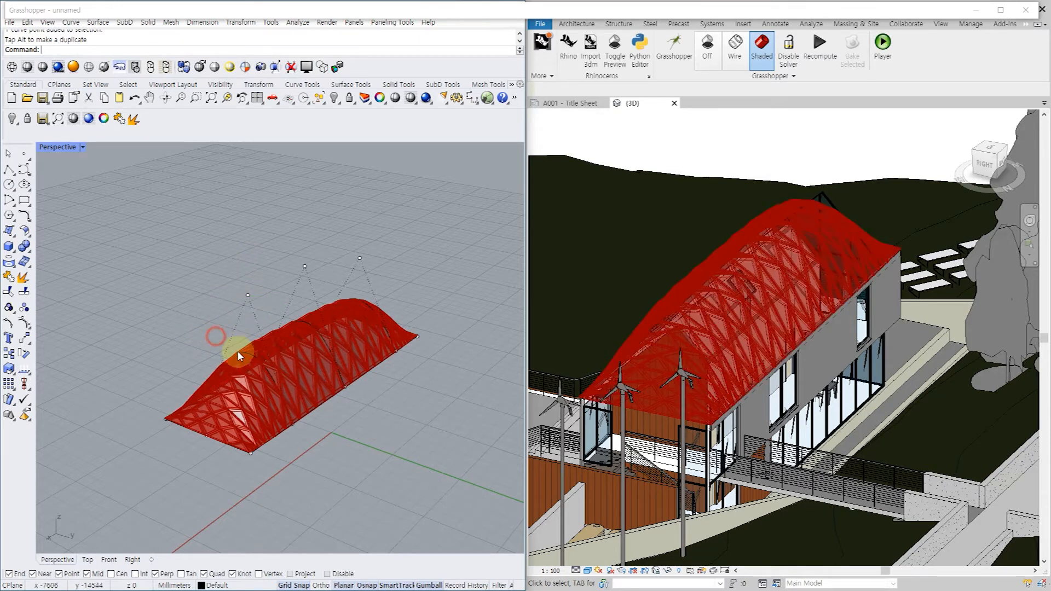
click(255, 366)
click(223, 403)
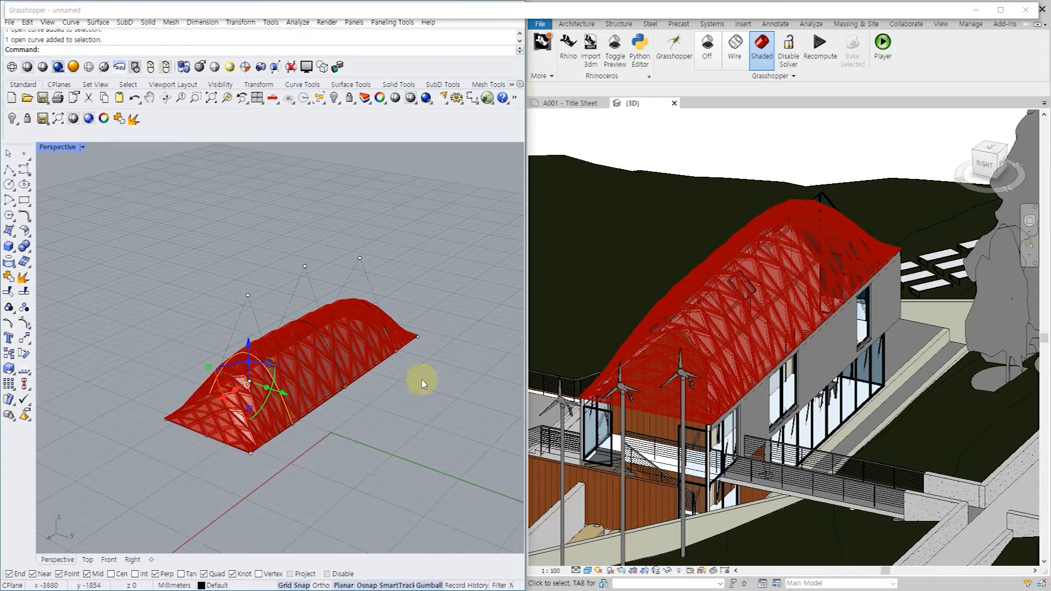
click(305, 267)
drag(306, 222, 305, 170)
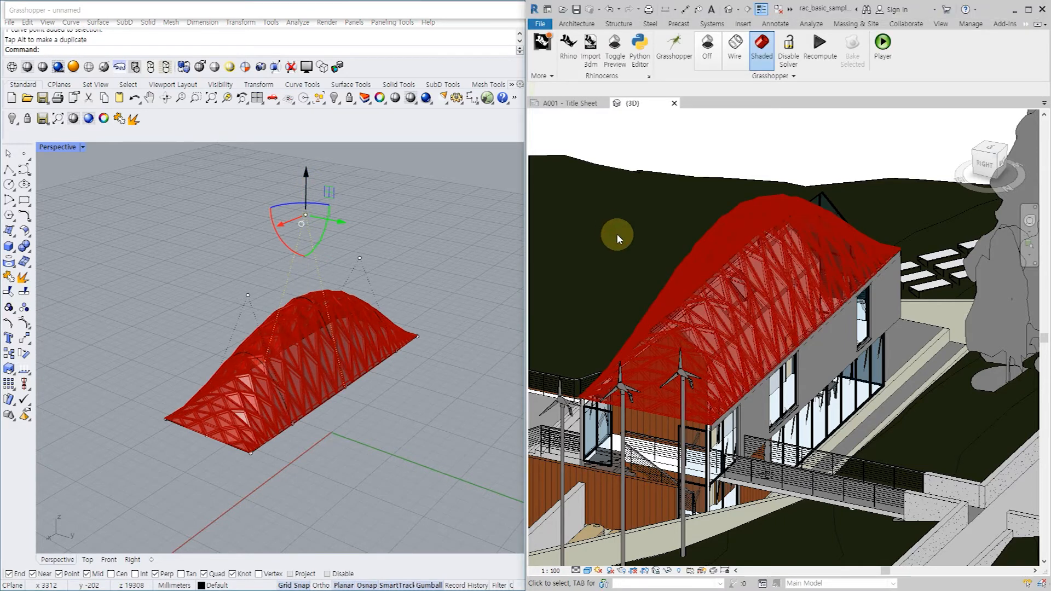
Expand the Grasshopper window and add an Add Geometry DirectShape component beside the upper Offset Surface component.
click(441, 11)
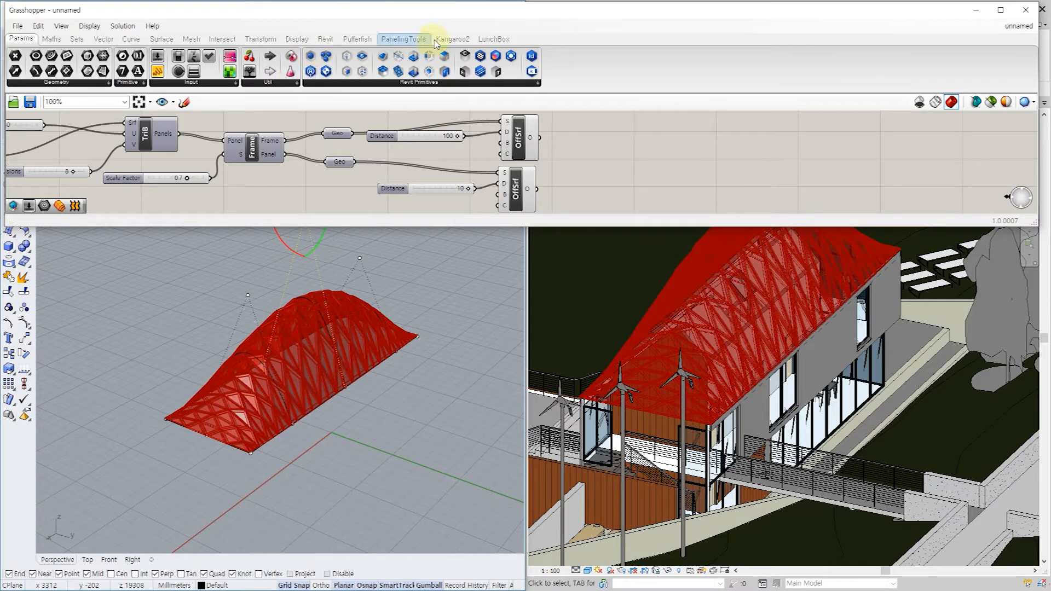
click(327, 41)
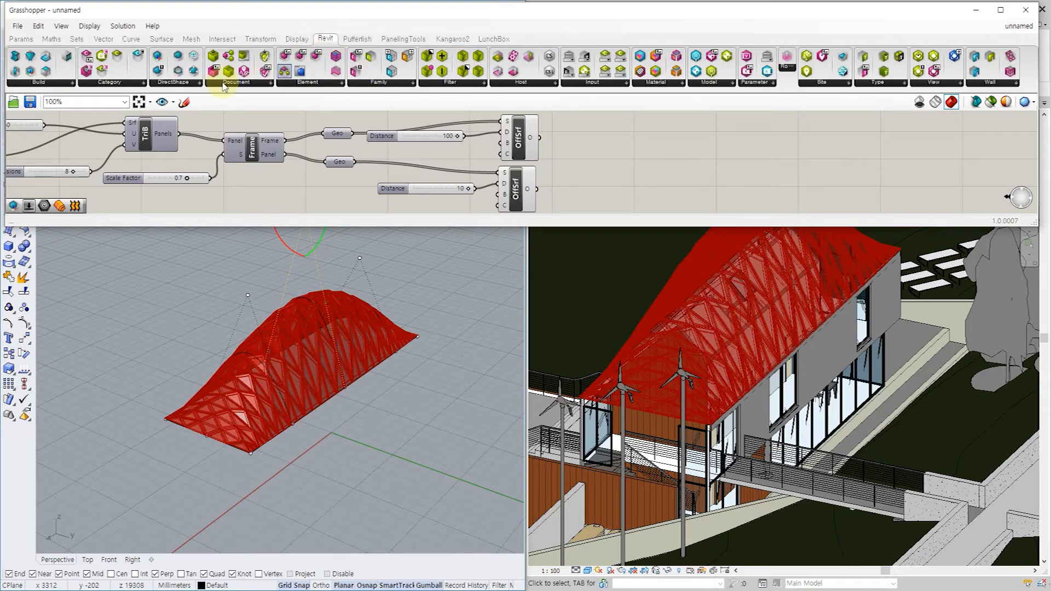
click(200, 83)
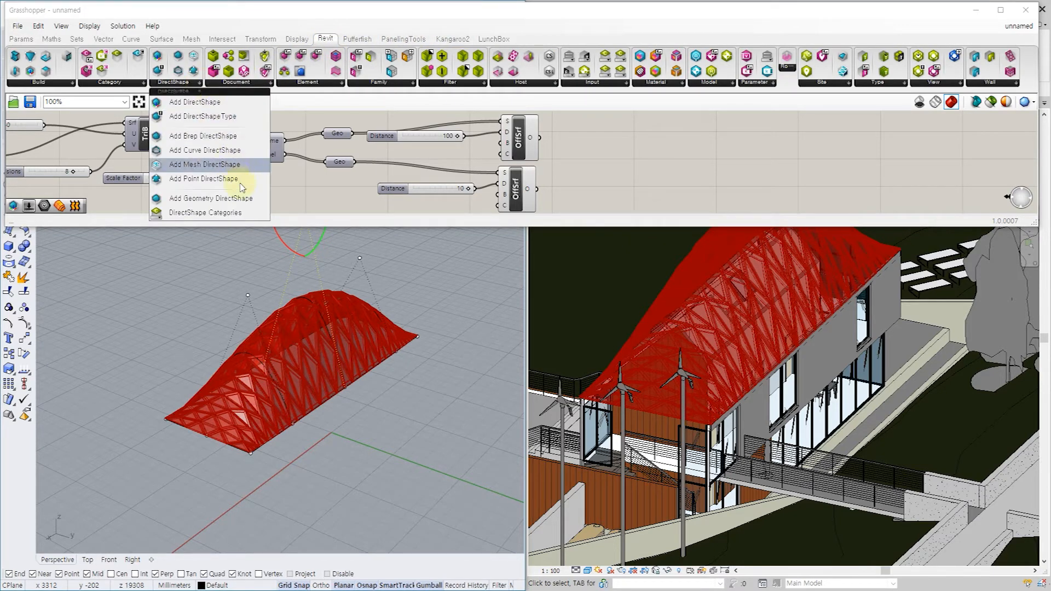
drag(243, 199, 294, 203)
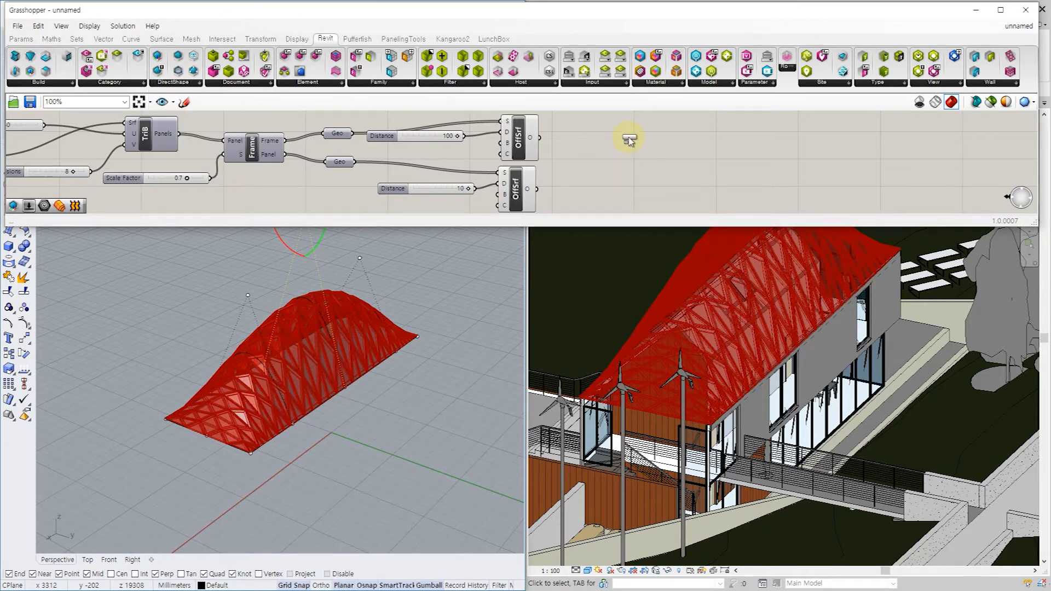
drag(629, 140, 630, 141)
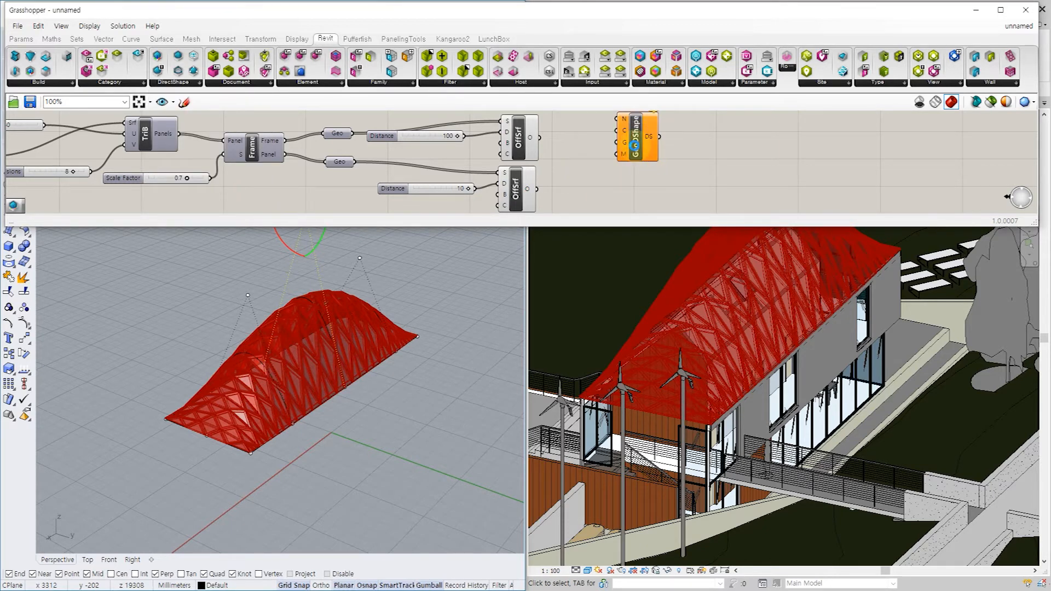
Connect the upper Offset Surface output, carrying the frames, to the G input of the Geometry DirectShape component.
click(564, 143)
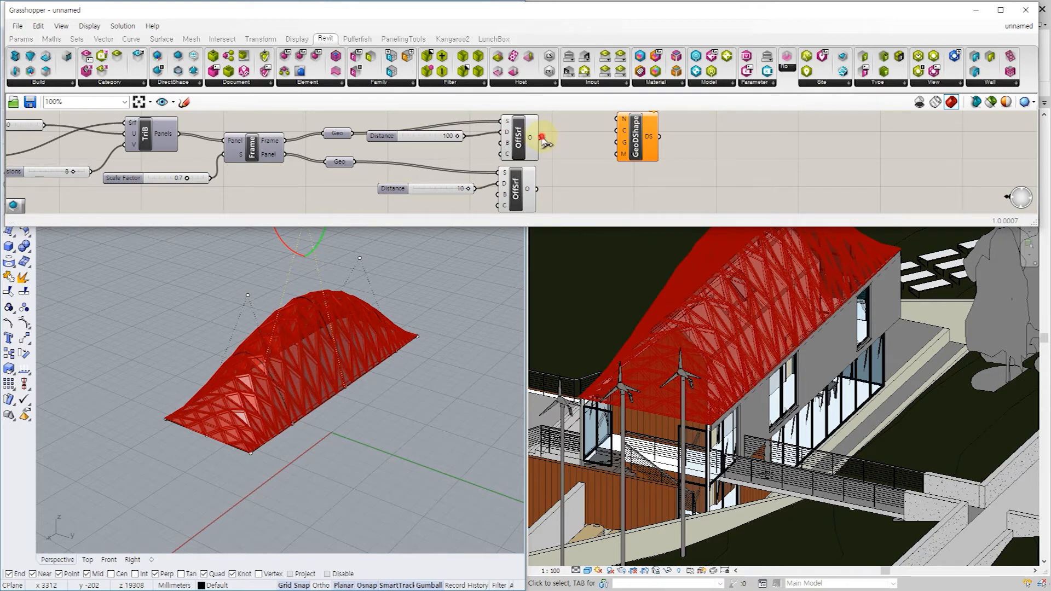
drag(603, 129, 639, 153)
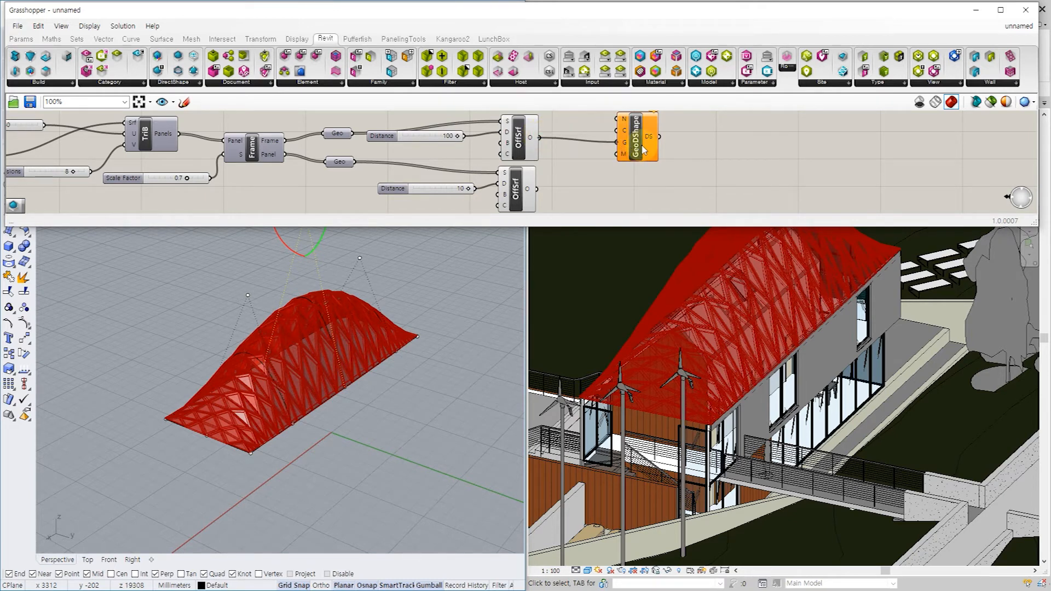
click(655, 261)
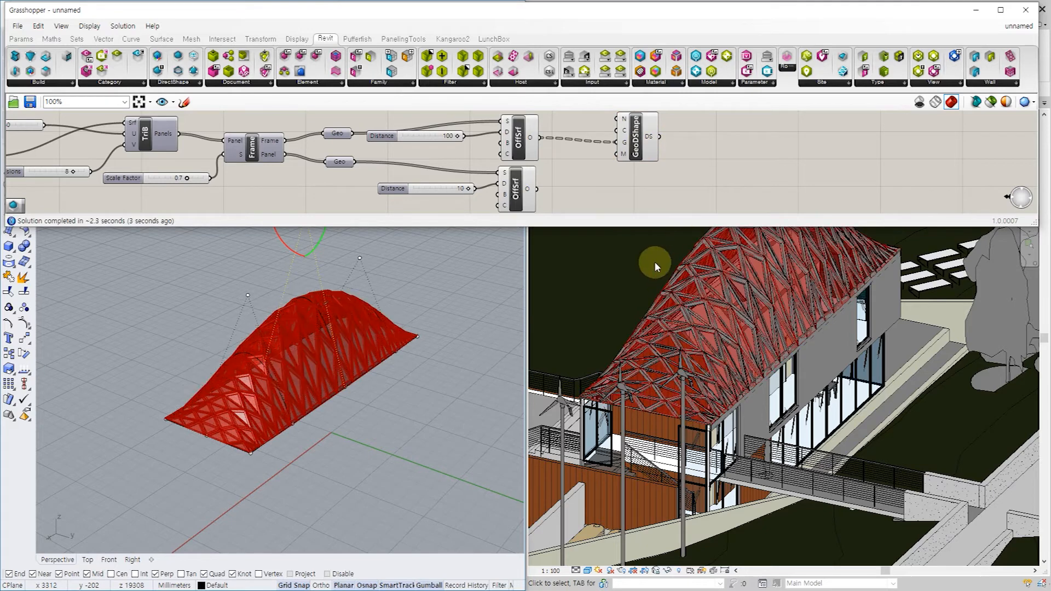
Turn off the Grasshopper preview in Revit and inspect the native frame elements from the other side of the house, selecting one frame.
click(635, 260)
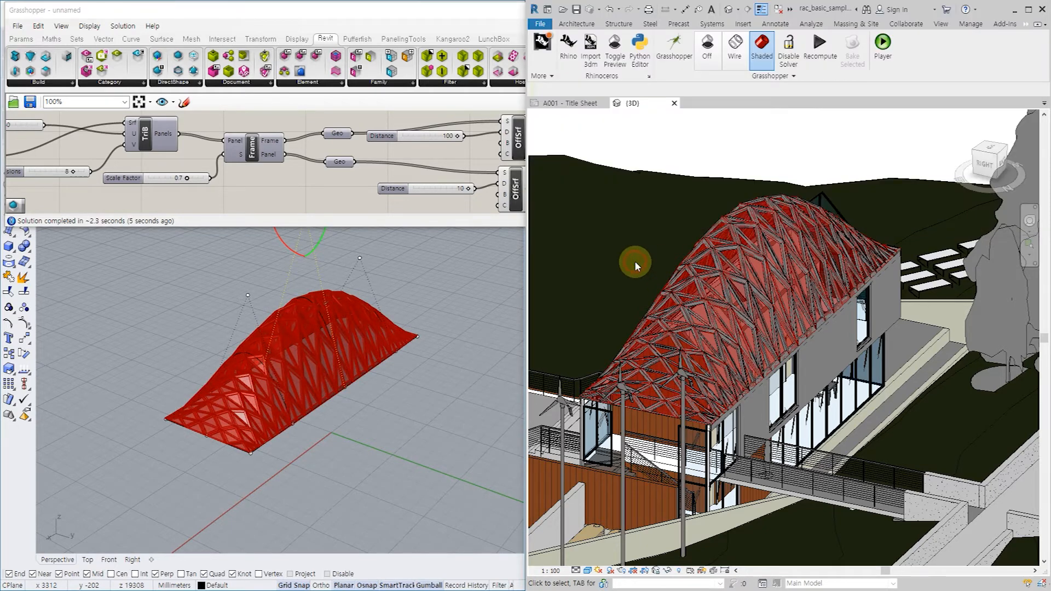
click(708, 57)
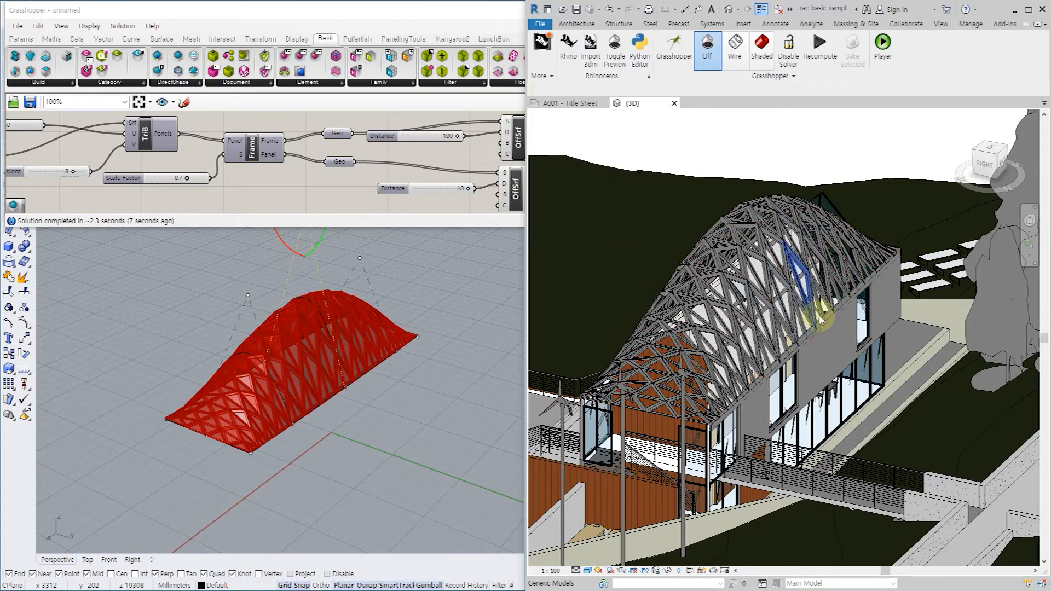
right_click(843, 350)
click(833, 347)
shift+middle_drag(833, 347, 717, 349)
scroll(679, 362, up, 4)
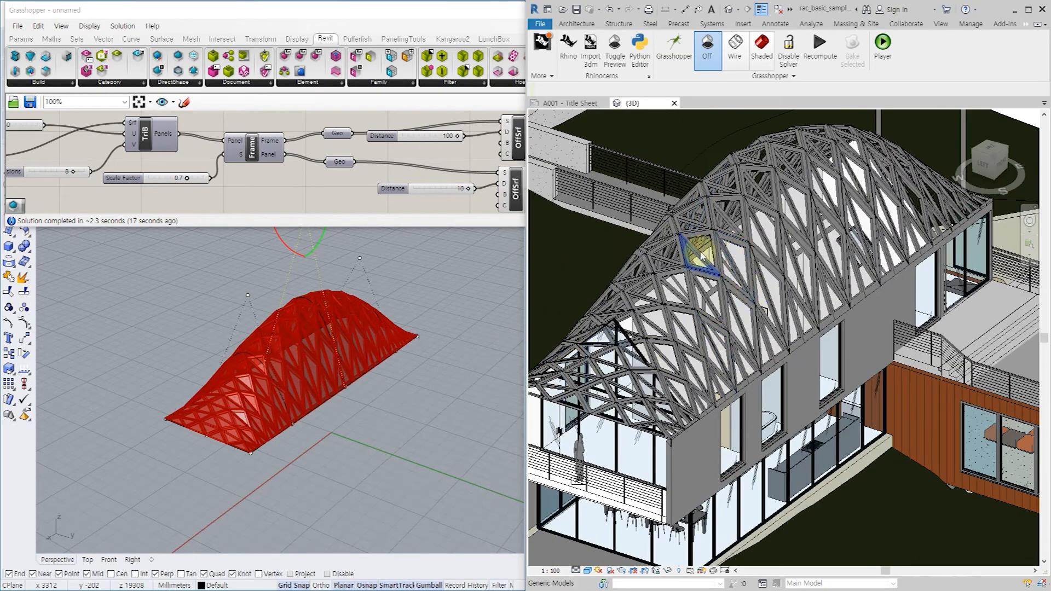
click(713, 243)
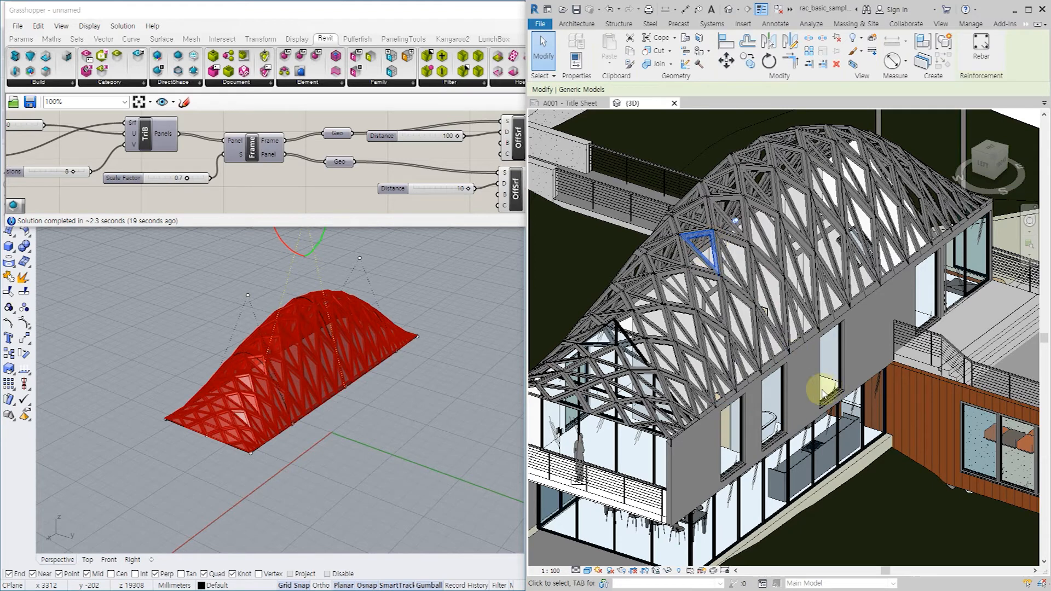
click(453, 312)
click(879, 485)
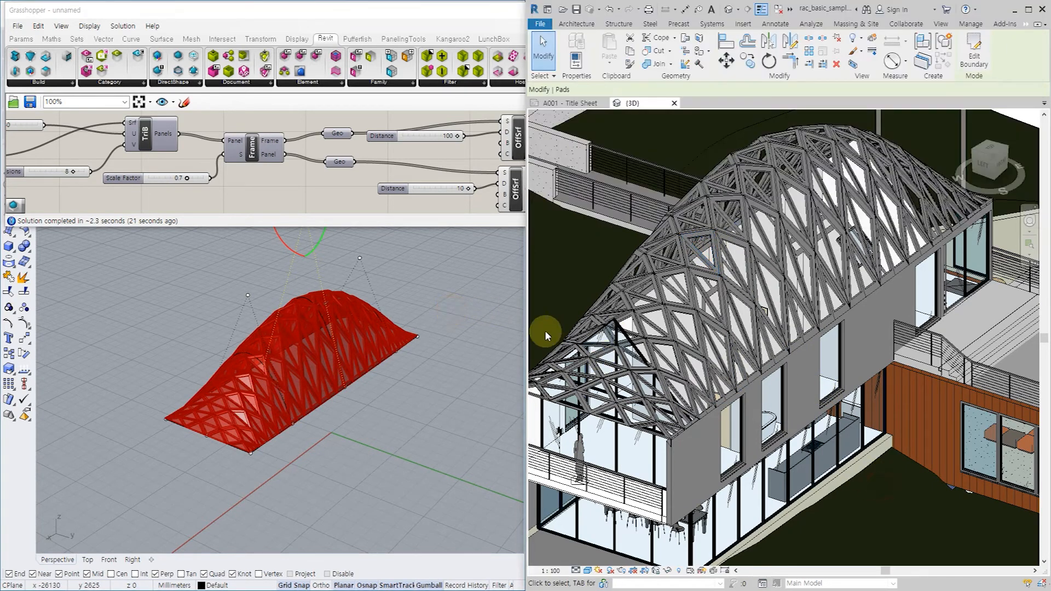
Try Aluminum_Black on the M input of the Geometry DirectShape component and settle on Aluminum as the frame material.
click(436, 203)
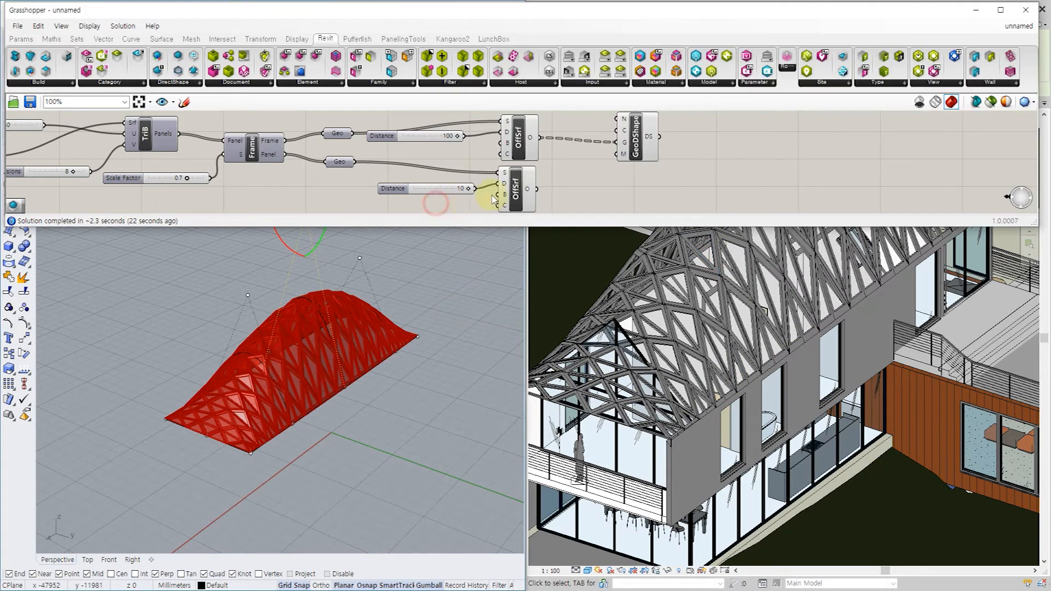
right_click(623, 155)
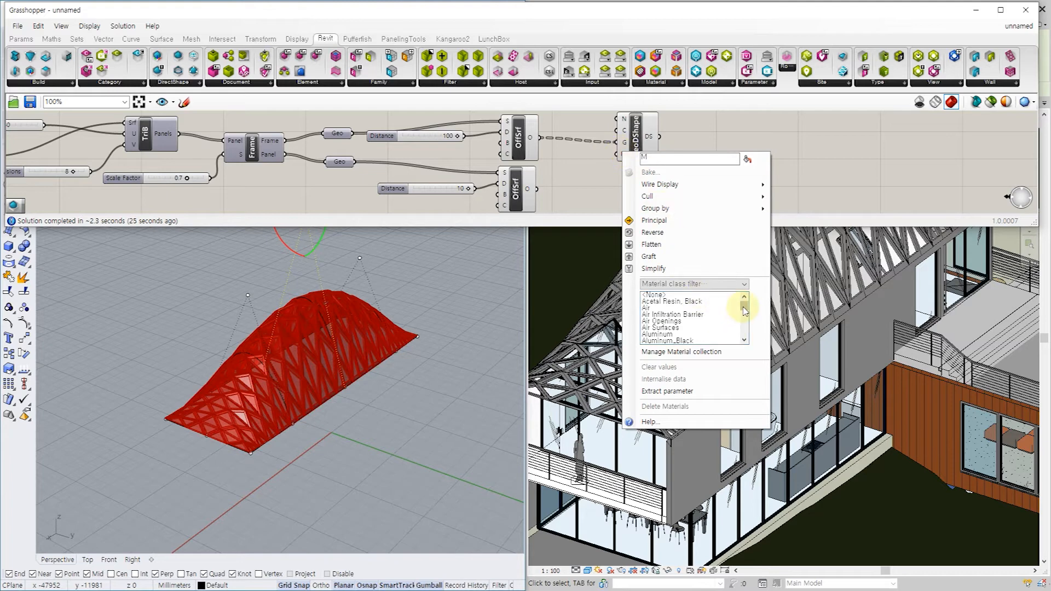
scroll(728, 314, down, 1)
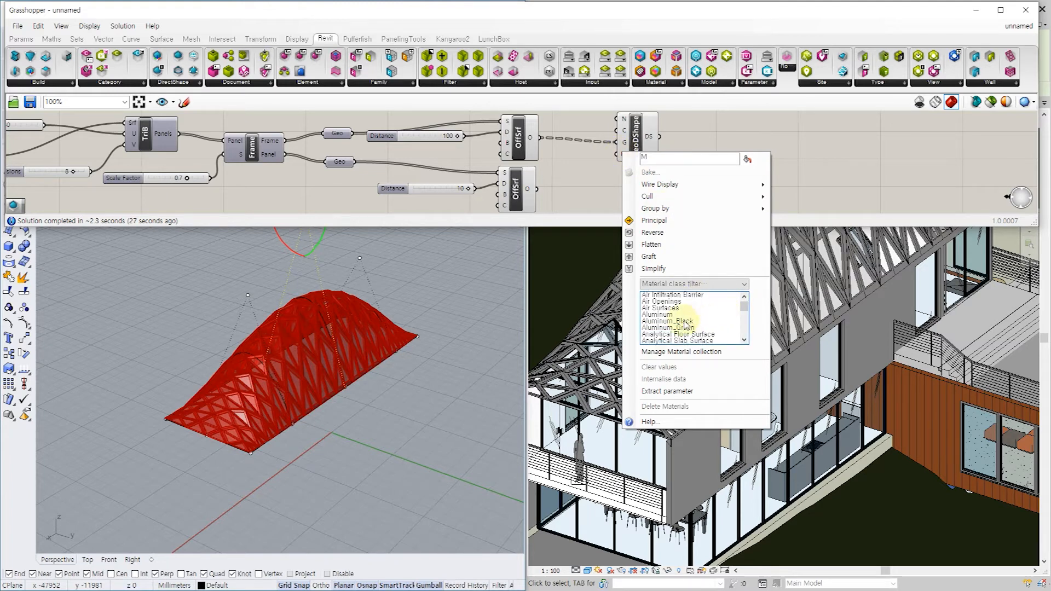
click(683, 322)
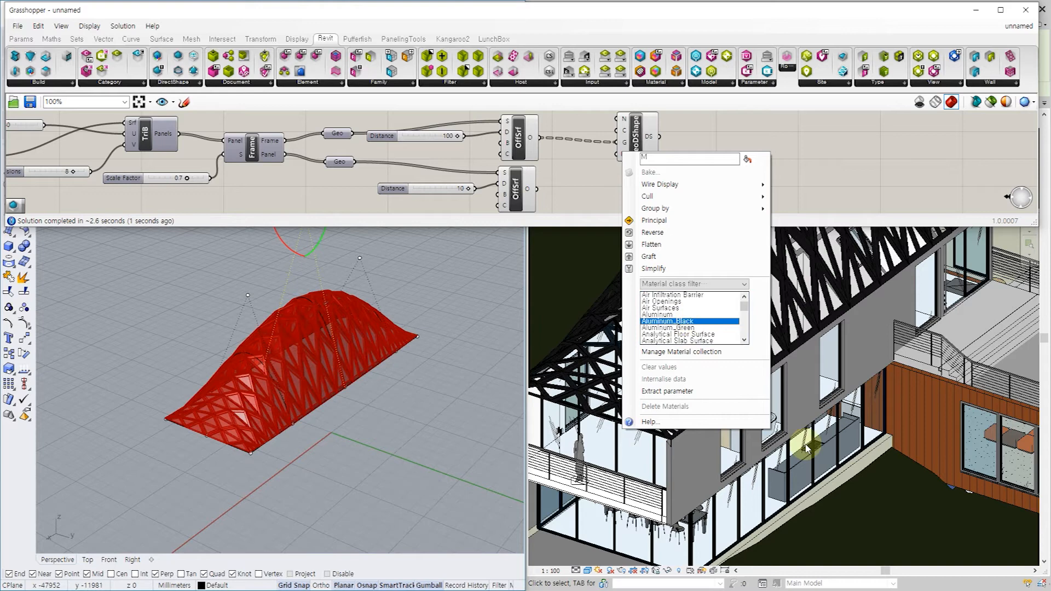
click(662, 315)
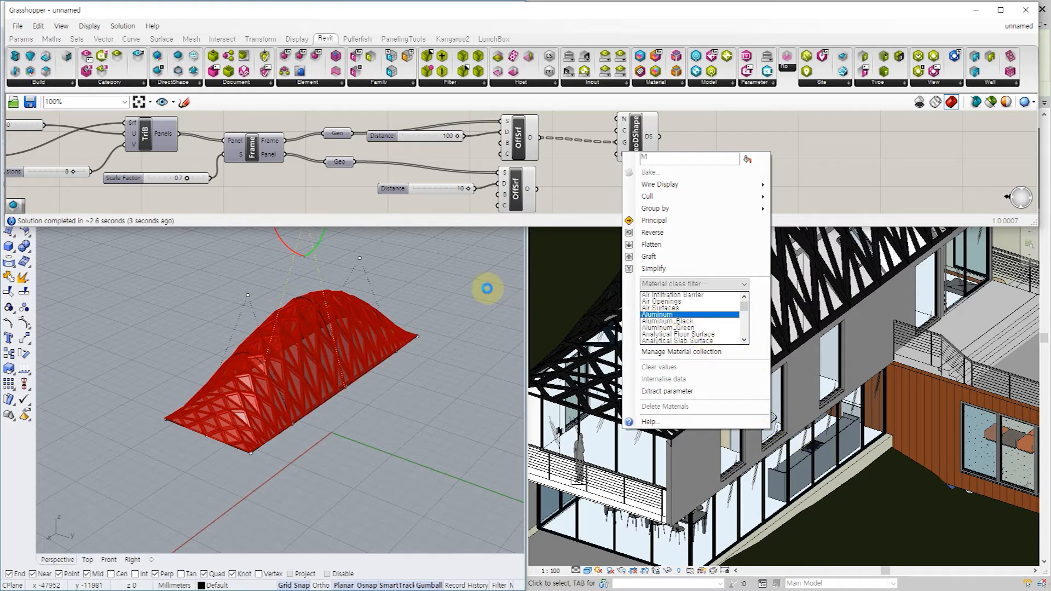
click(487, 289)
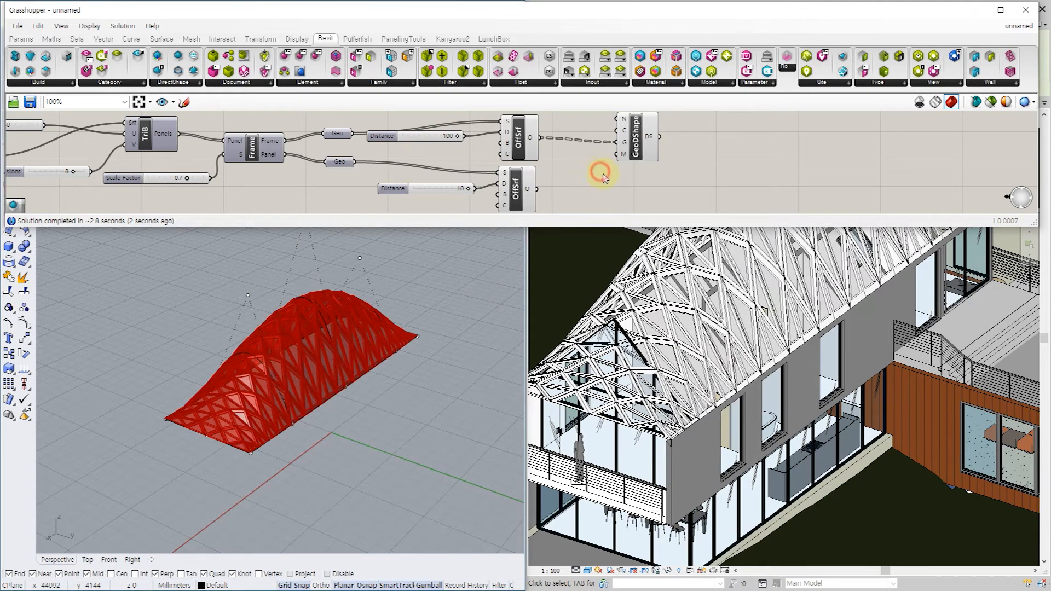
scroll(601, 171, down, 1)
scroll(625, 201, up, 1)
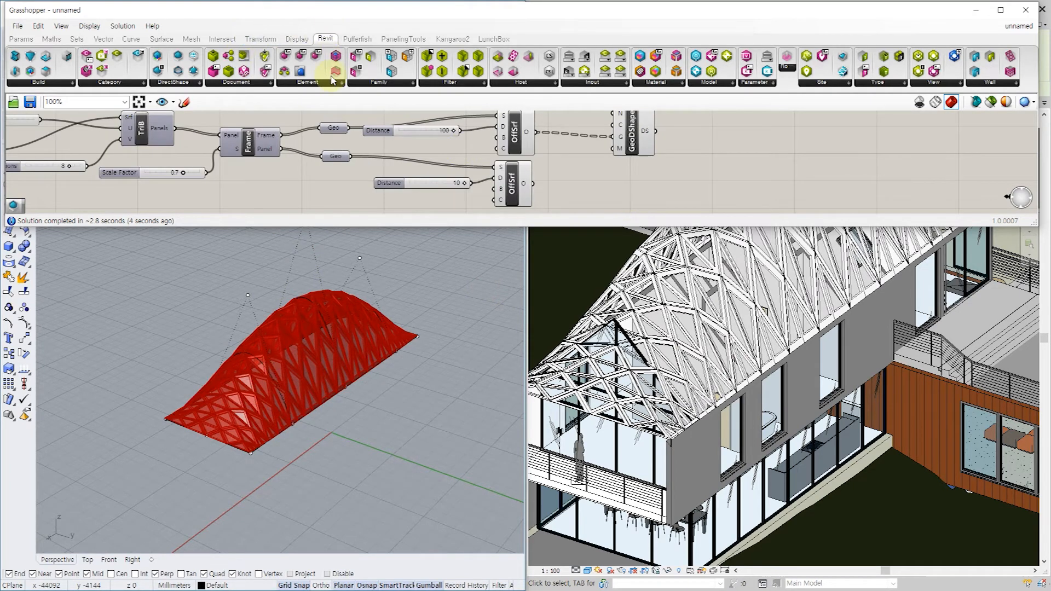
Add a second Geometry DirectShape component beside the lower Offset Surface and connect that surface's output to its G input.
click(201, 83)
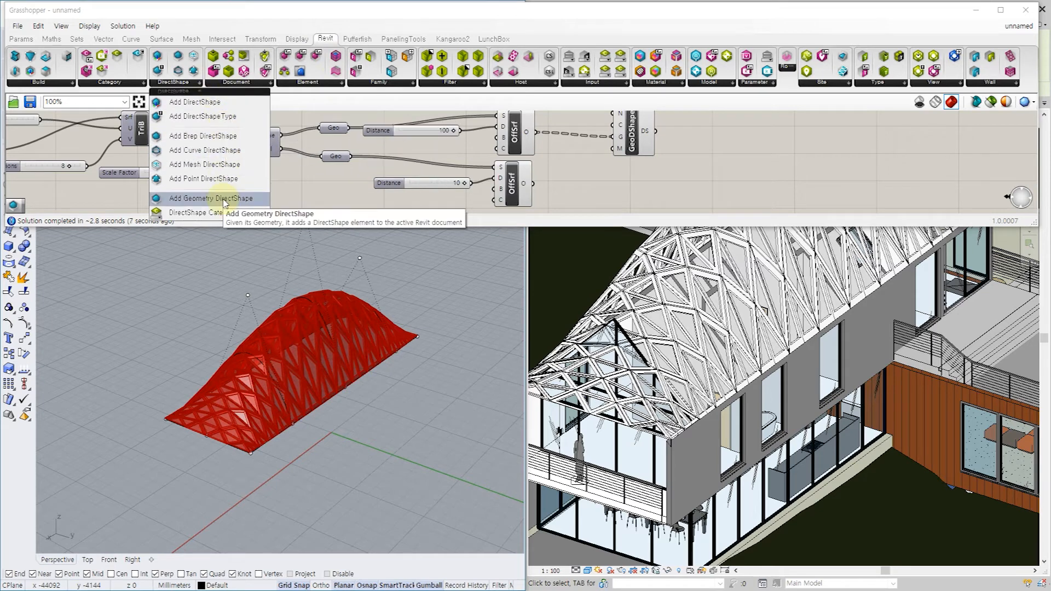
drag(224, 200, 641, 189)
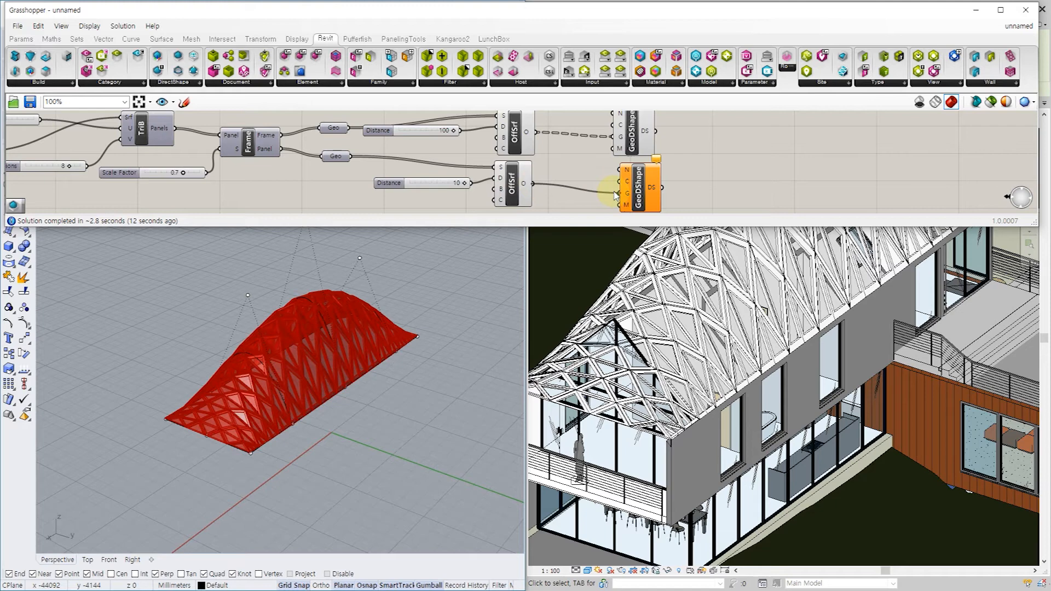
drag(613, 191, 615, 195)
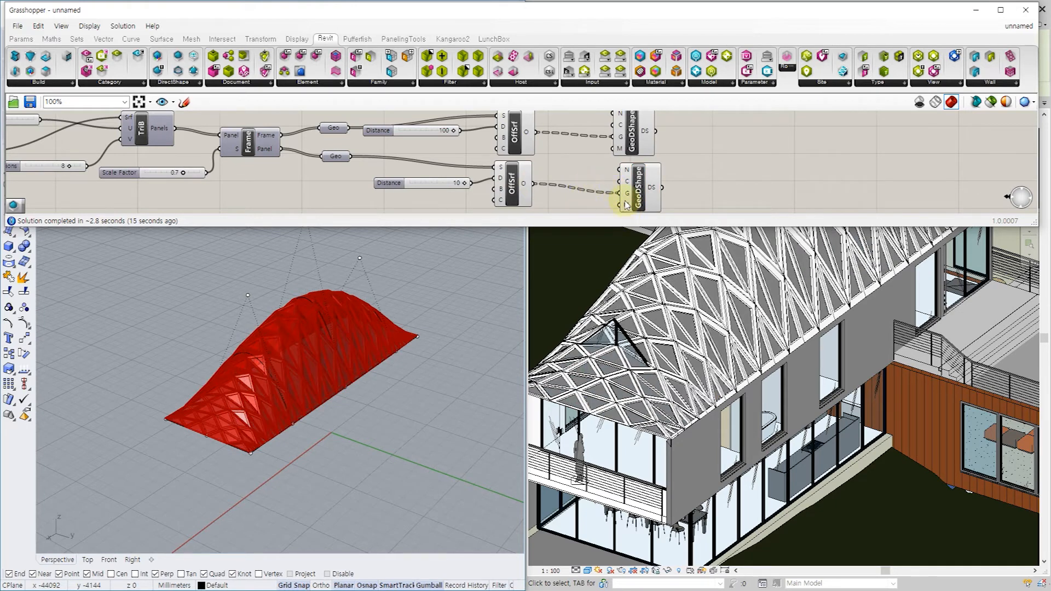
Filter the materials on the lower Geometry DirectShape's M input by the Glass class and assign Glass to the panels.
right_click(627, 207)
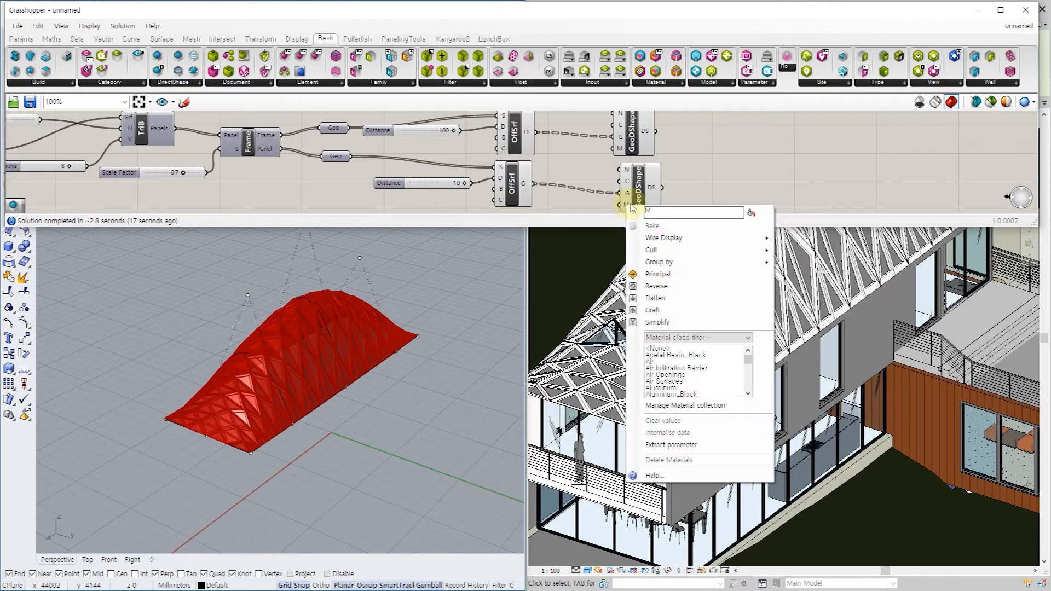
click(710, 339)
click(693, 383)
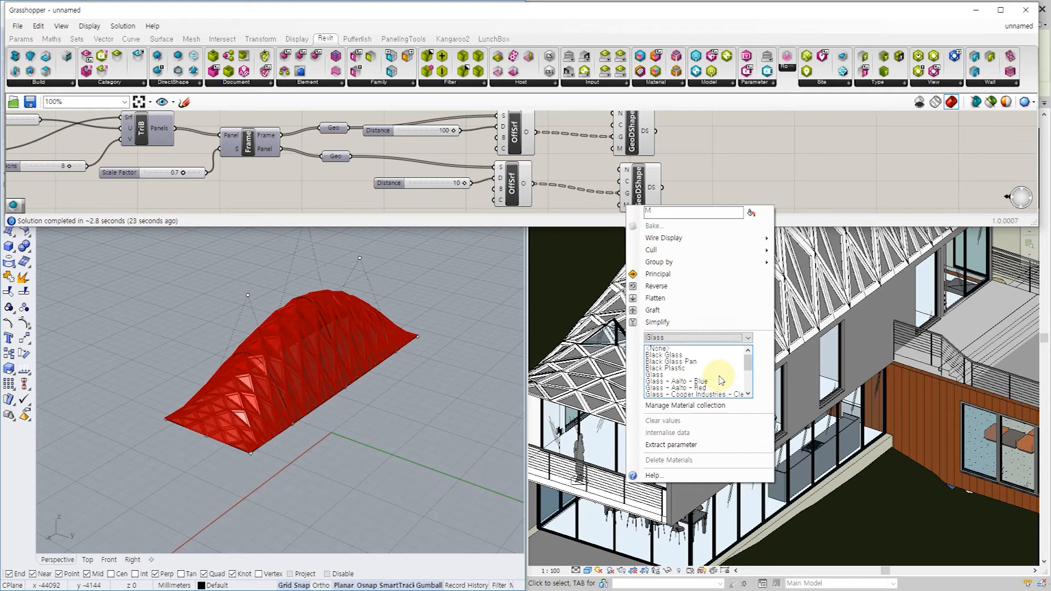
scroll(721, 380, down, 1)
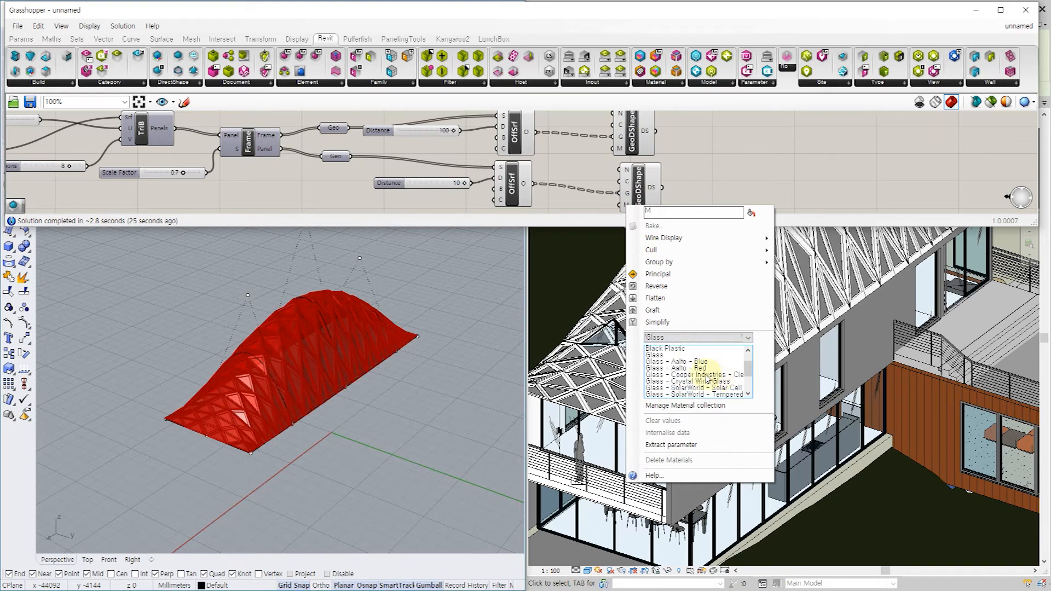
scroll(702, 378, up, 1)
scroll(690, 376, down, 3)
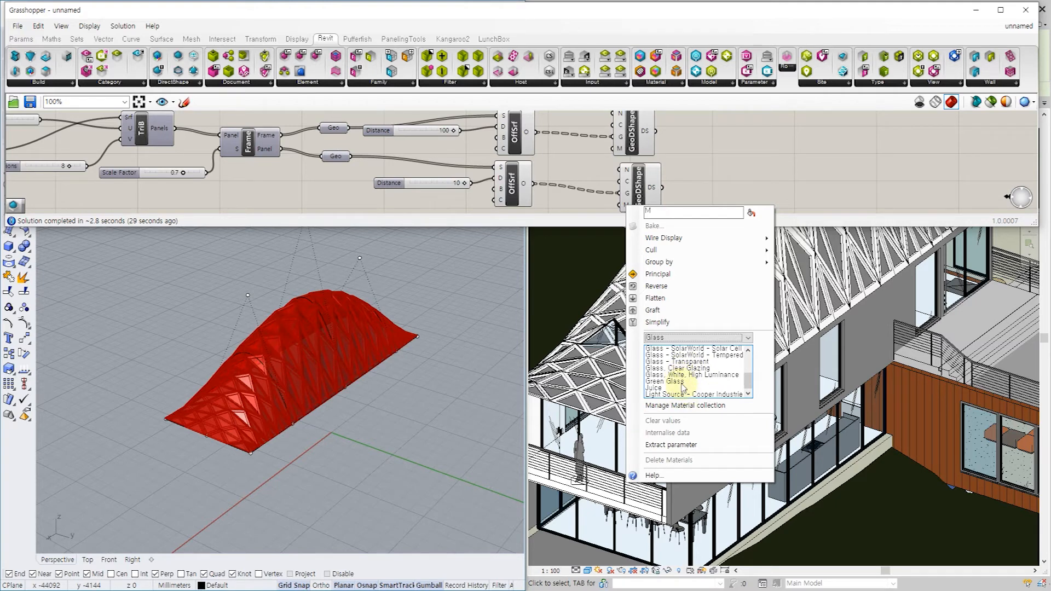
scroll(682, 387, up, 1)
scroll(682, 387, up, 1)
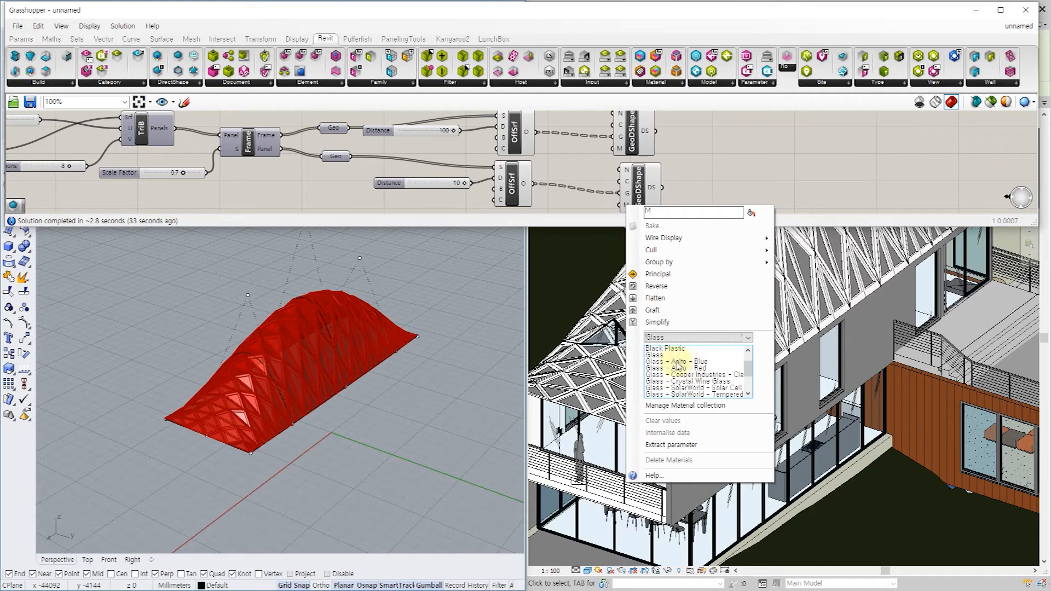
click(657, 356)
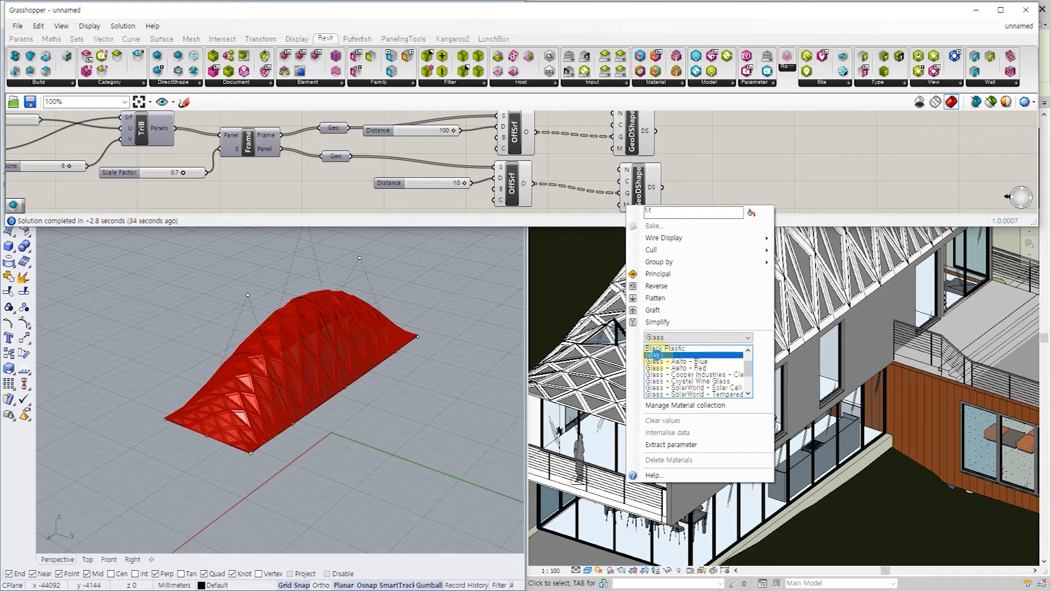
Examine the glass panels between the roof frames in the Revit 3D view from a higher and wider viewpoint.
click(547, 276)
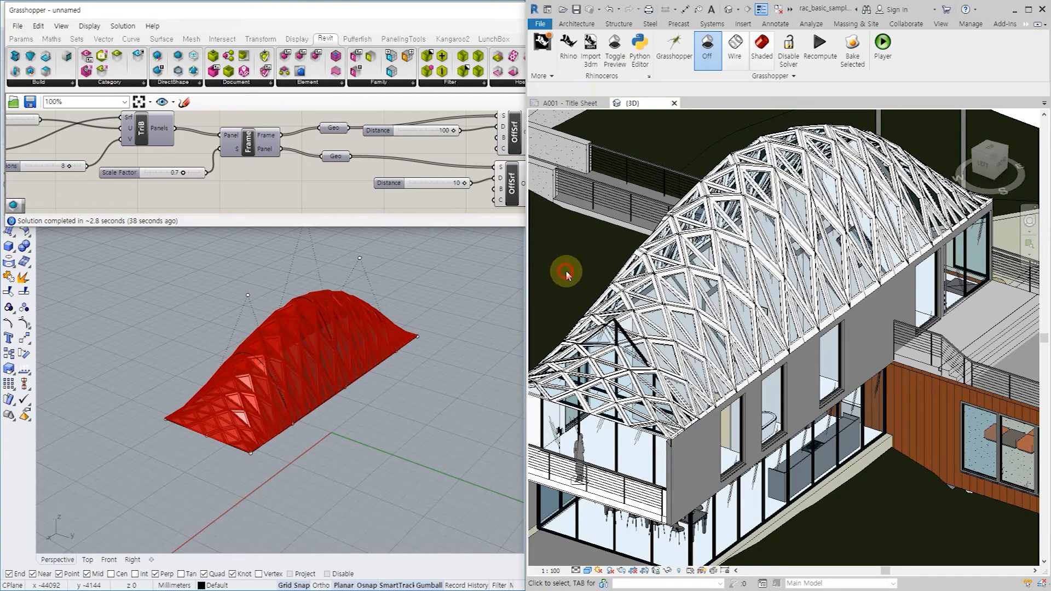
click(880, 490)
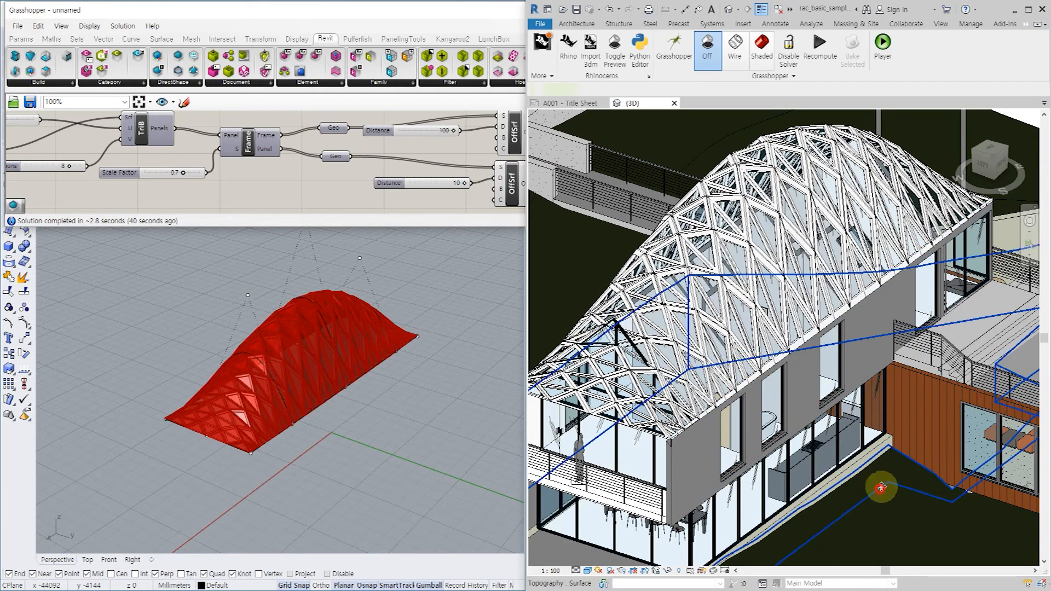
scroll(880, 490, down, 2)
key(Escape)
shift+middle_drag(863, 404, 775, 377)
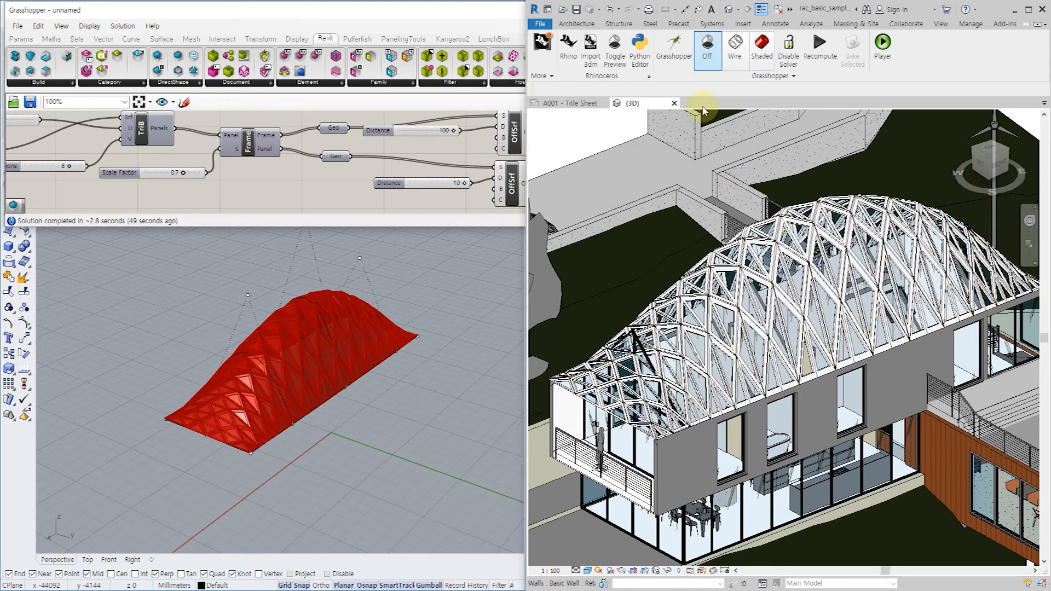
click(452, 338)
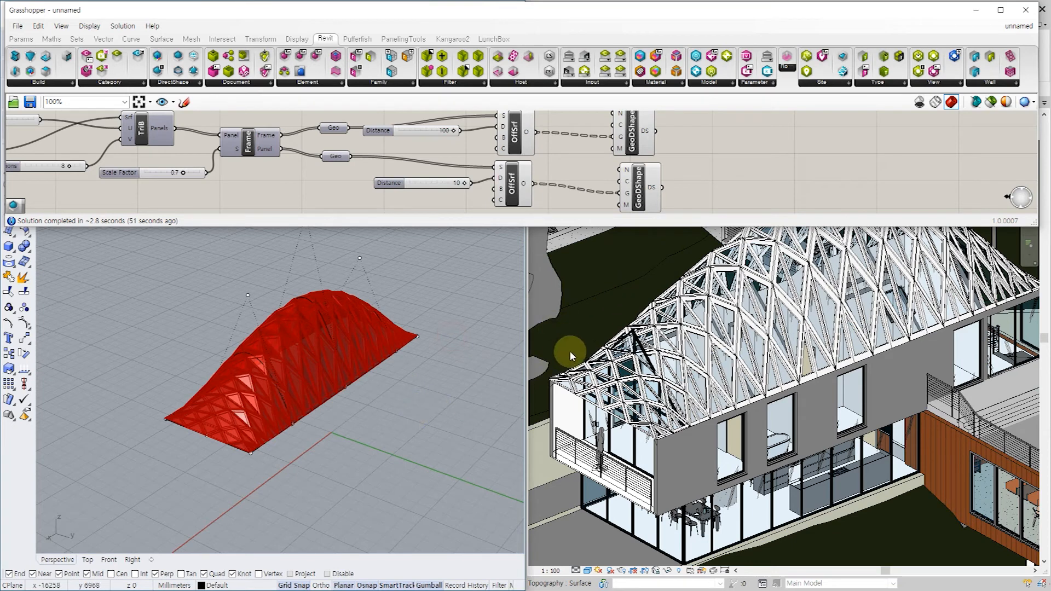
click(598, 285)
scroll(597, 310, down, 1)
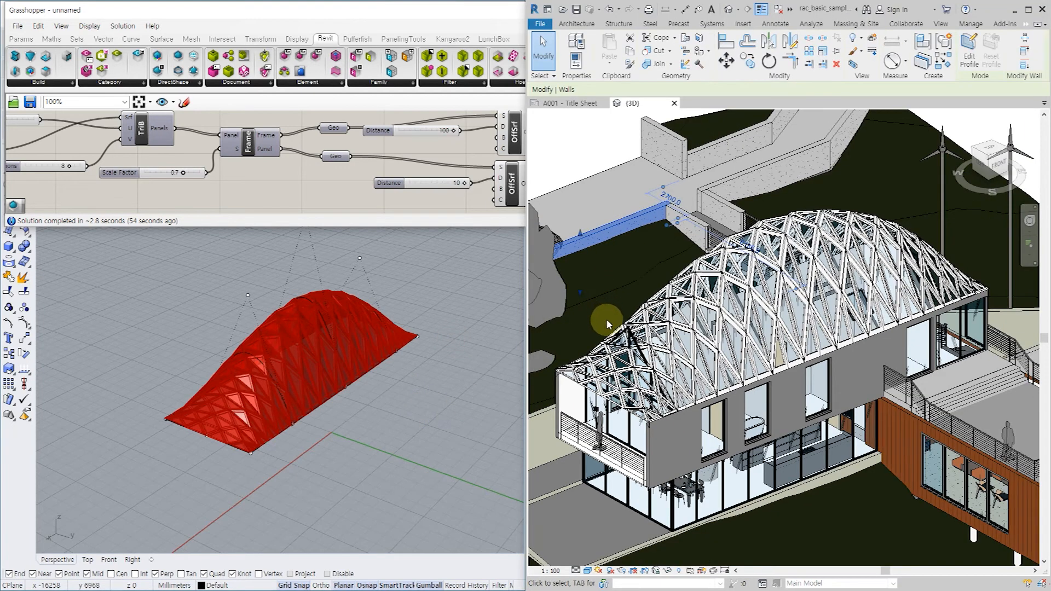
Raise the upper control point of the roof curve nearest the front end in the Rhino perspective view.
click(416, 421)
shift+right_drag(440, 403, 164, 416)
right_drag(237, 429, 179, 400)
drag(153, 362, 199, 405)
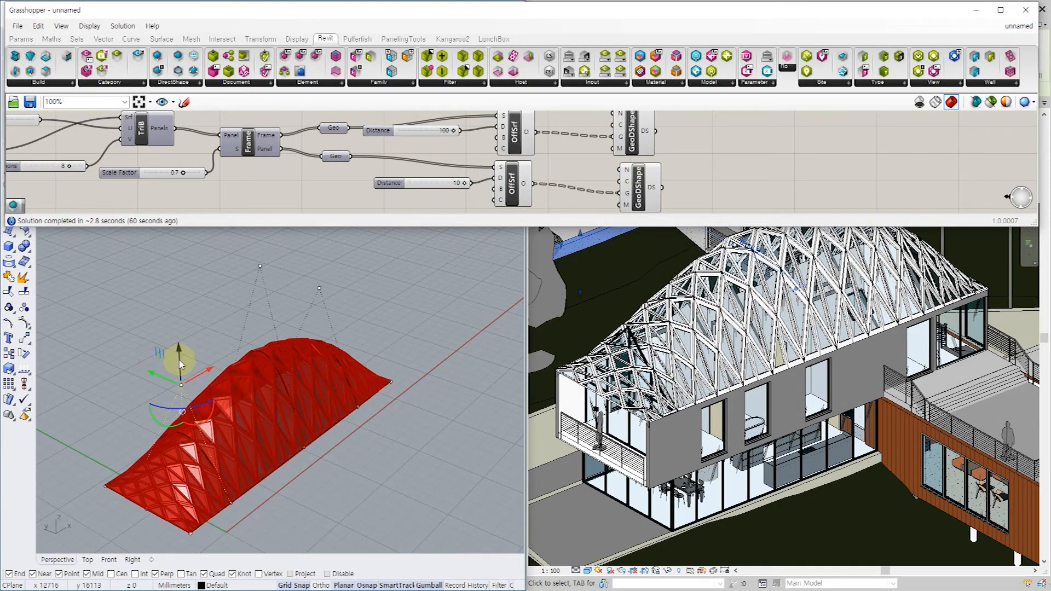
drag(182, 356, 177, 317)
Arrange the U Divisions and V Divisions sliders together beside the triangular panel component and set U Divisions to 53.
click(275, 186)
scroll(262, 200, down, 2)
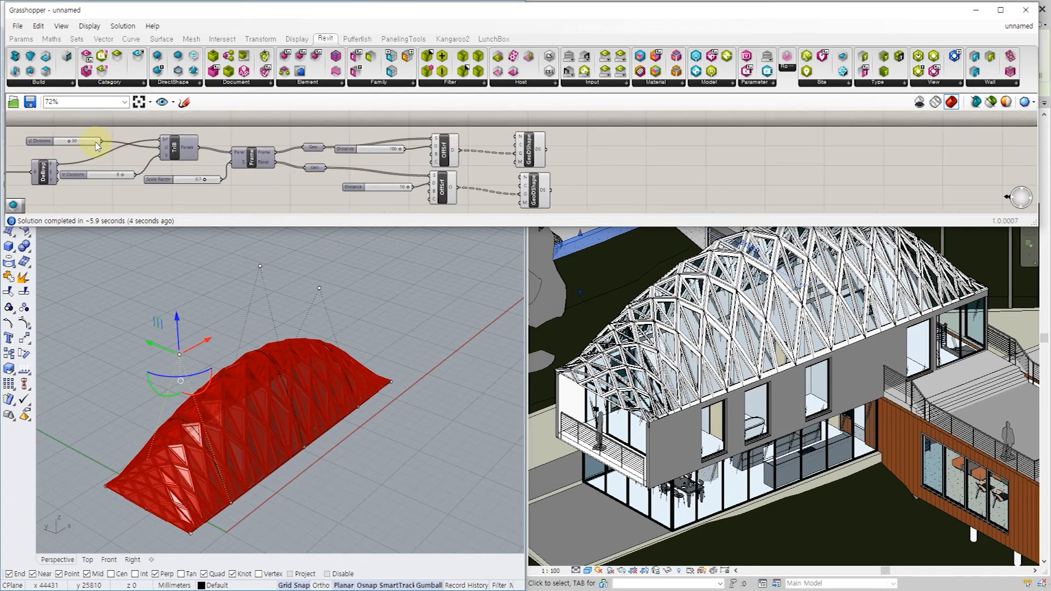
right_drag(109, 156, 207, 167)
scroll(130, 149, up, 3)
scroll(278, 178, up, 2)
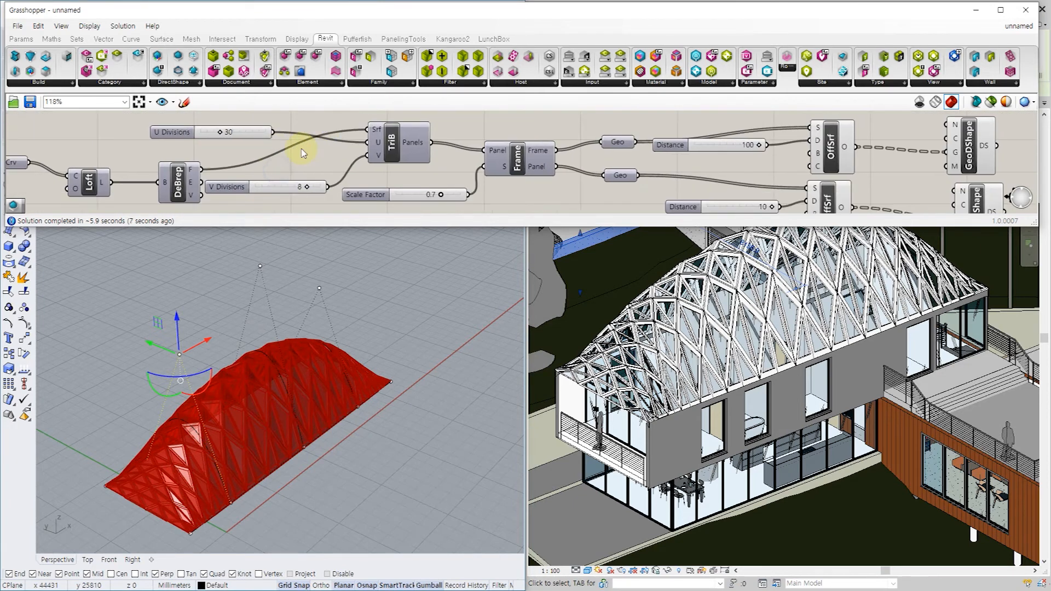
drag(268, 191, 324, 144)
shift+click(246, 132)
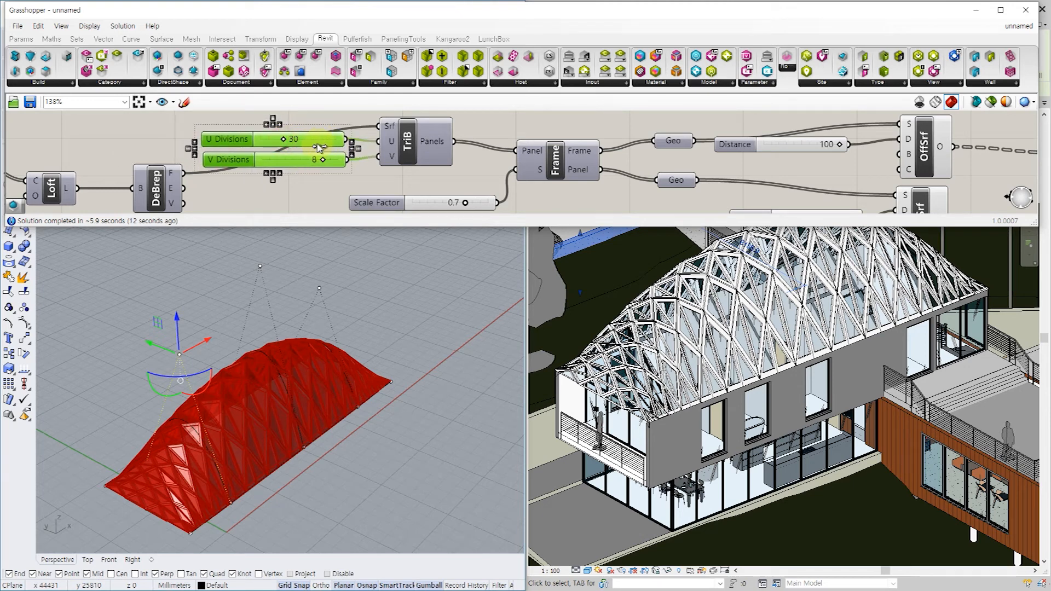
key(alt+Tab)
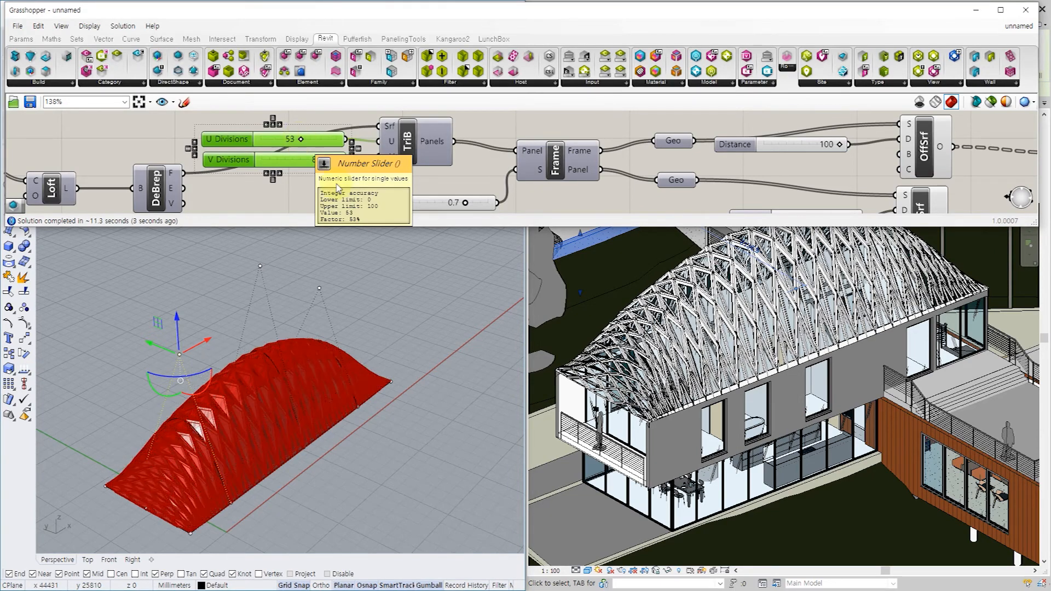
Shift the highest control point of the middle roof curve sideways in Rhino to skew the roof's arch.
click(623, 269)
scroll(645, 333, down, 2)
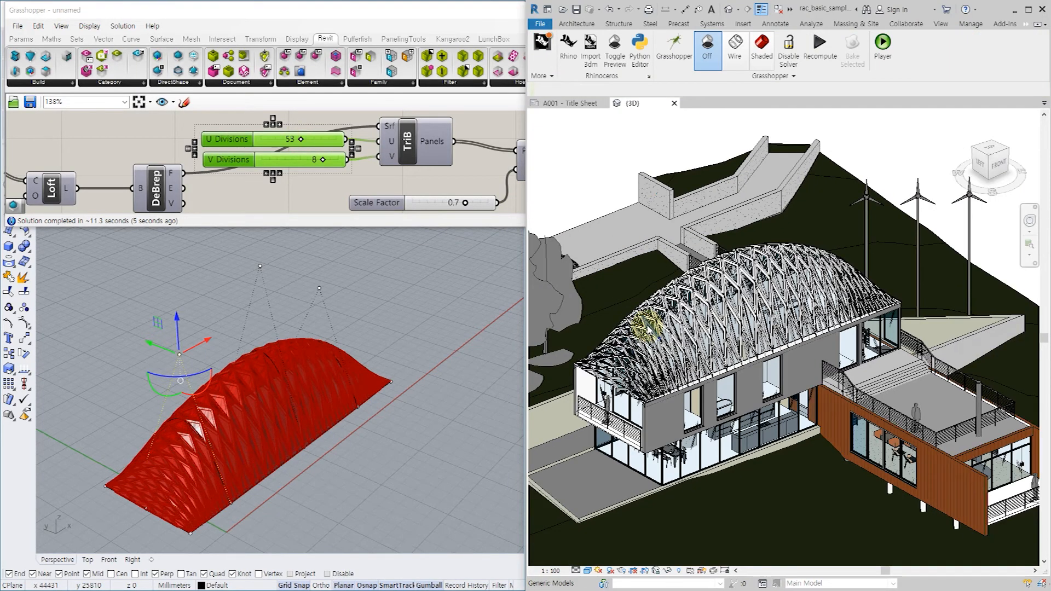
shift+middle_drag(614, 299, 664, 265)
click(424, 336)
right_drag(403, 441, 222, 296)
click(215, 281)
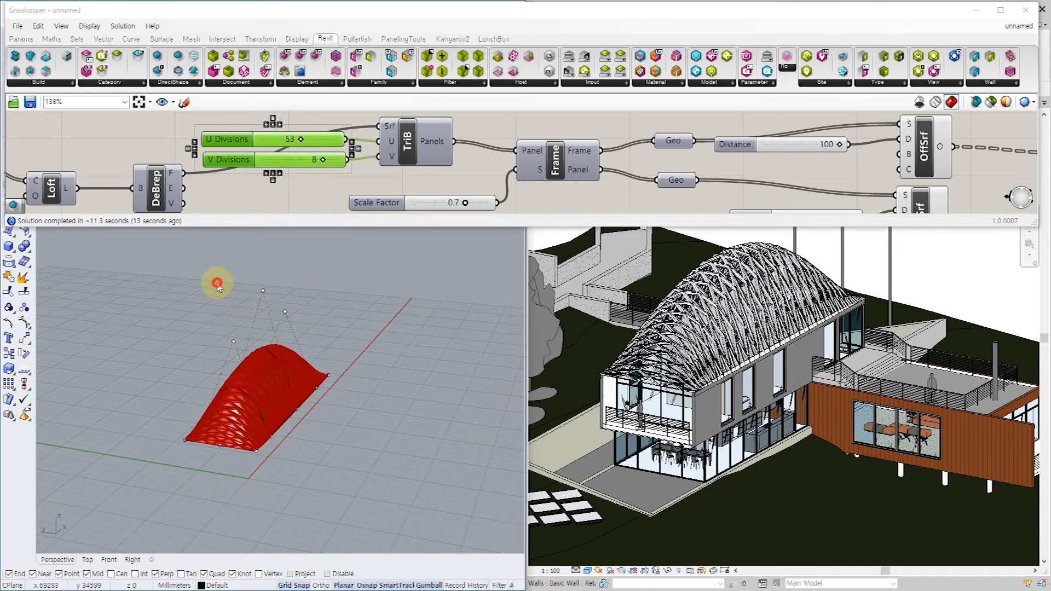
click(263, 291)
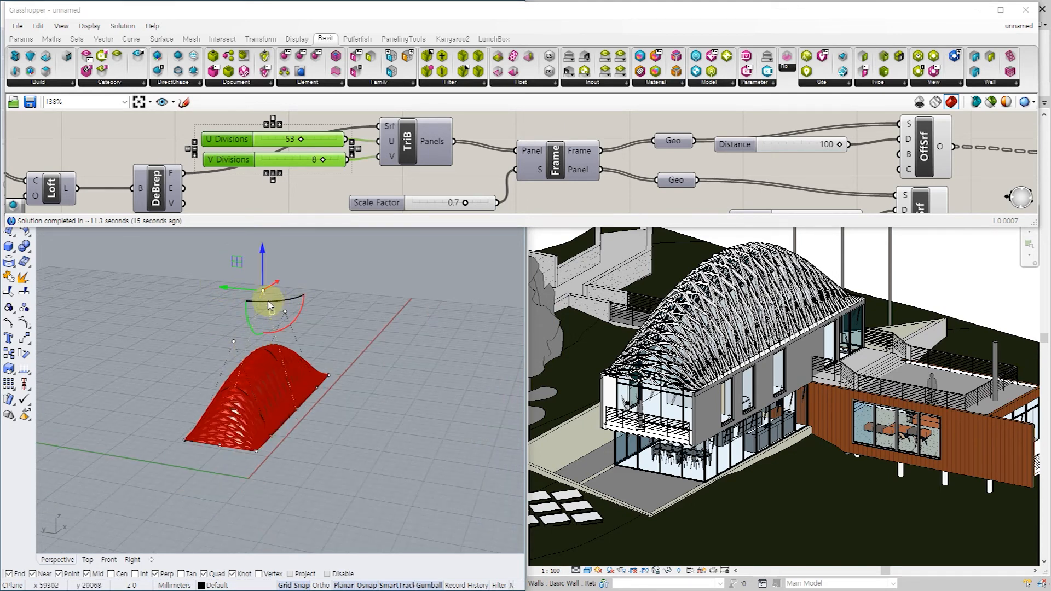
drag(263, 295, 321, 301)
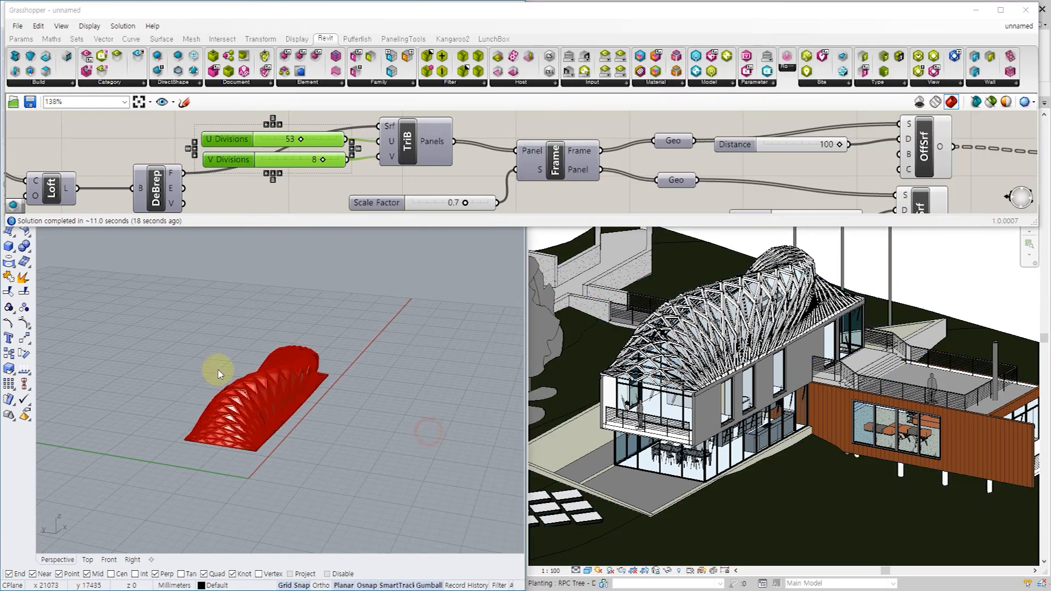
Check the skewed roof from the front in Revit and move the displaced control point back over the roof's centre in Rhino.
right_drag(216, 368, 404, 323)
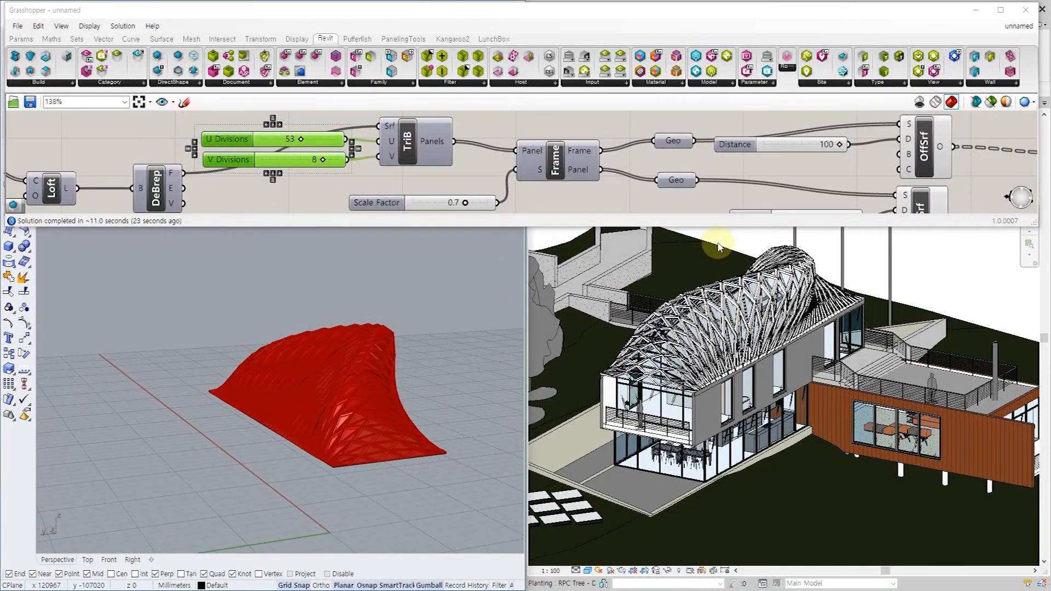
click(724, 236)
shift+middle_drag(703, 279, 840, 235)
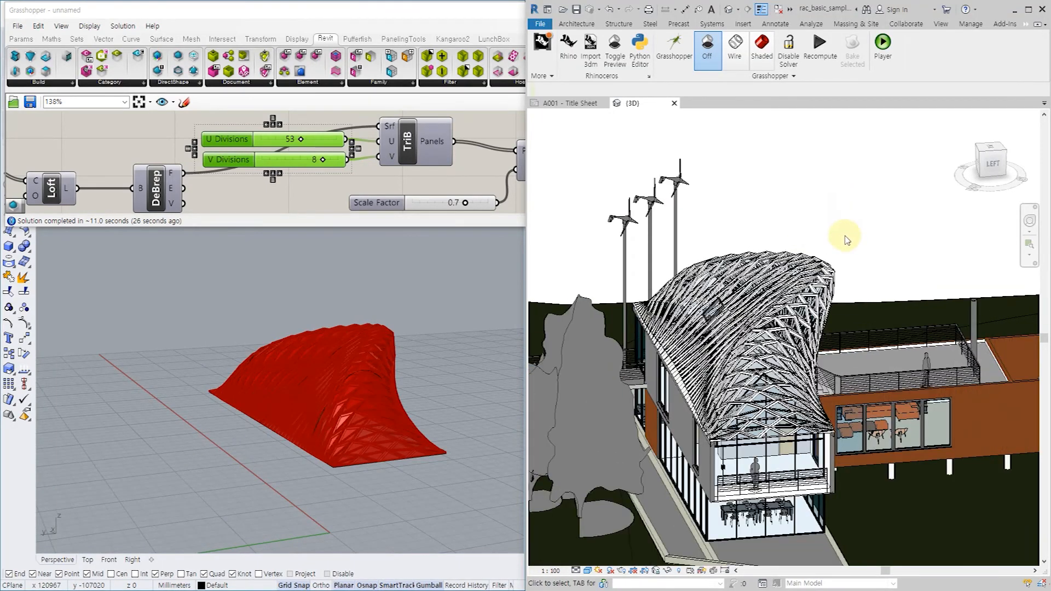
shift+middle_drag(847, 278, 917, 278)
shift+middle_drag(862, 260, 843, 235)
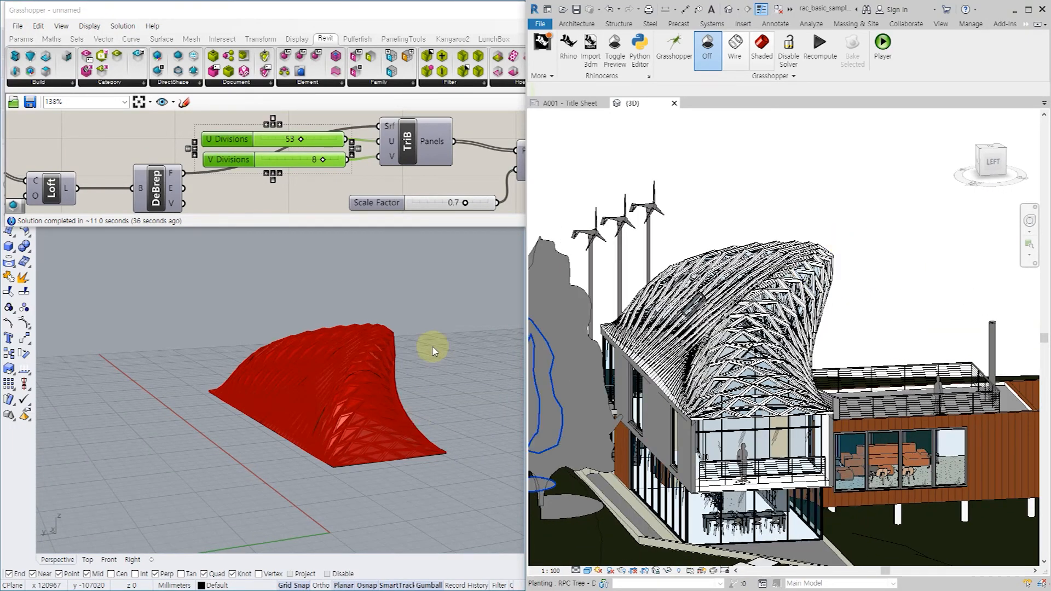
click(432, 351)
right_drag(429, 364, 408, 373)
click(357, 372)
scroll(334, 422, down, 5)
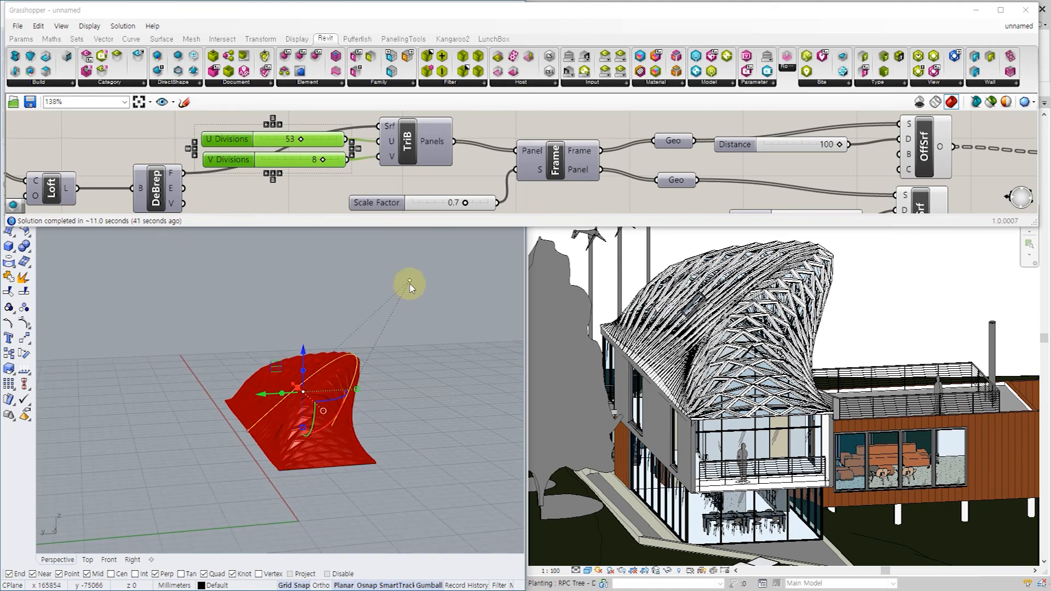
click(410, 281)
drag(360, 282, 259, 278)
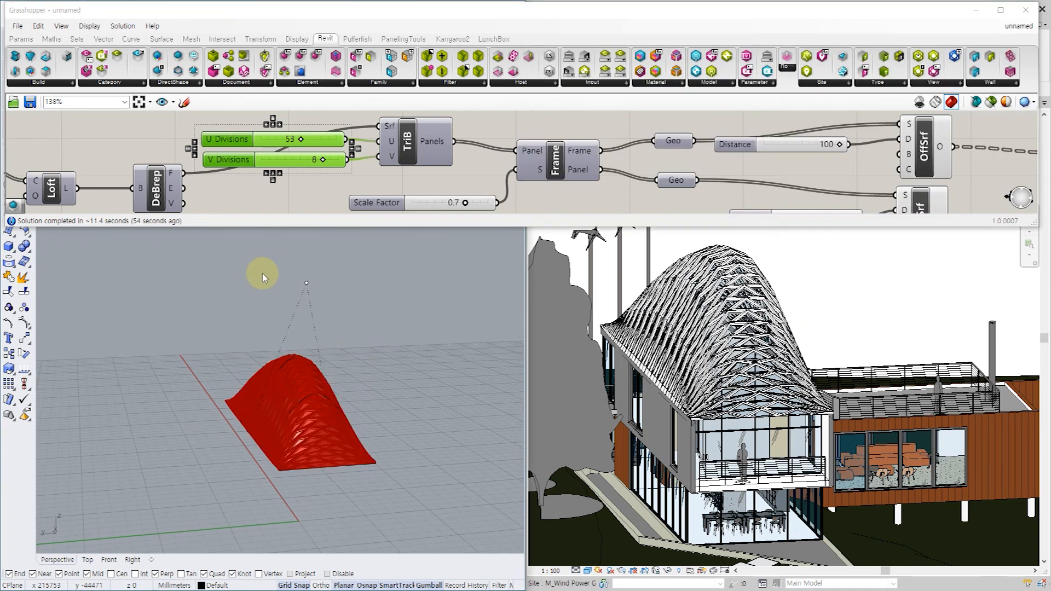
Examine the reshaped roof from the front corner of the house in both Revit and Rhino.
click(850, 289)
shift+middle_drag(874, 324, 783, 319)
click(447, 326)
right_drag(435, 330, 351, 316)
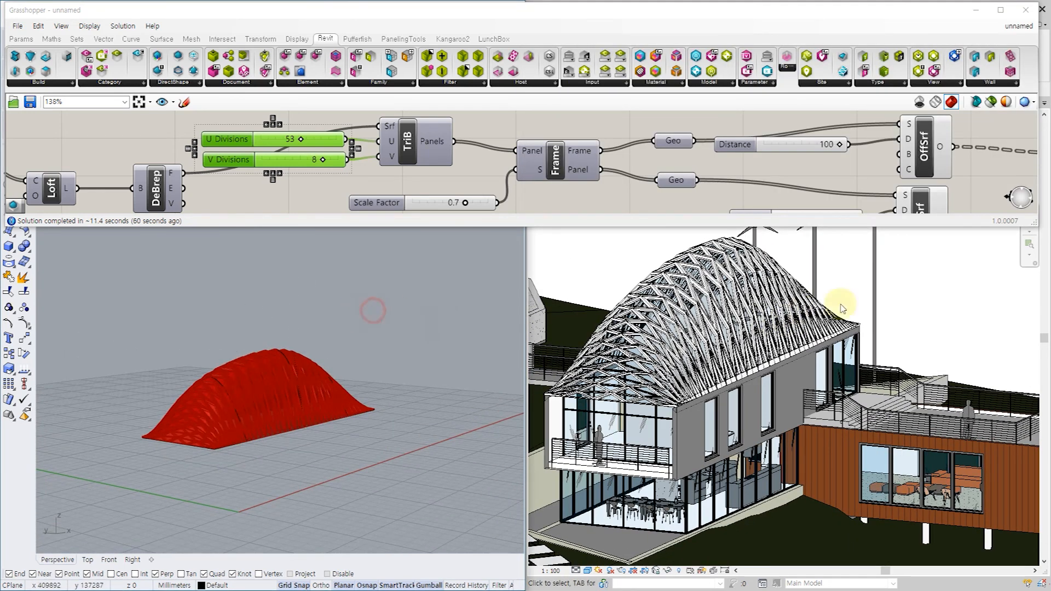
click(924, 305)
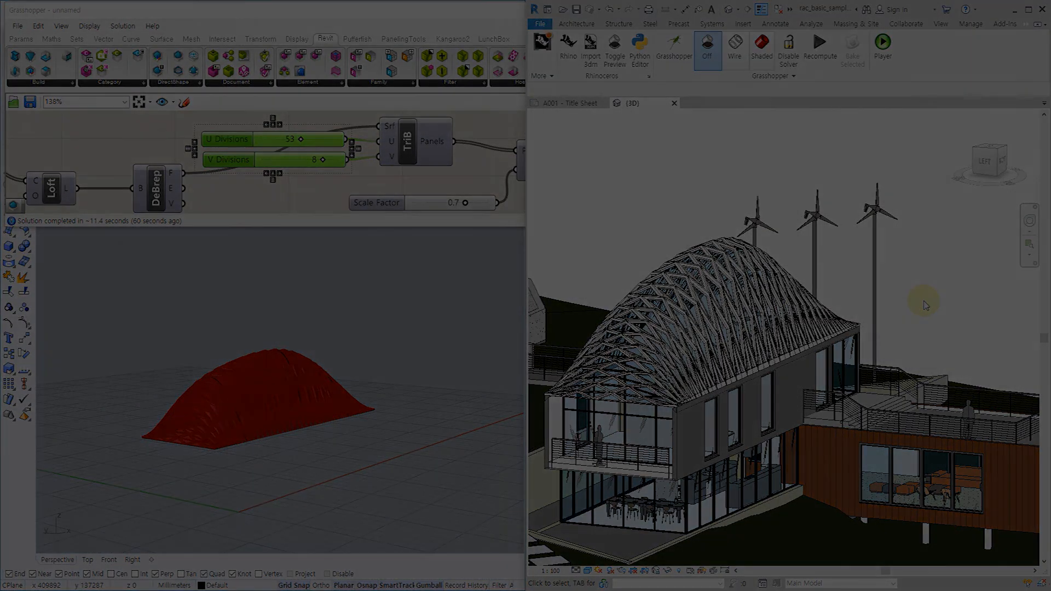